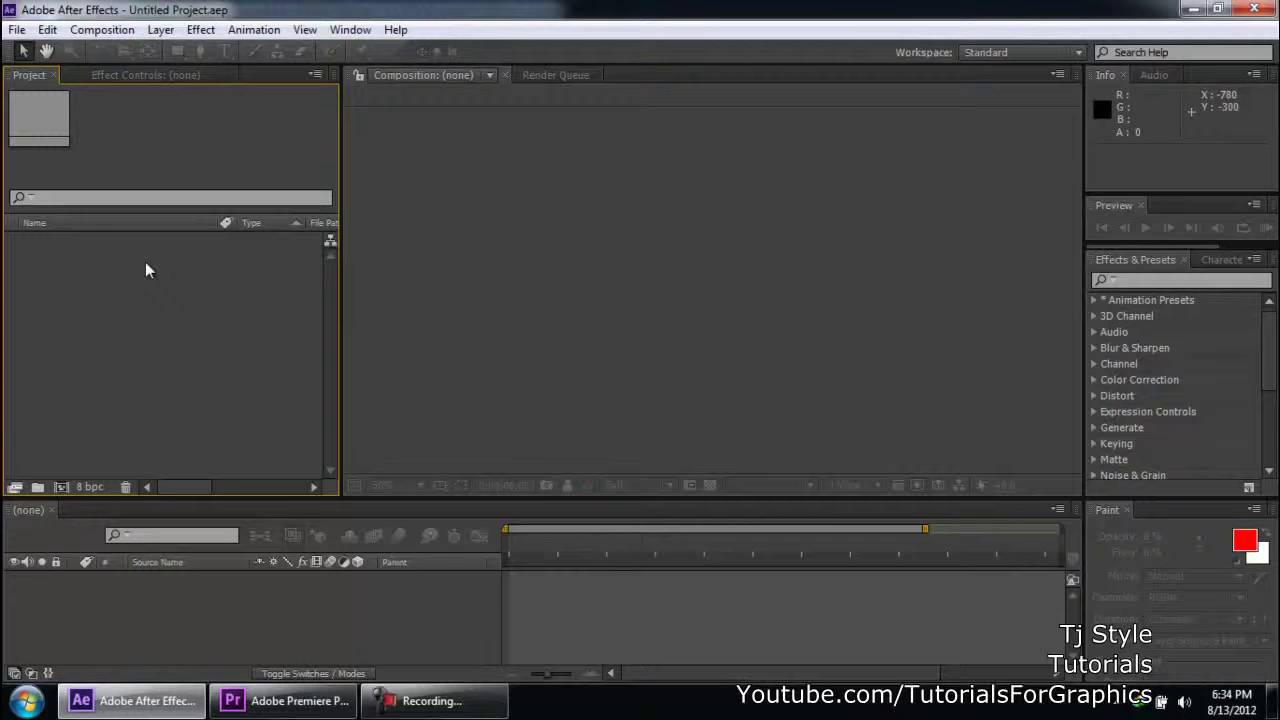
{"action": "left_click", "coordinate": [110, 75]}
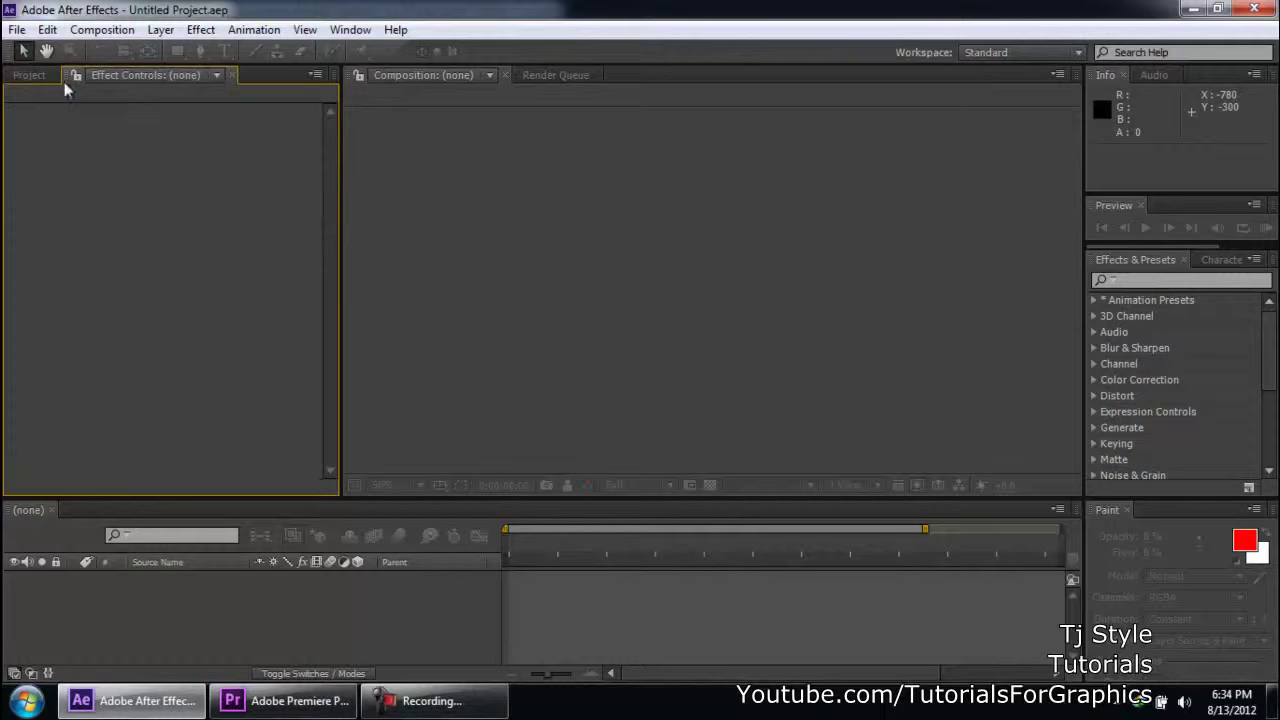
{"action": "left_click", "coordinate": [29, 76]}
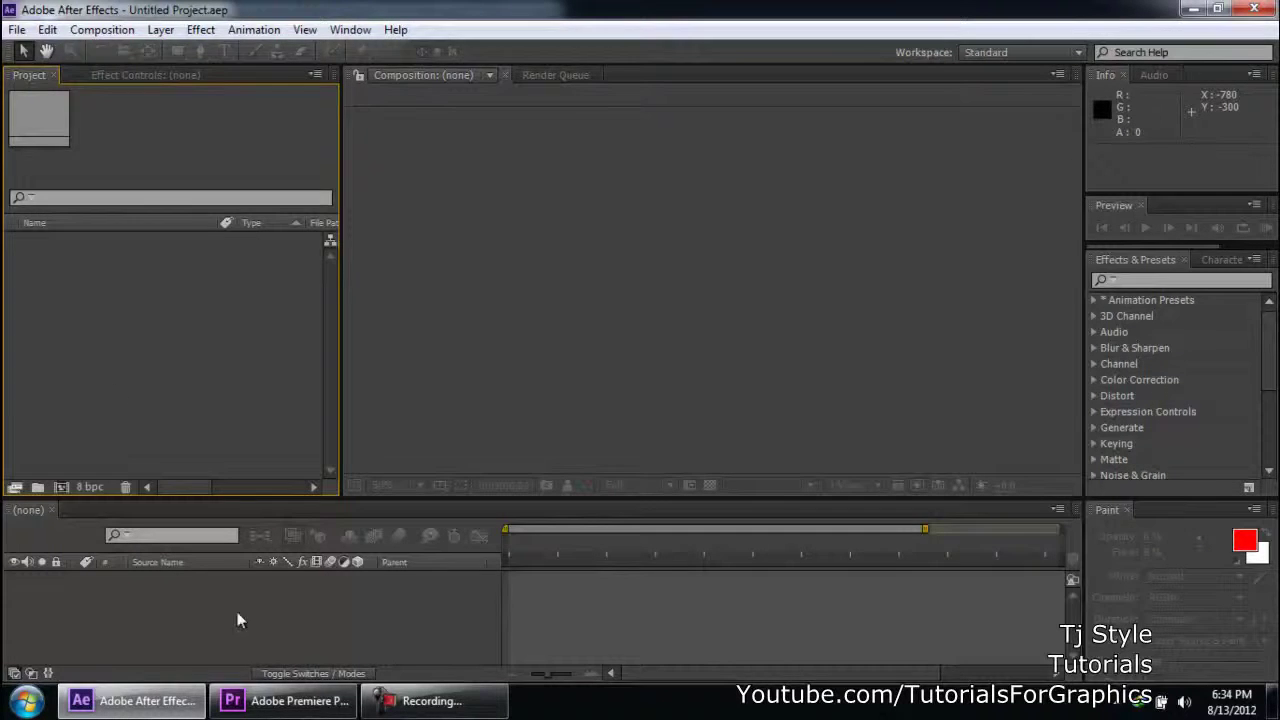
{"action": "left_click", "coordinate": [288, 700]}
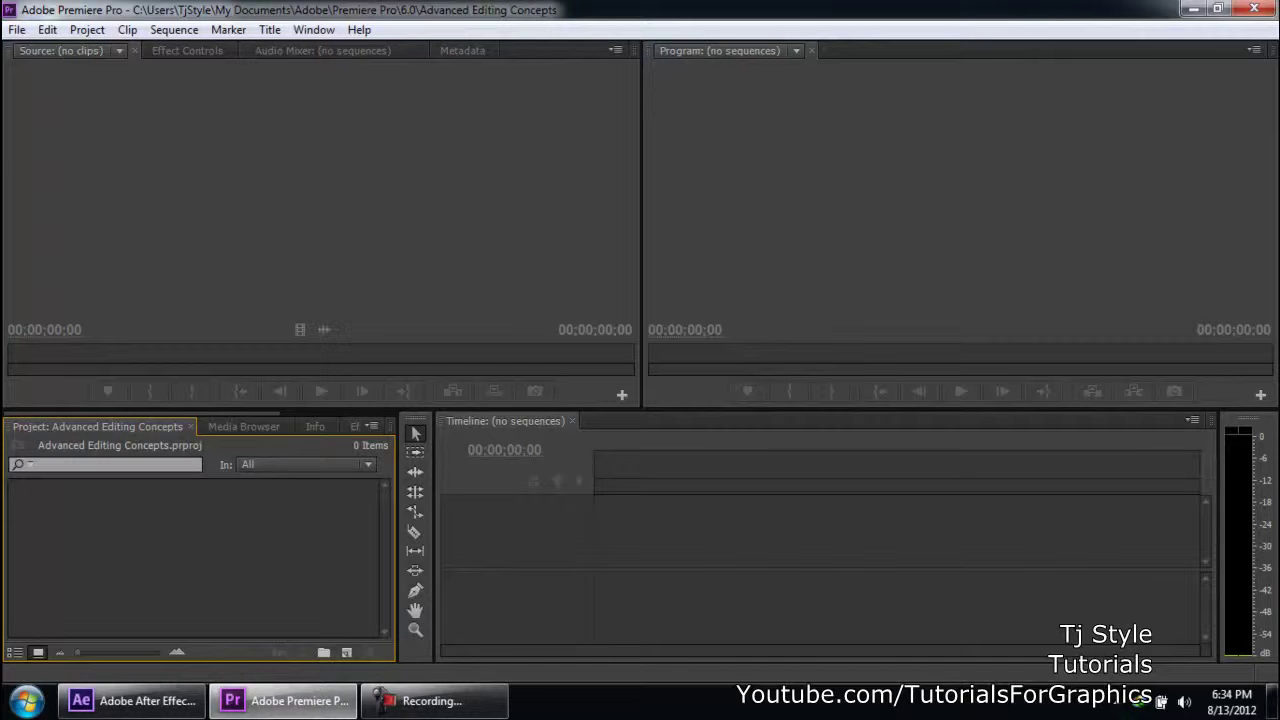
{"action": "left_click", "coordinate": [417, 704]}
{"action": "left_click", "coordinate": [417, 706]}
{"action": "left_click", "coordinate": [500, 712]}
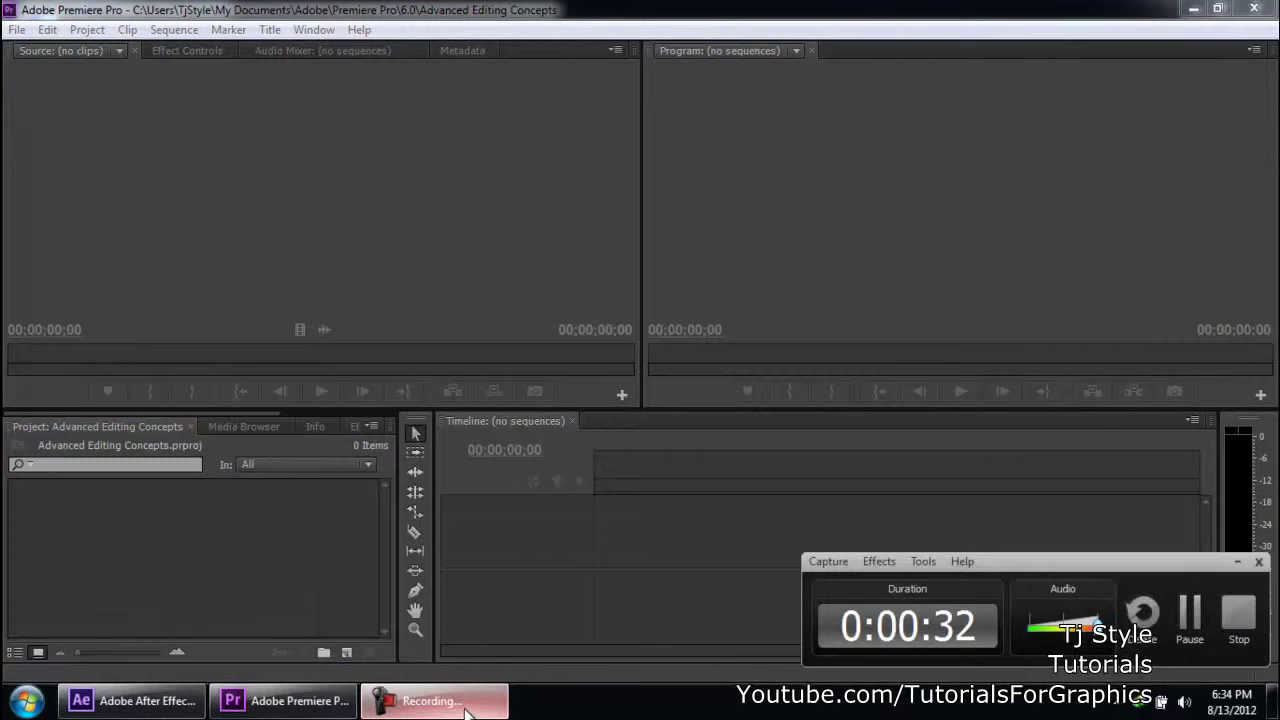
{"action": "mouse_move", "coordinate": [465, 710]}
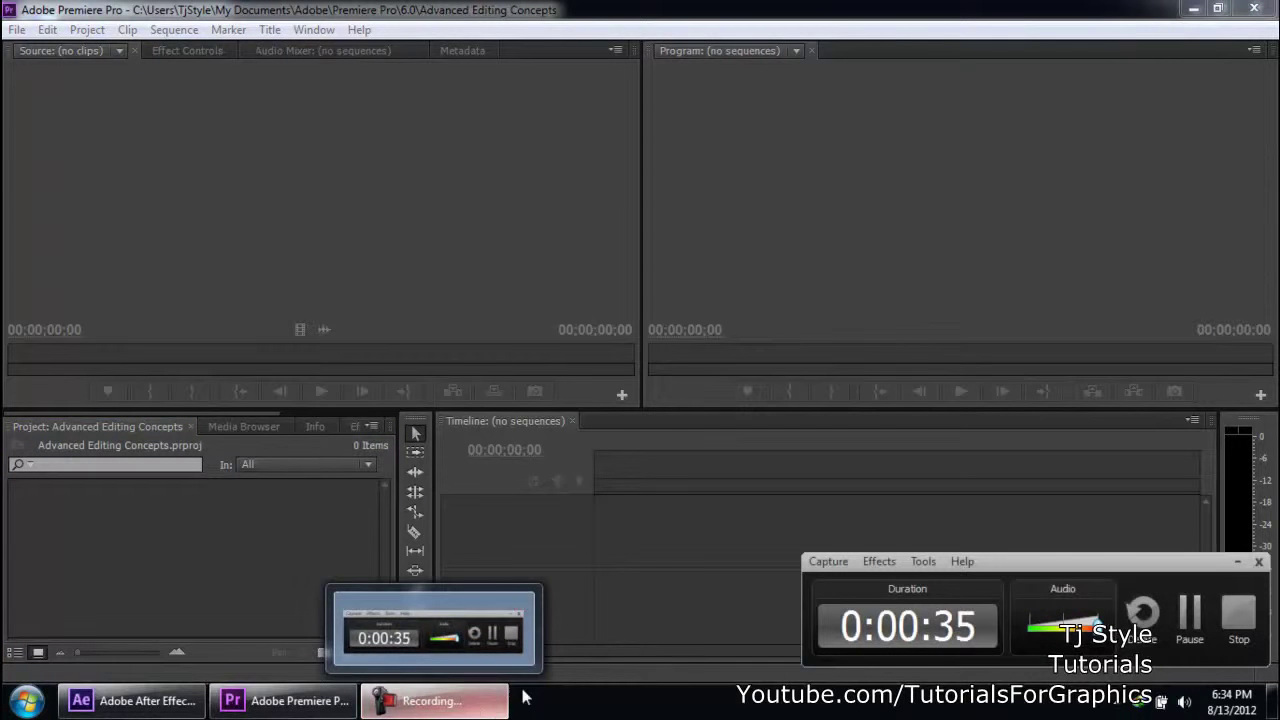
{"action": "left_click", "coordinate": [1235, 564]}
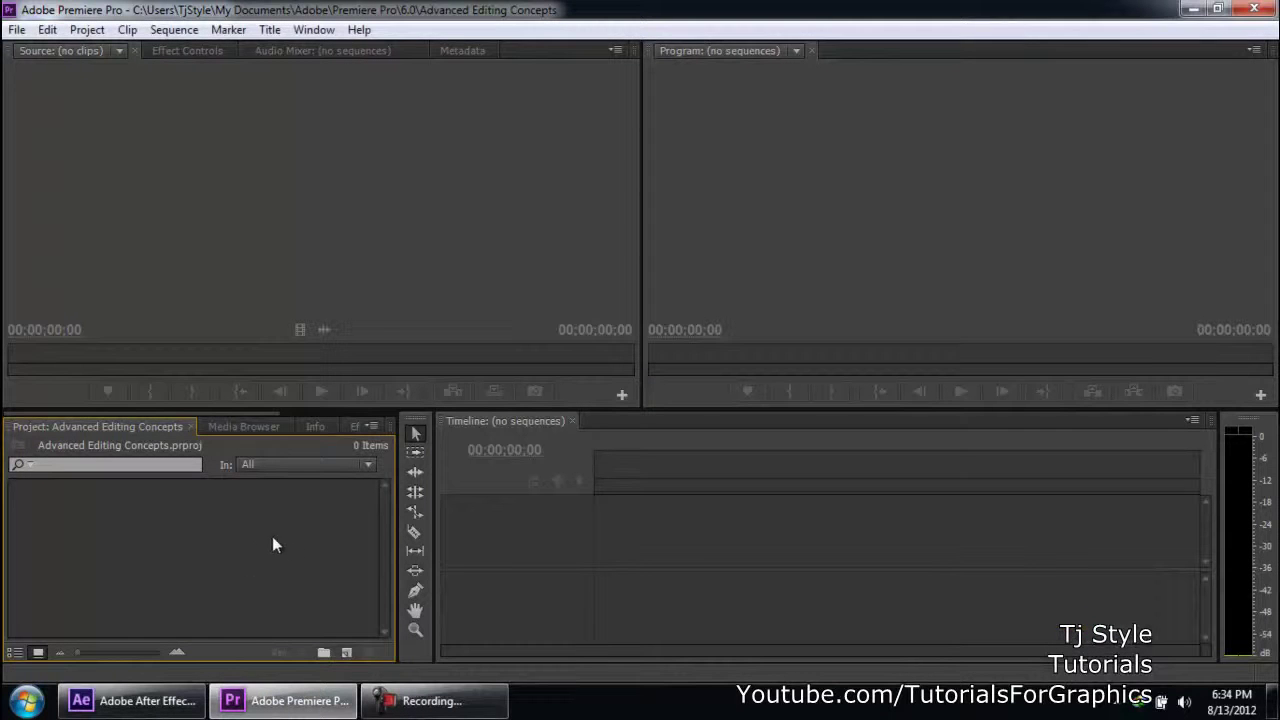
{"action": "left_click", "coordinate": [135, 700]}
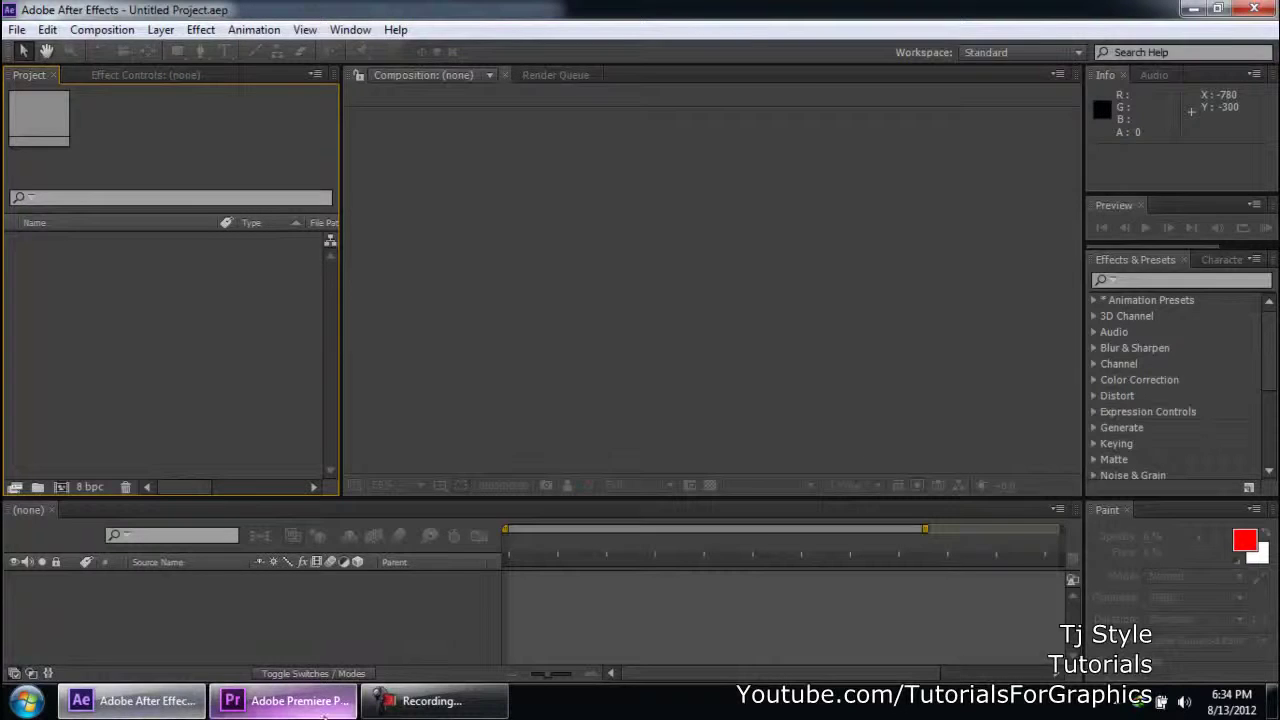
{"action": "left_click", "coordinate": [285, 700]}
{"action": "left_click", "coordinate": [417, 702]}
{"action": "left_click", "coordinate": [417, 702]}
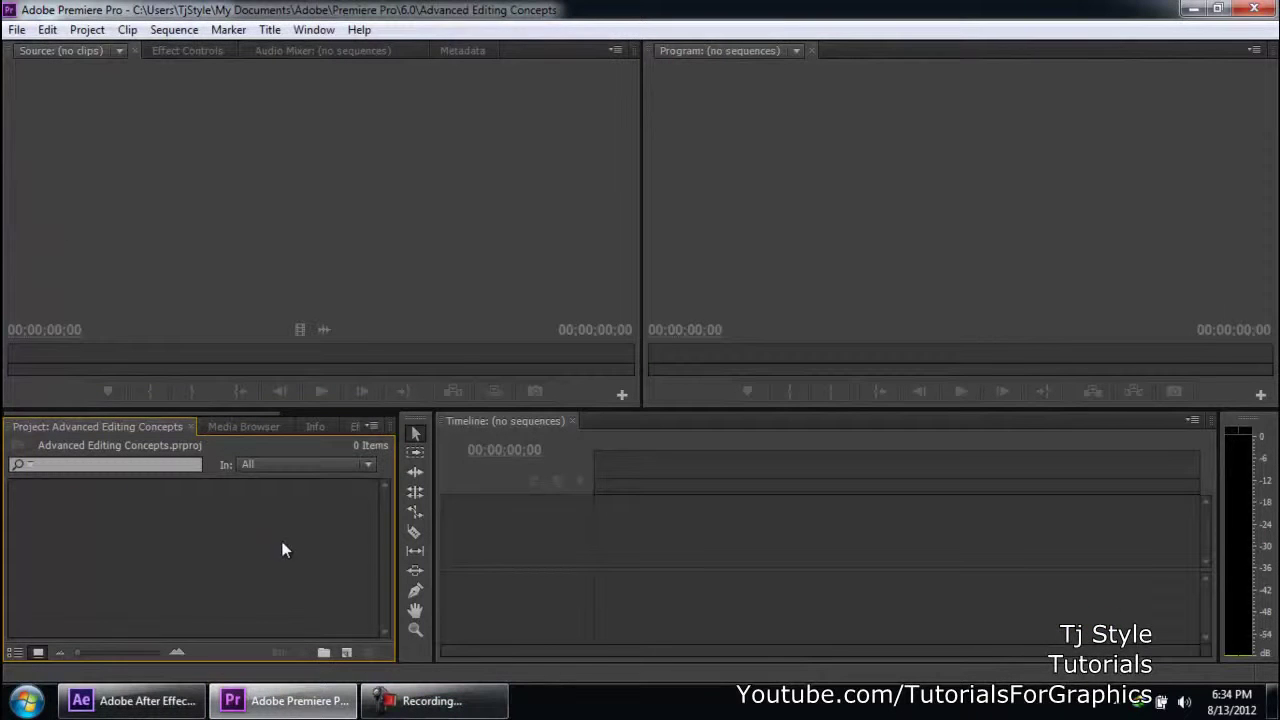
{"action": "left_click", "coordinate": [140, 700]}
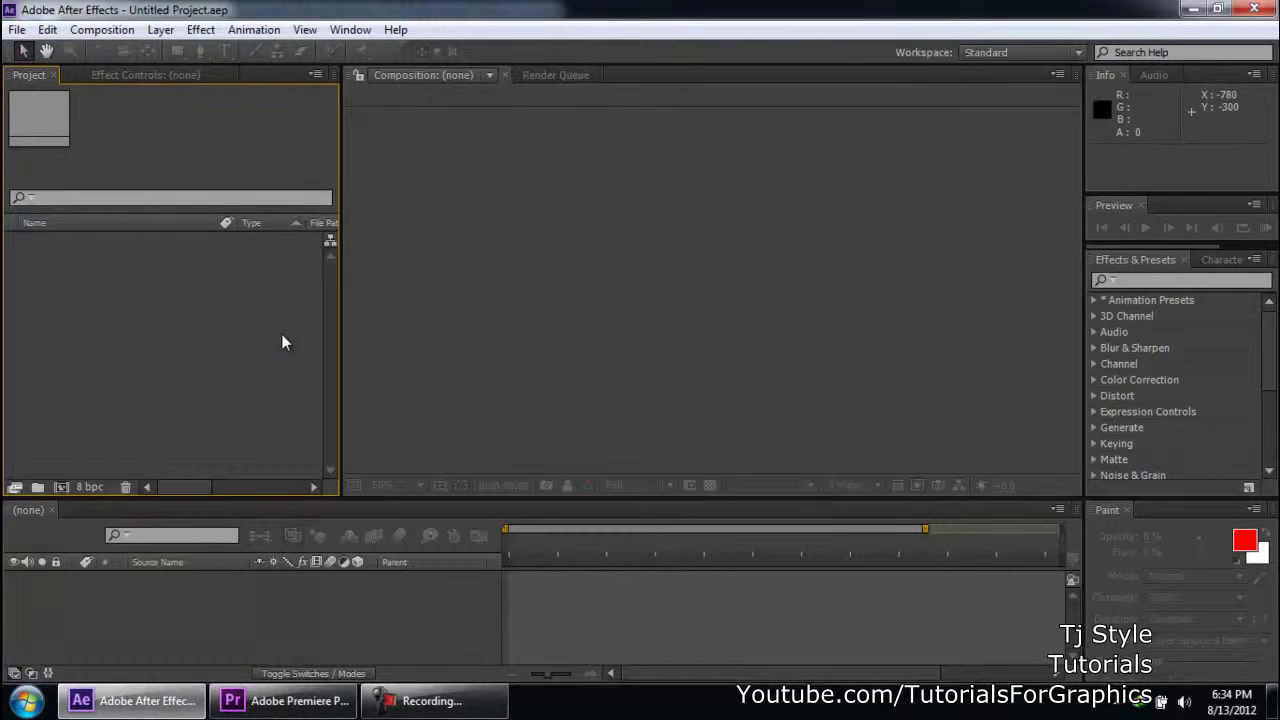
{"action": "left_click", "coordinate": [225, 700]}
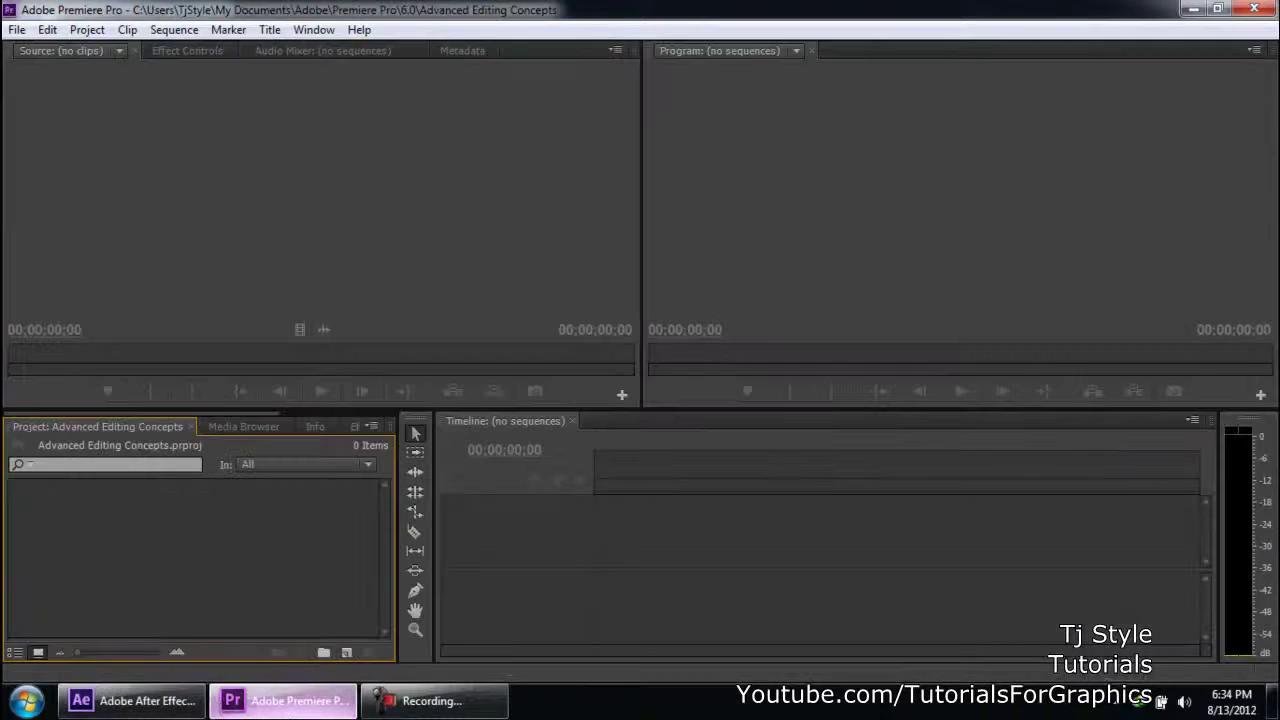
{"action": "left_click", "coordinate": [190, 700]}
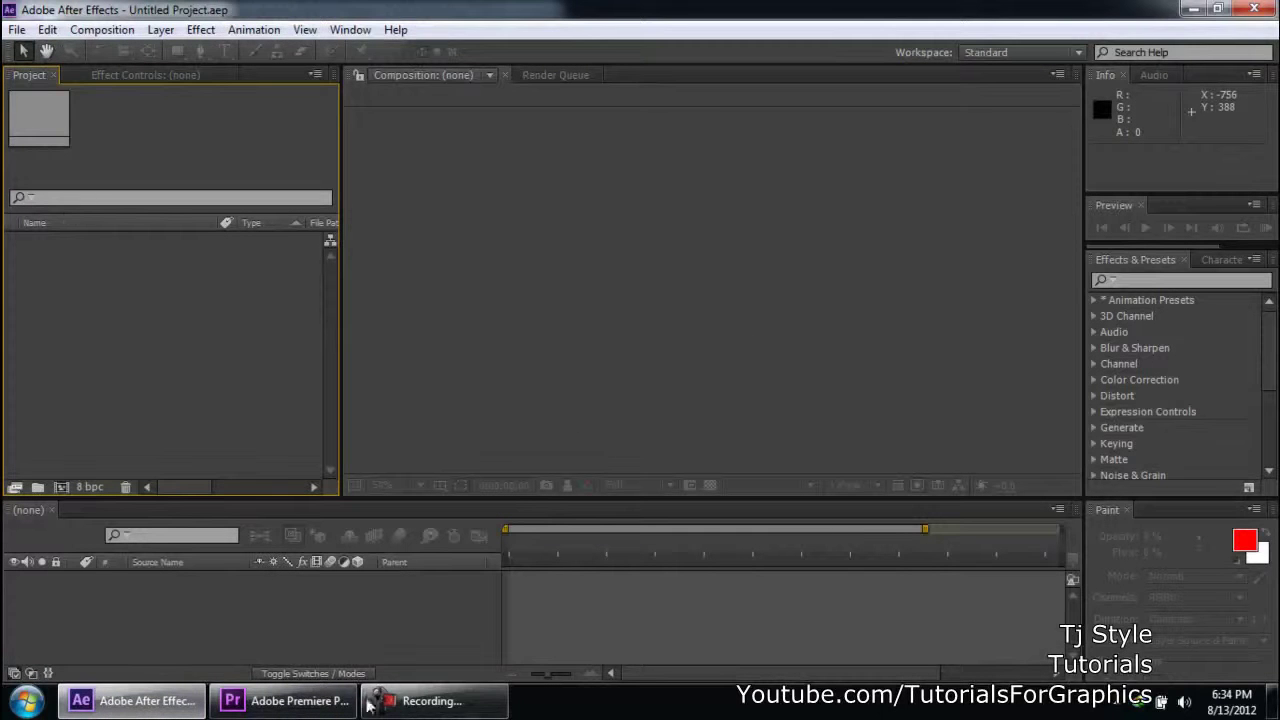
{"action": "left_click", "coordinate": [425, 703]}
{"action": "left_click", "coordinate": [425, 703]}
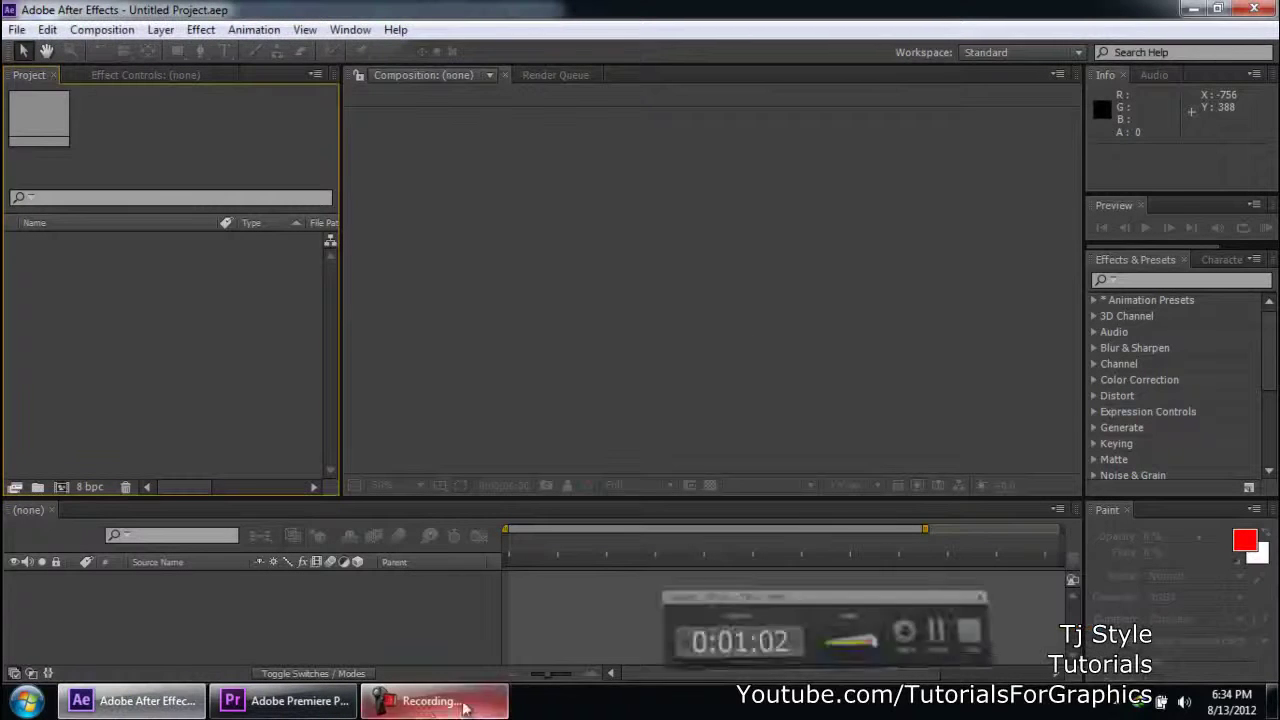
Browse for footage in Adobe Bridge from the After Effects project.
{"action": "left_click", "coordinate": [12, 30]}
{"action": "left_click", "coordinate": [64, 20]}
{"action": "left_click", "coordinate": [16, 30]}
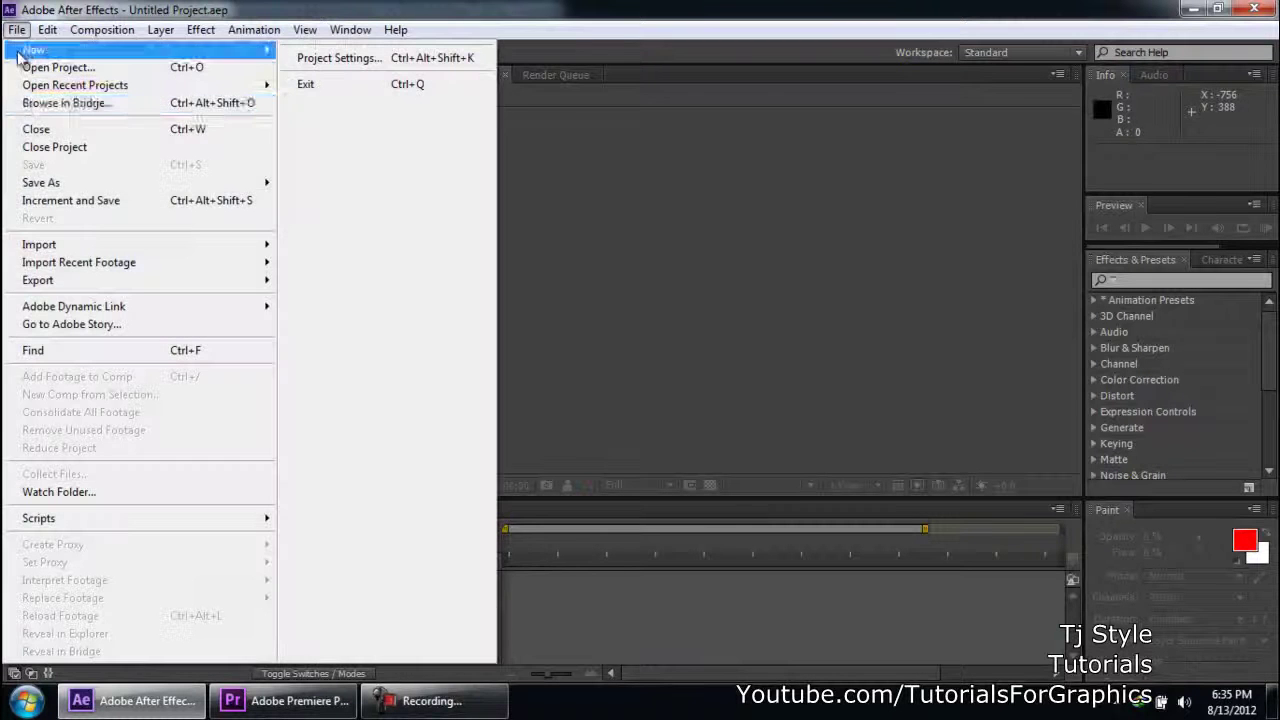
{"action": "left_click", "coordinate": [45, 103]}
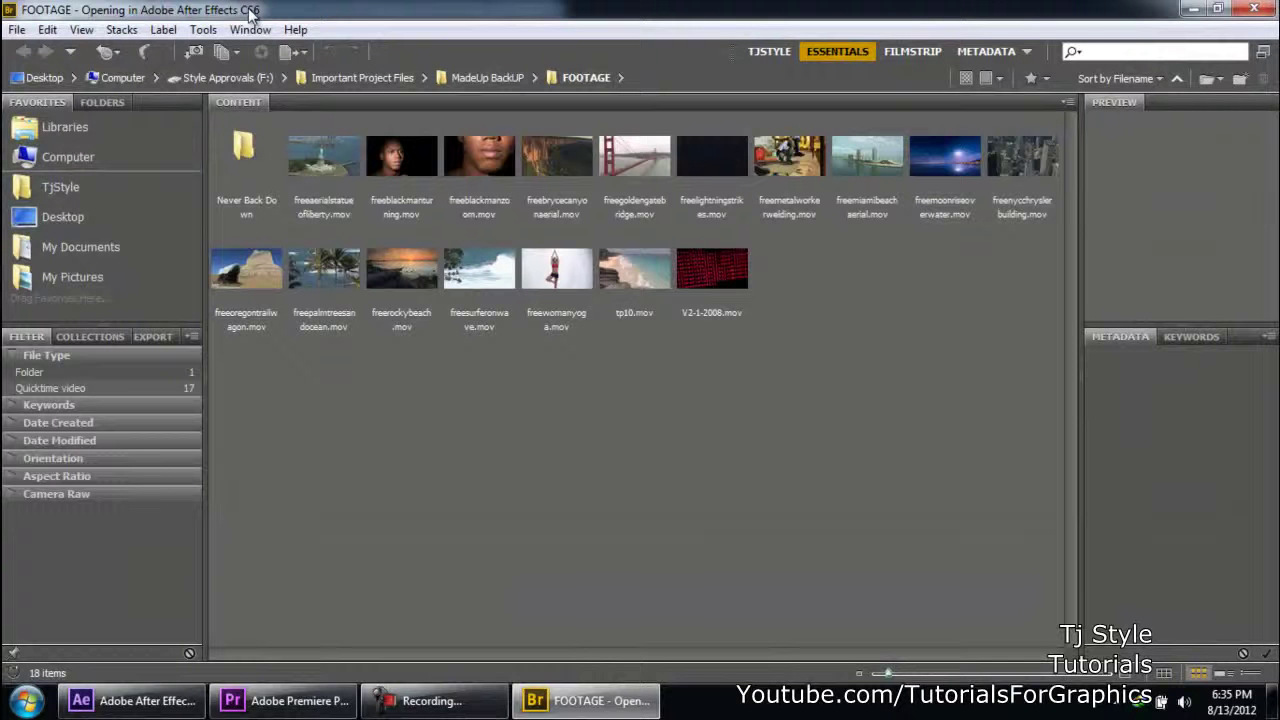
Look through the installed programs for Adobe Bridge CS6 inside the Adobe Master Collection CS6 folder.
{"action": "left_click", "coordinate": [12, 706]}
{"action": "left_click", "coordinate": [55, 622]}
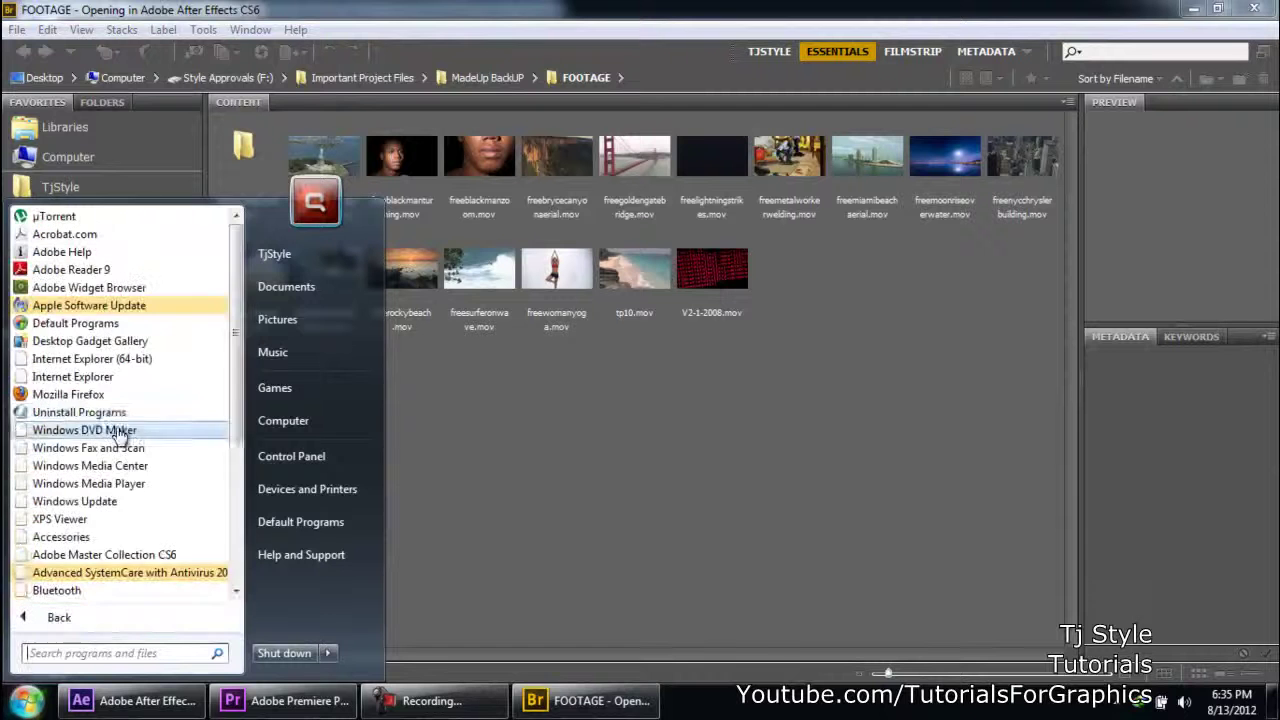
{"action": "scroll", "coordinate": [114, 420], "scroll_direction": "down", "scroll_amount": 1}
{"action": "scroll", "coordinate": [114, 420], "scroll_direction": "up", "scroll_amount": 1}
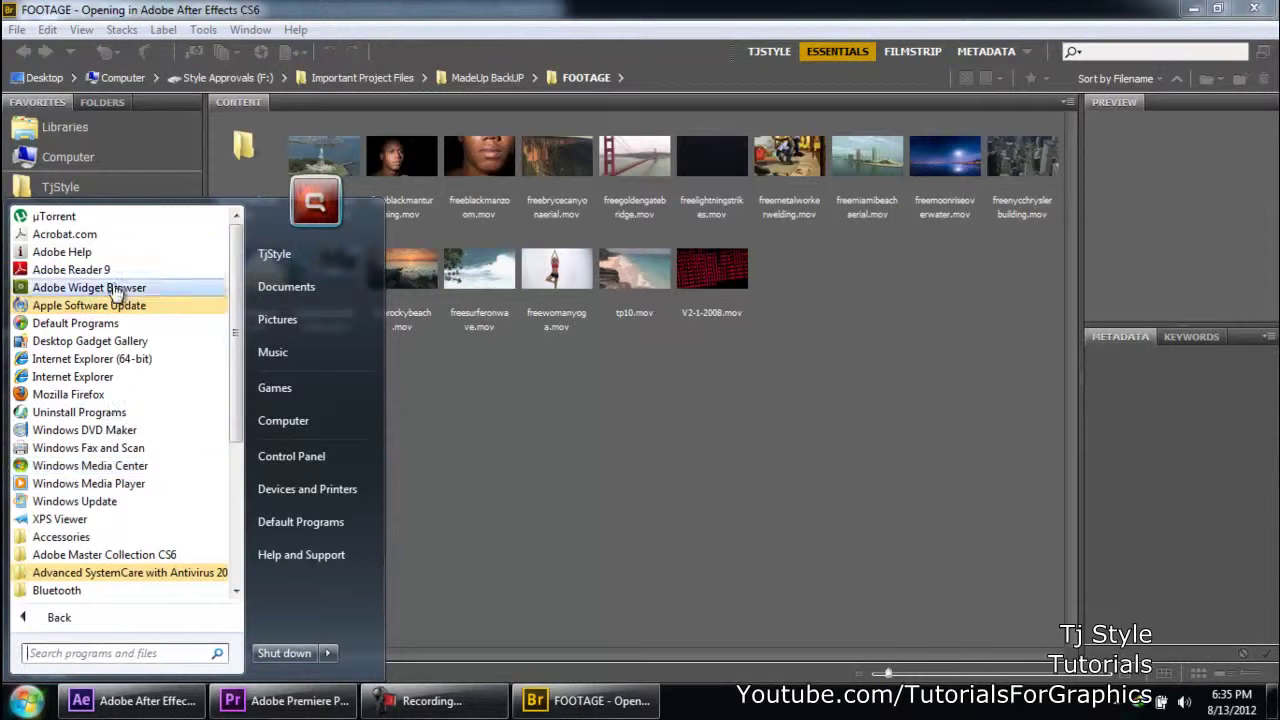
{"action": "scroll", "coordinate": [90, 352], "scroll_direction": "down", "scroll_amount": 2}
{"action": "scroll", "coordinate": [92, 347], "scroll_direction": "up", "scroll_amount": 2}
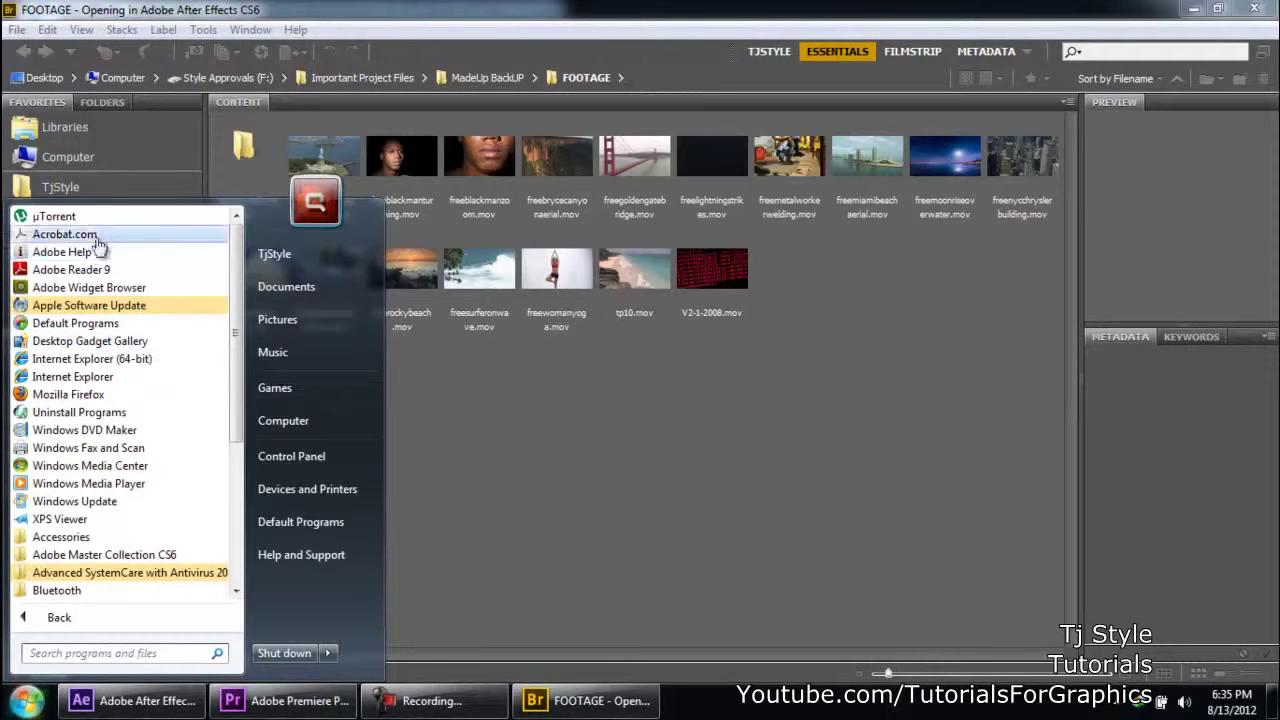
{"action": "scroll", "coordinate": [128, 422], "scroll_direction": "down", "scroll_amount": 4}
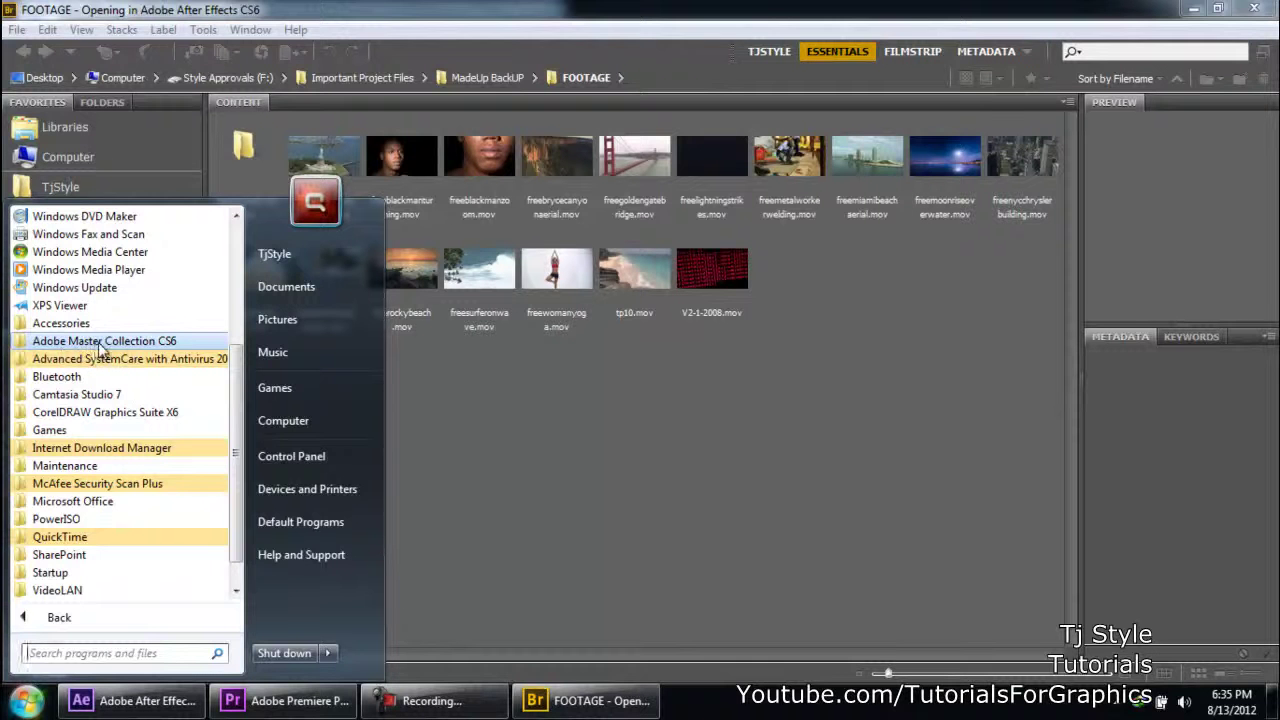
{"action": "left_click", "coordinate": [103, 343]}
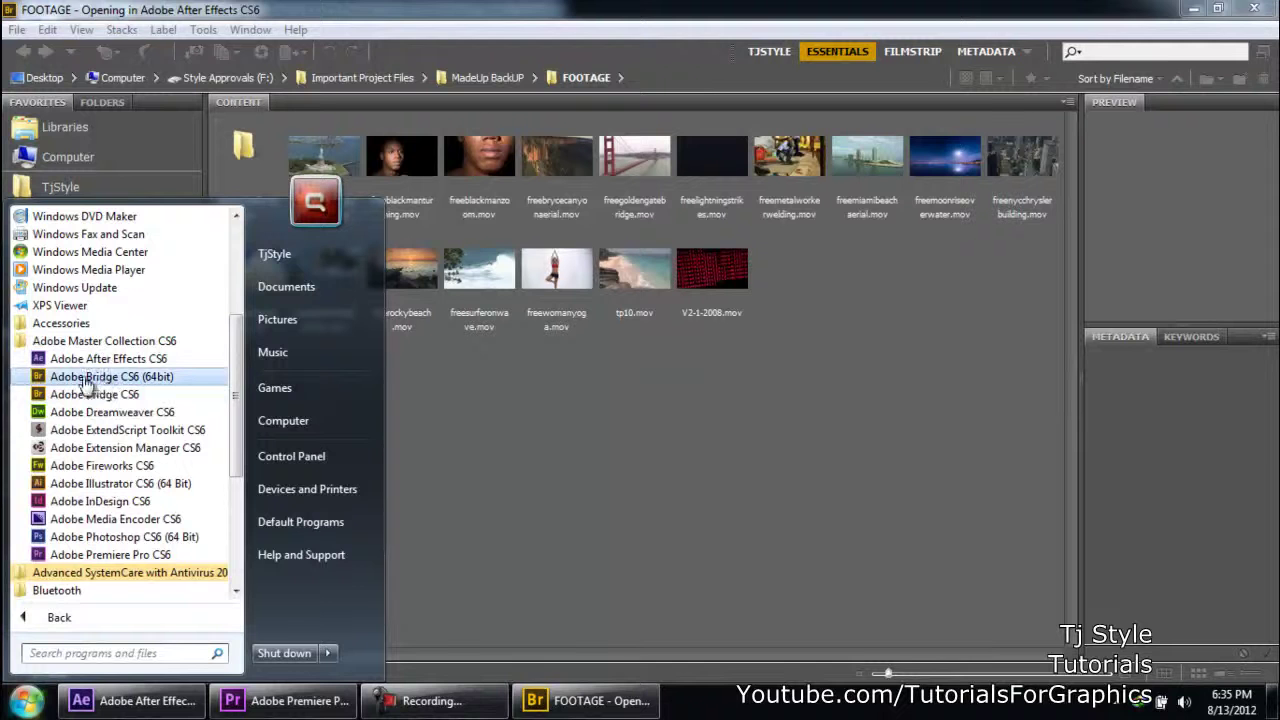
{"action": "left_click", "coordinate": [695, 398]}
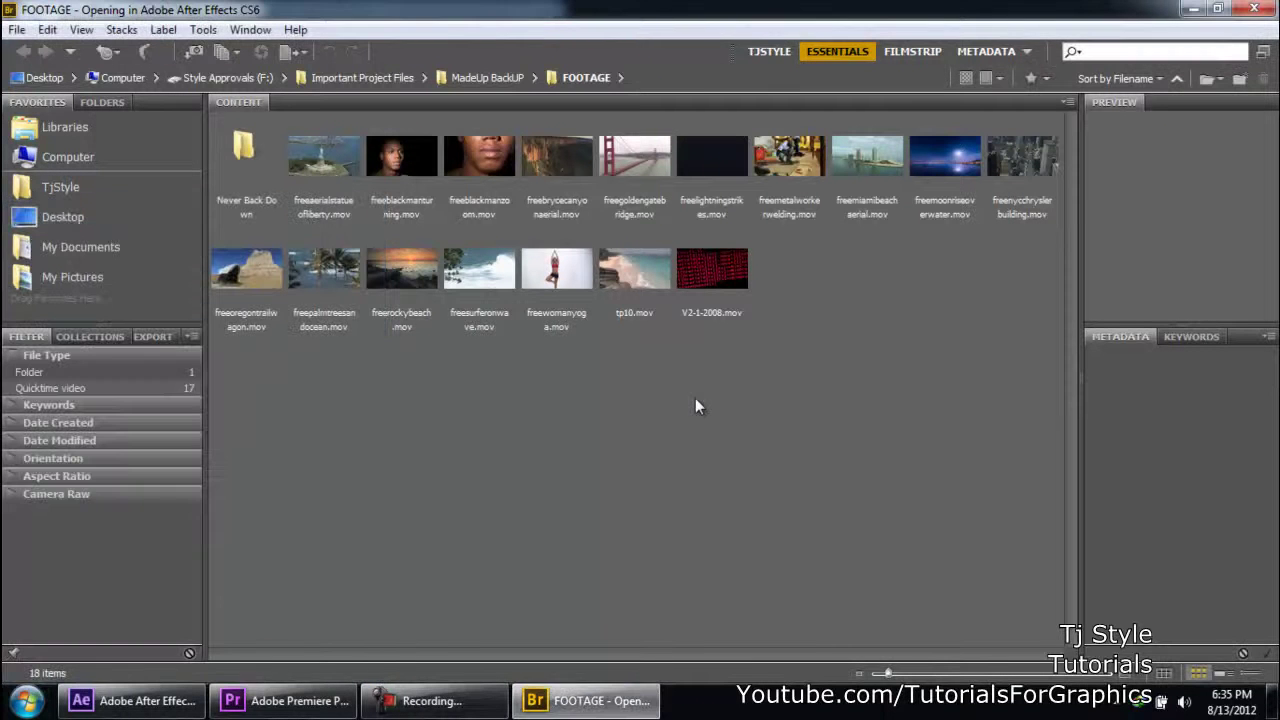
{"action": "left_click_drag", "start_coordinate": [420, 700], "coordinate": [640, 706]}
{"action": "left_click", "coordinate": [640, 706]}
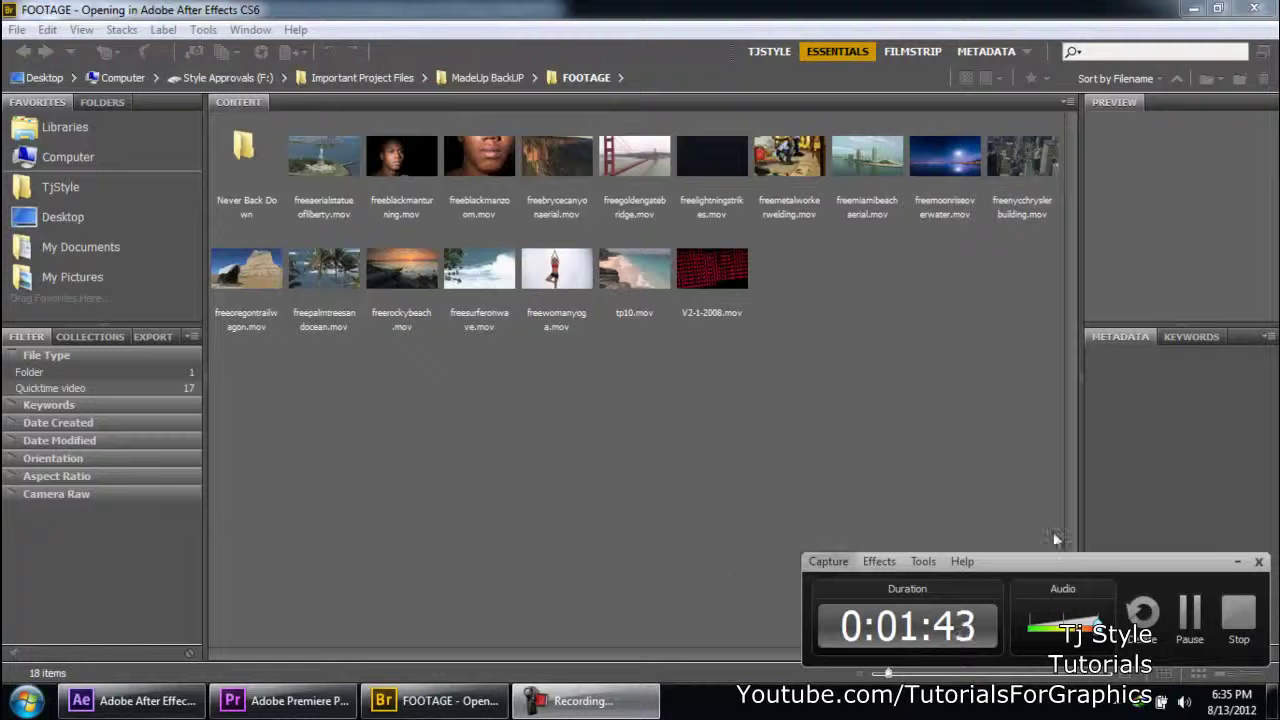
{"action": "left_click", "coordinate": [1237, 561]}
Minimize Bridge and view the All Working Images folder under Software Files, Adobe PhotoShop Files on Local Disk (D:) in Windows Explorer.
{"action": "left_click", "coordinate": [1190, 8]}
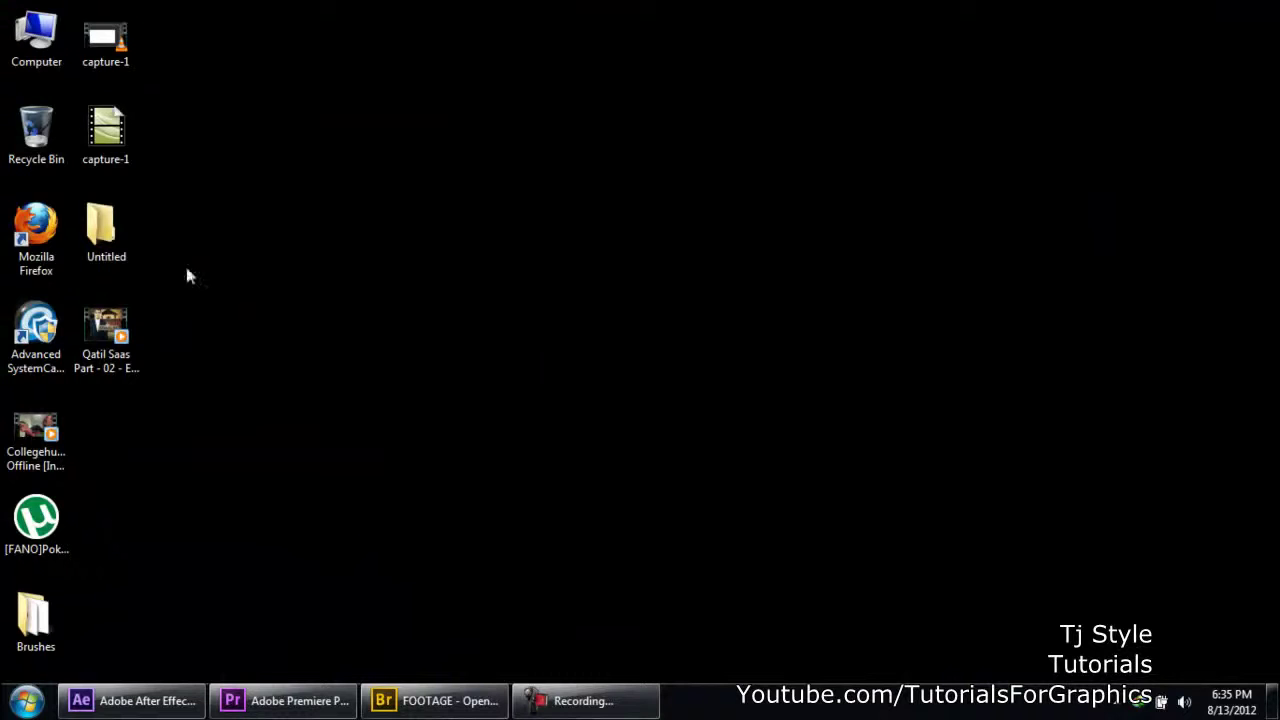
{"action": "double_click", "coordinate": [30, 40]}
{"action": "double_click", "coordinate": [478, 160]}
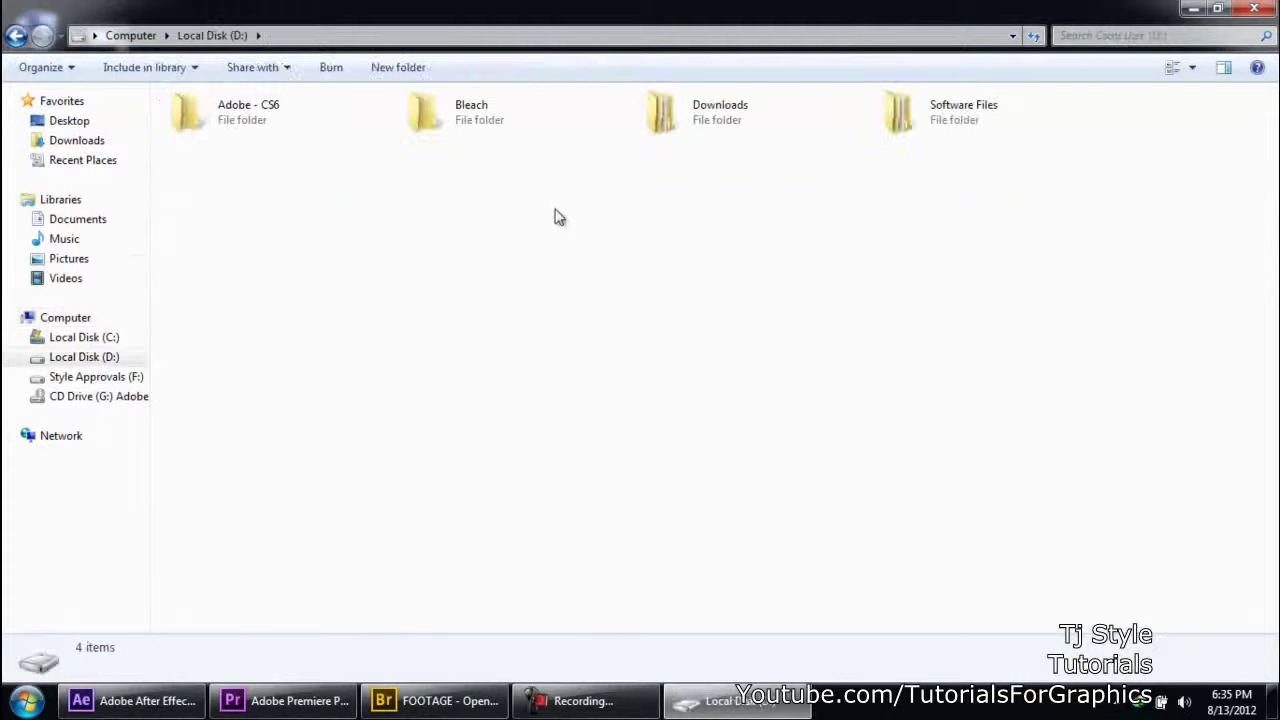
{"action": "double_click", "coordinate": [952, 130]}
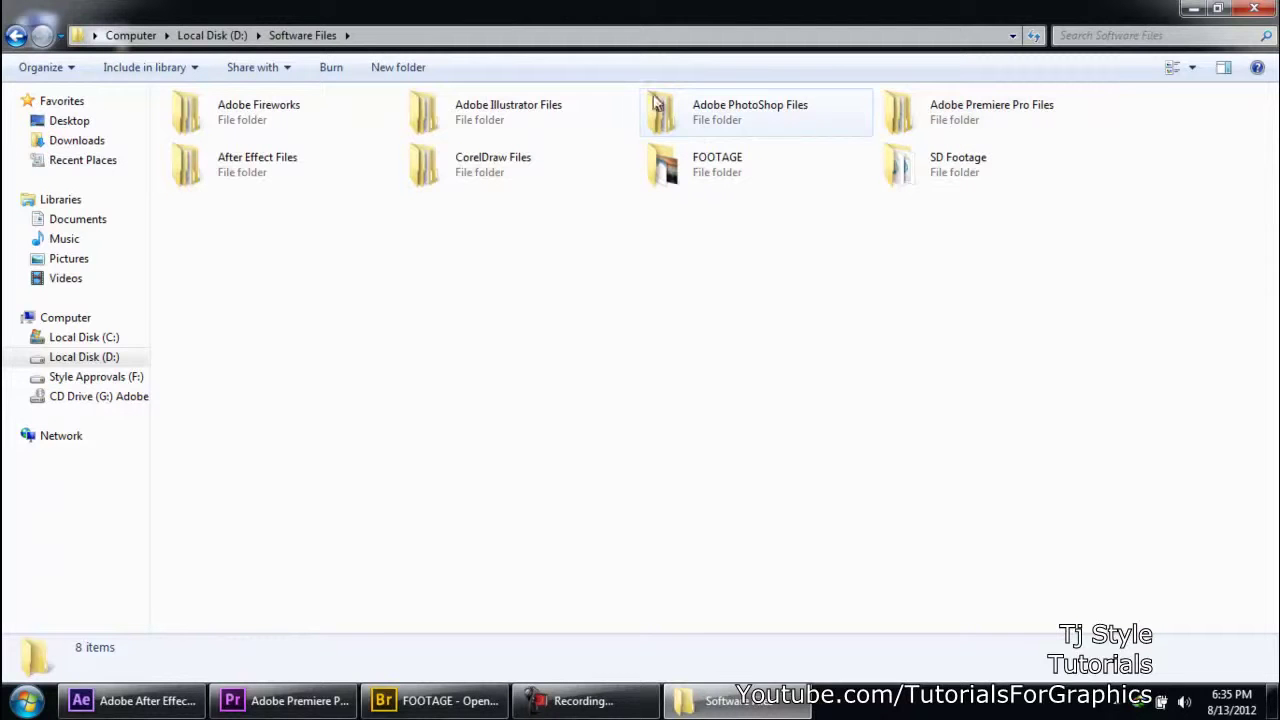
{"action": "double_click", "coordinate": [769, 131]}
{"action": "double_click", "coordinate": [504, 122]}
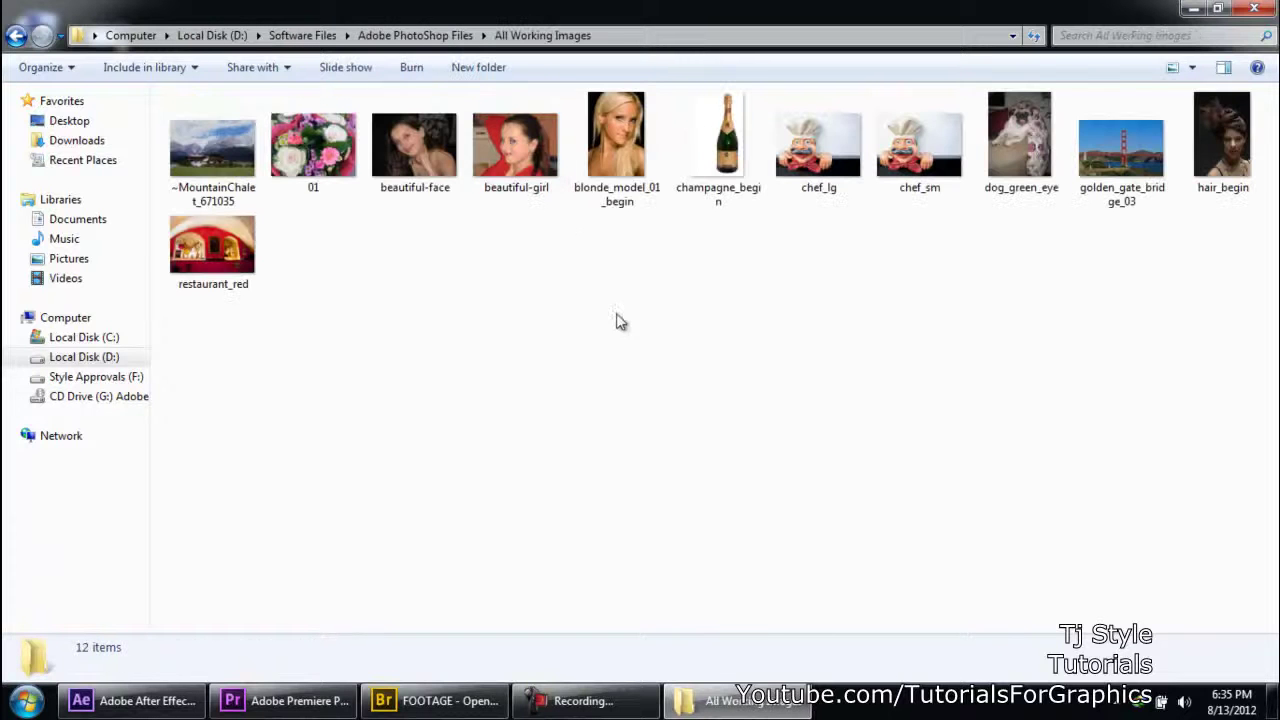
{"action": "left_click", "coordinate": [583, 700]}
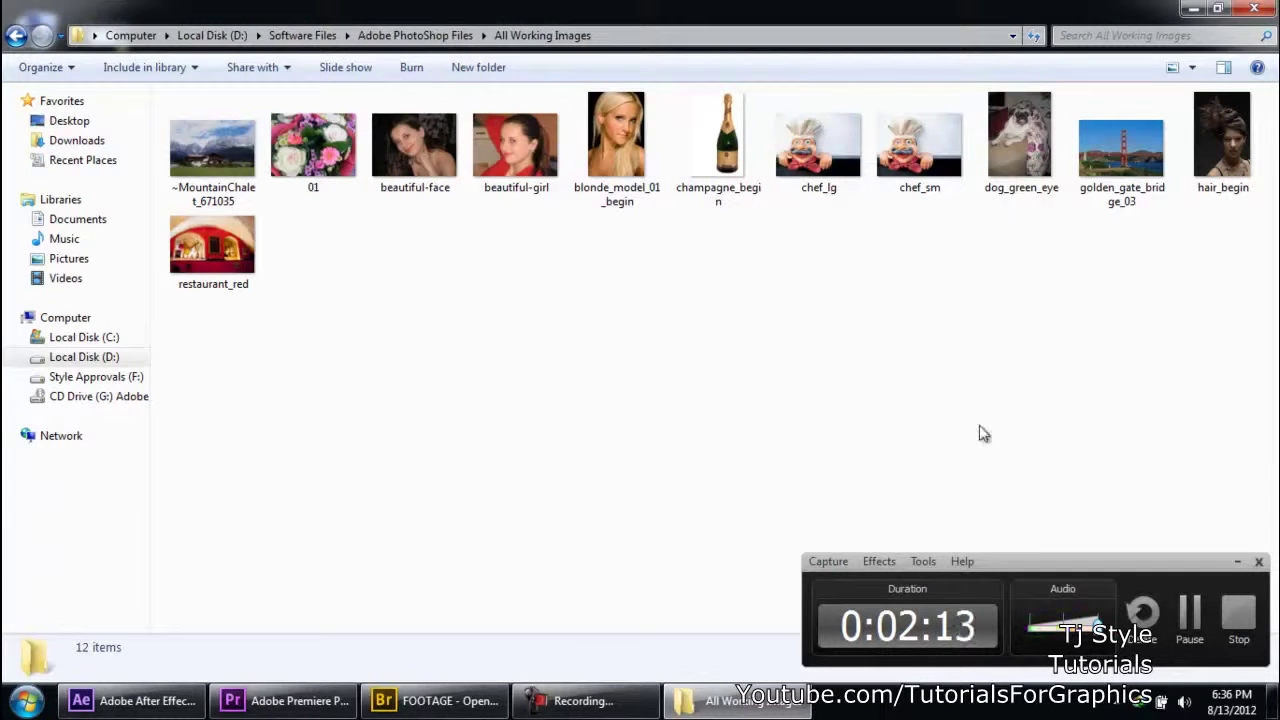
{"action": "left_click", "coordinate": [1237, 561]}
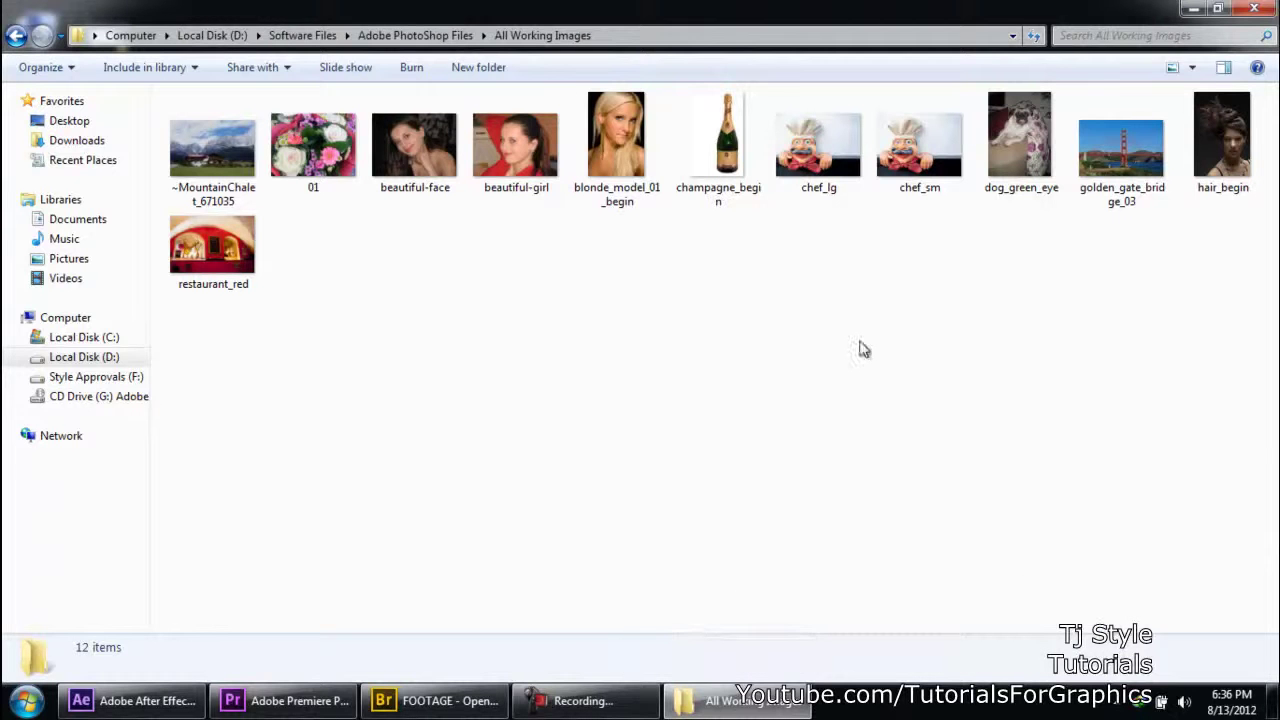
Switch back to Bridge, preview freeblackmanzoom.mov, and enlarge the preview area in width and height.
{"action": "key", "text": "alt+Tab"}
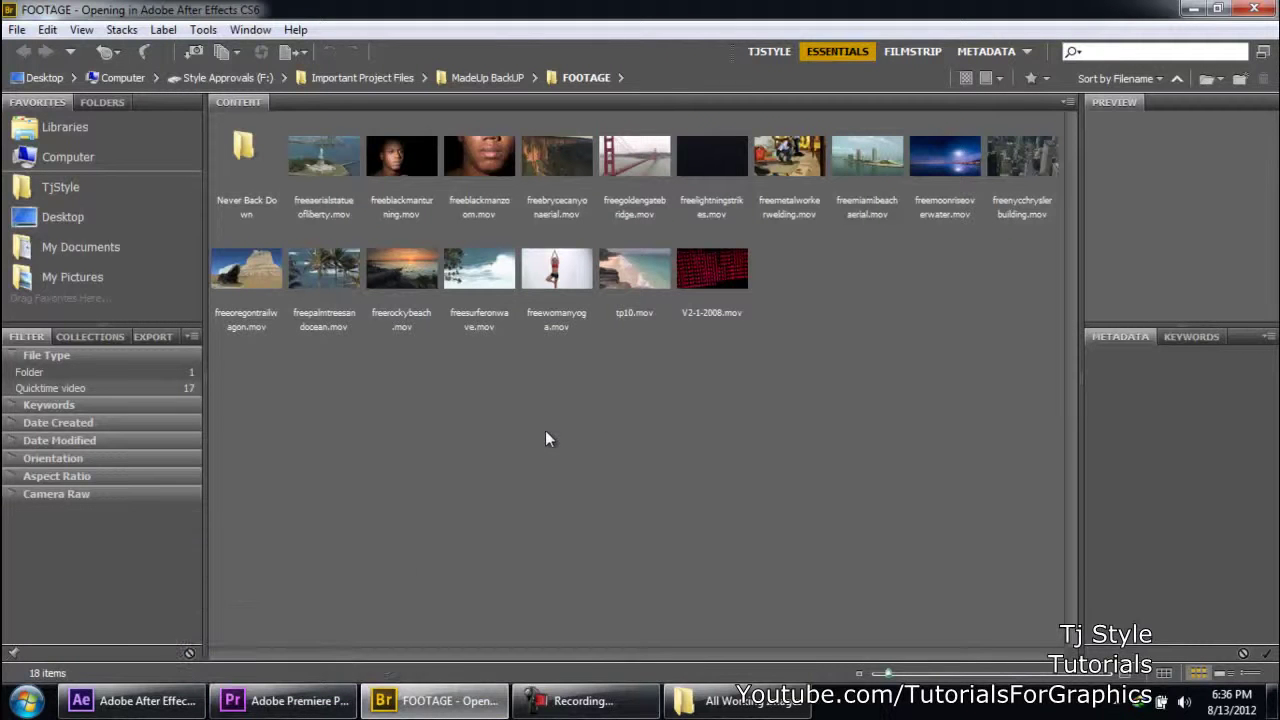
{"action": "left_click", "coordinate": [476, 172]}
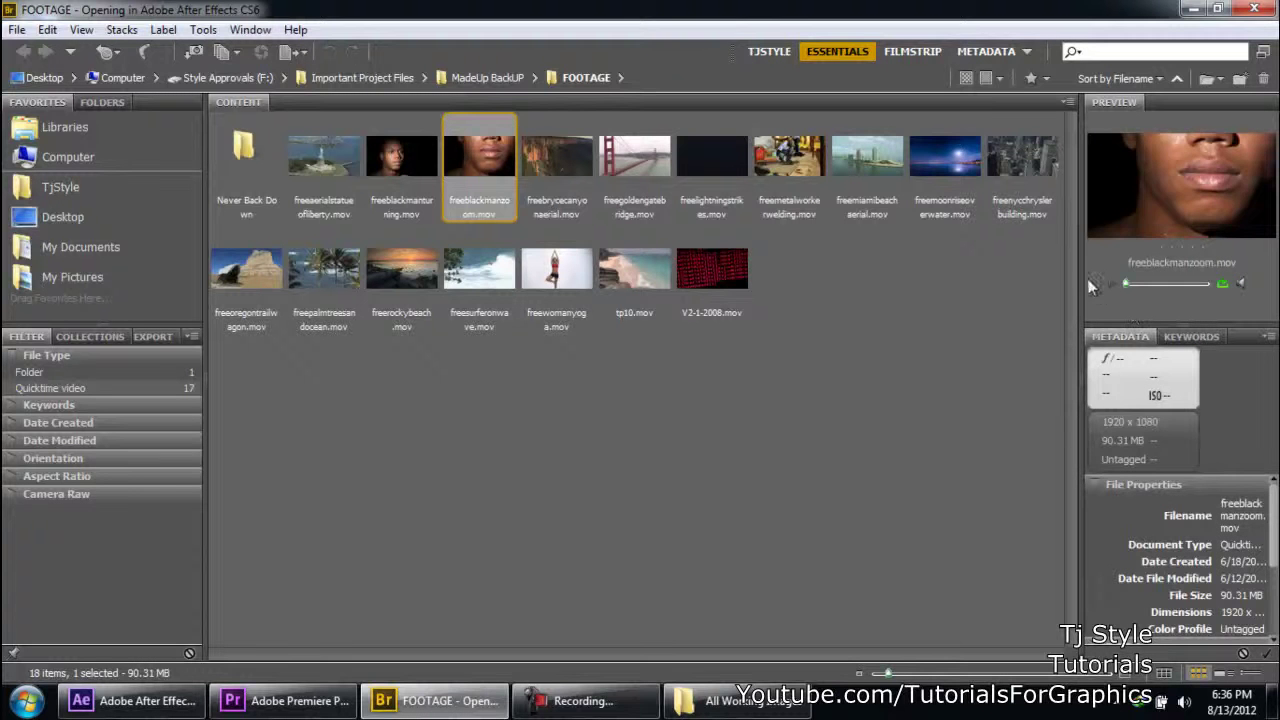
{"action": "left_click_drag", "start_coordinate": [1081, 263], "coordinate": [966, 263]}
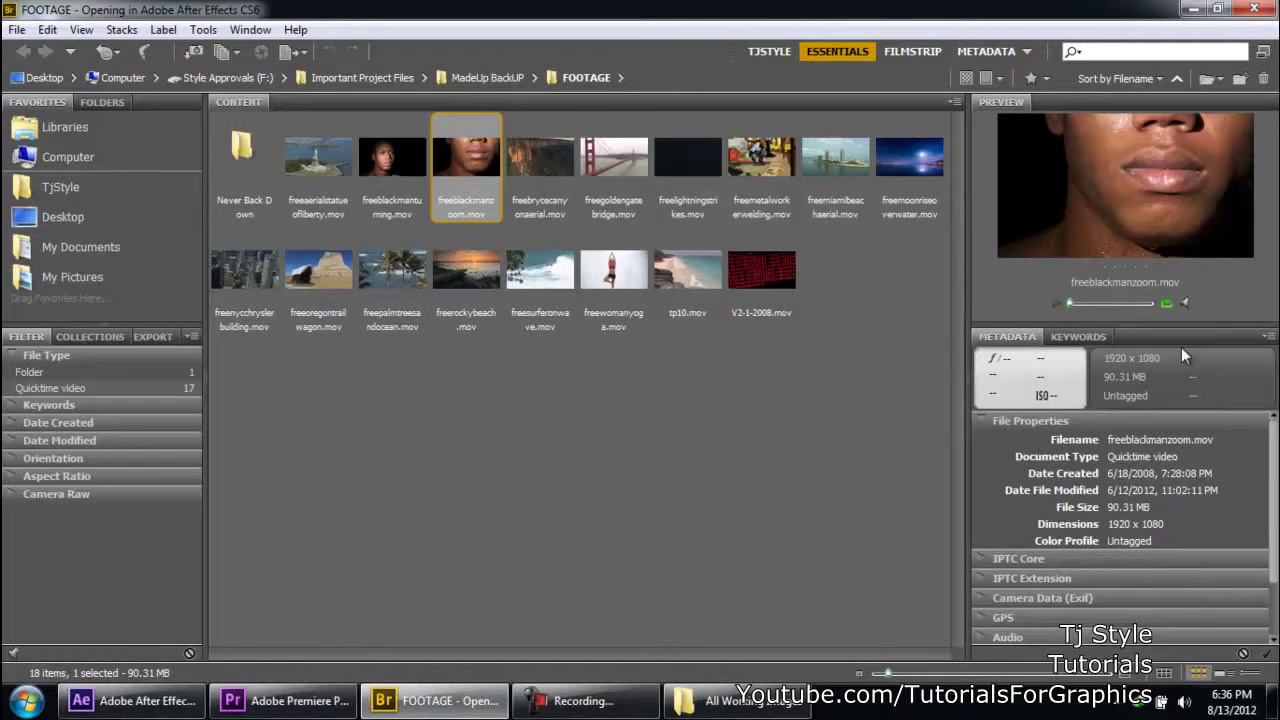
{"action": "left_click_drag", "start_coordinate": [1173, 326], "coordinate": [1173, 377]}
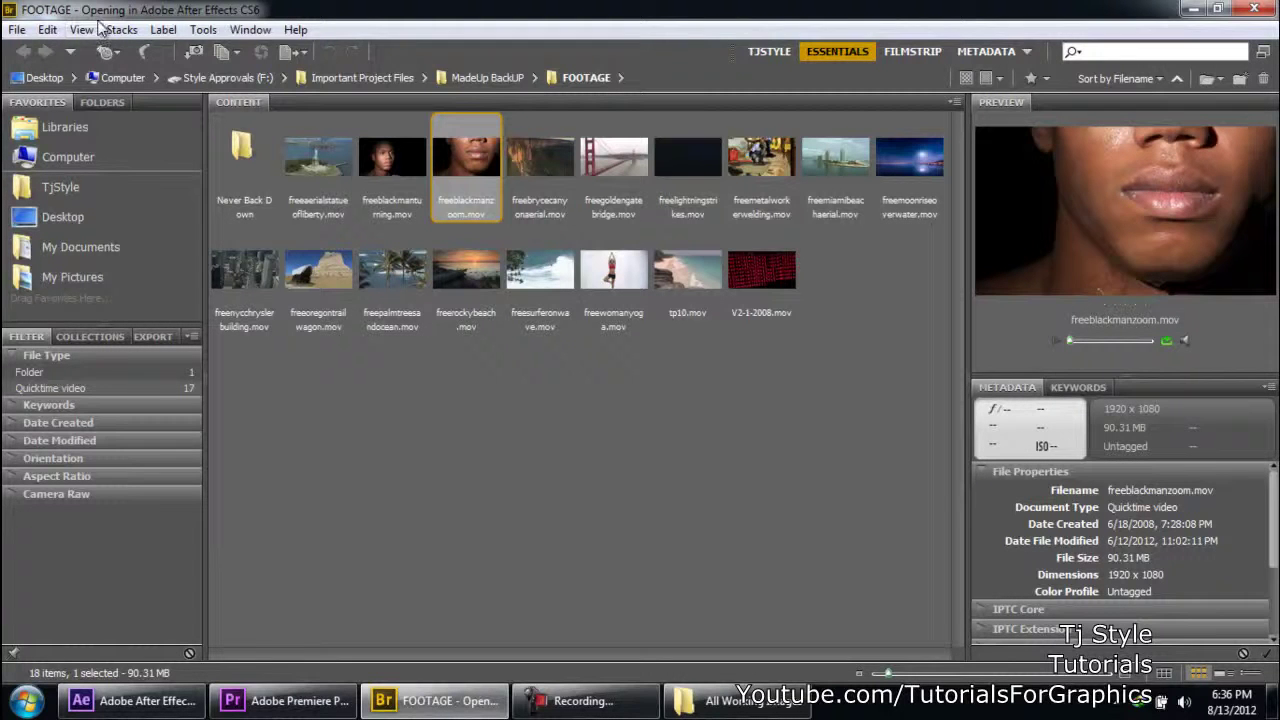
Import freebrycecanyonaerial.mov from the Bridge FOOTAGE folder into the After Effects project.
{"action": "left_click", "coordinate": [440, 425]}
{"action": "left_click", "coordinate": [470, 198]}
{"action": "left_click", "coordinate": [526, 167]}
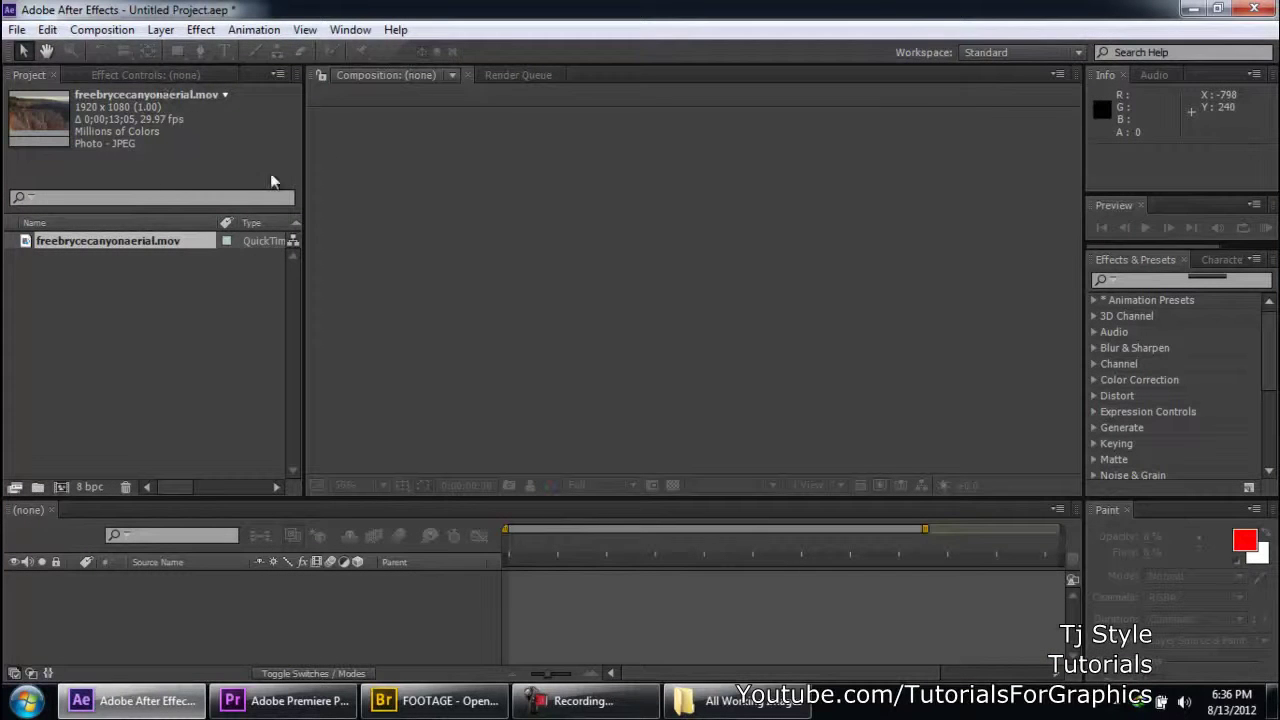
View the FOOTAGE folder in the After Effects Import File dialog and close the dialog without importing anything.
{"action": "left_click", "coordinate": [190, 338]}
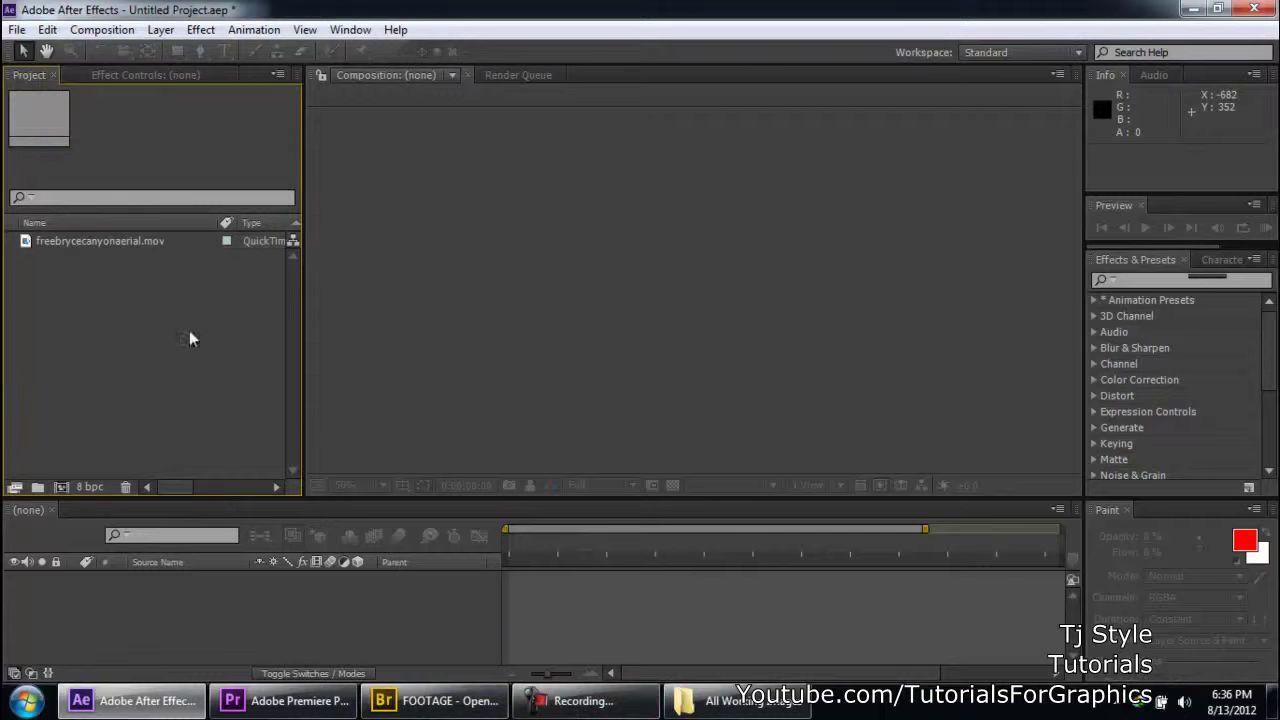
{"action": "double_click", "coordinate": [190, 338]}
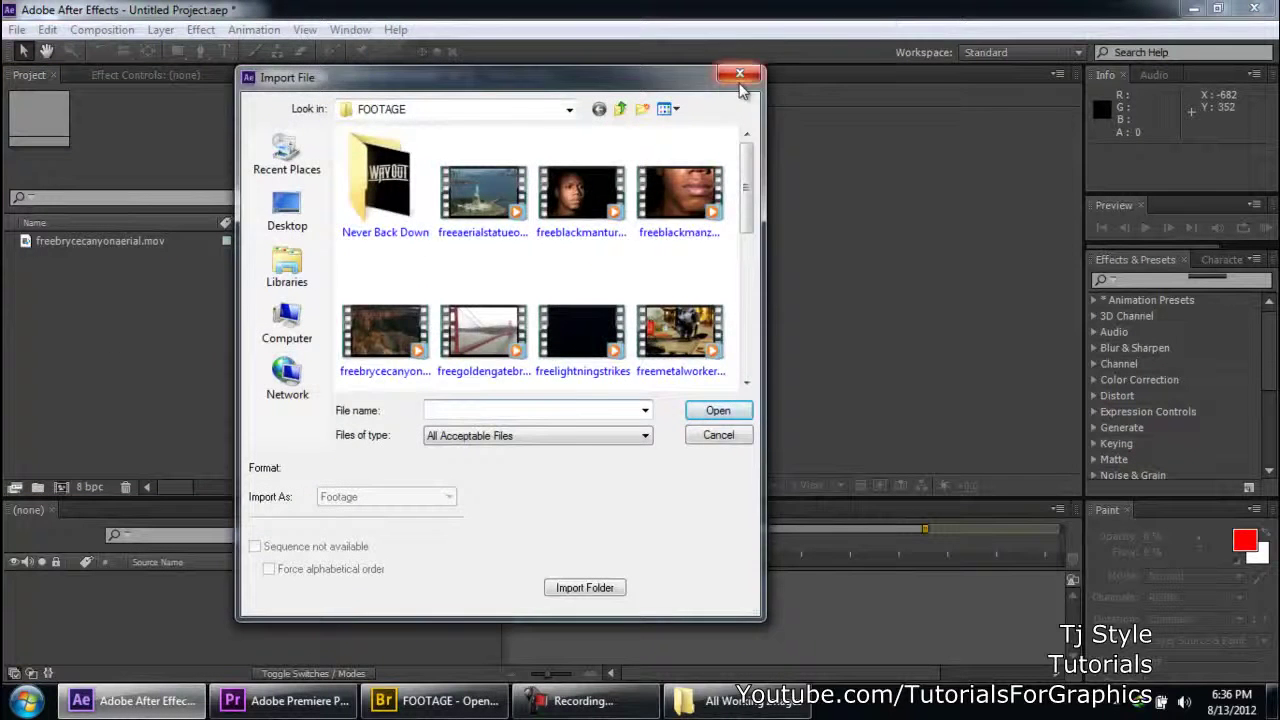
{"action": "left_click", "coordinate": [740, 75]}
{"action": "double_click", "coordinate": [213, 434]}
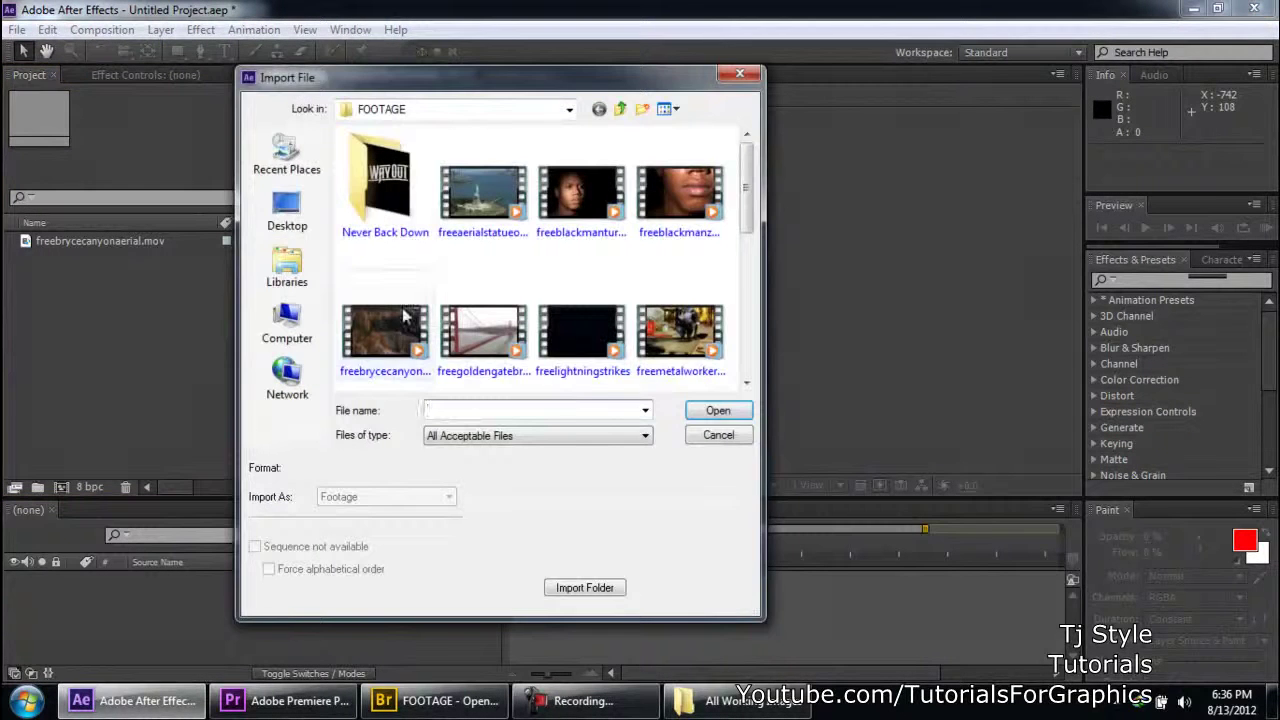
{"action": "left_click", "coordinate": [739, 74]}
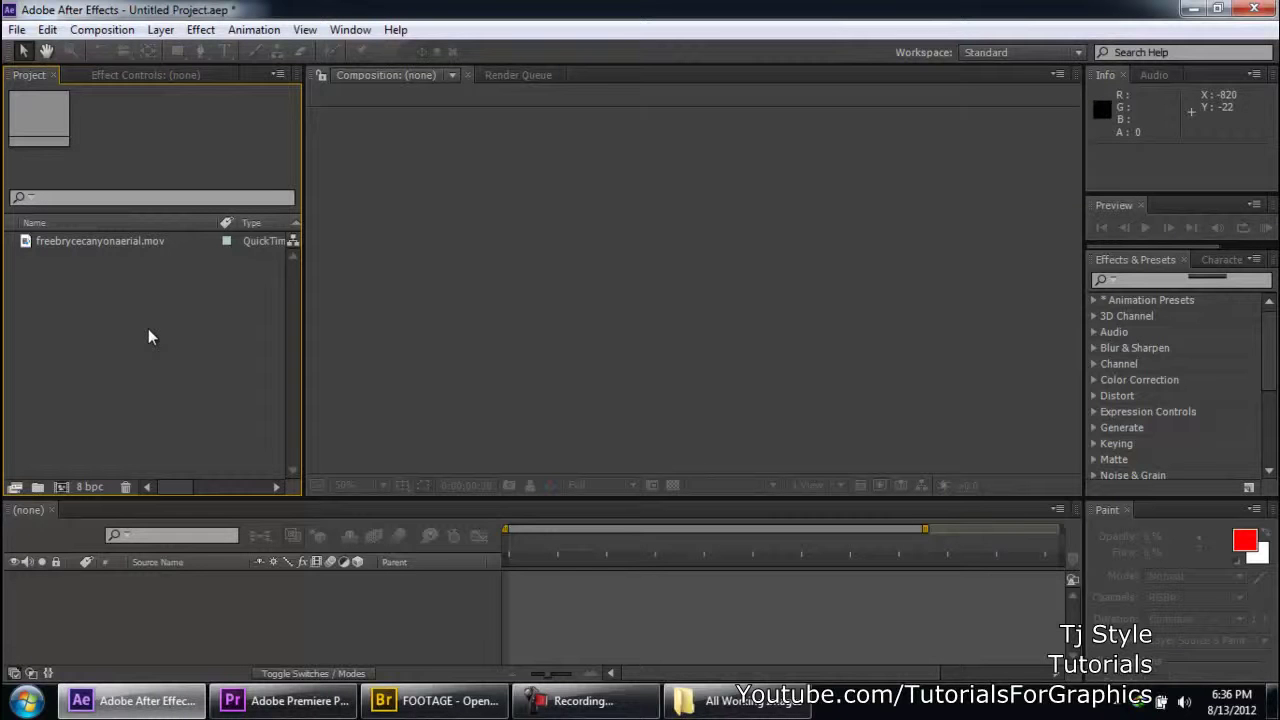
Return to Bridge, select freeblackmanzoom.mov in the FOOTAGE folder, and make the Preview area taller and wider.
{"action": "left_click", "coordinate": [440, 700]}
{"action": "left_click", "coordinate": [740, 700]}
{"action": "left_click", "coordinate": [440, 700]}
{"action": "left_click", "coordinate": [650, 551]}
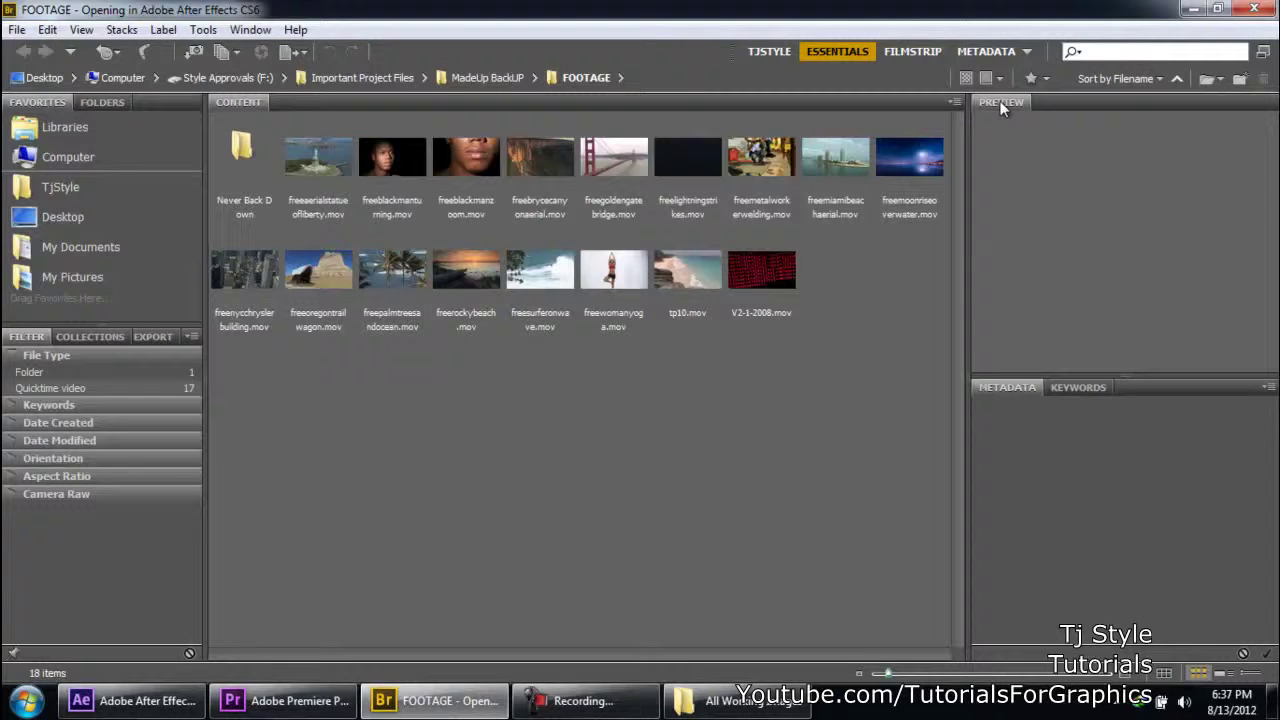
{"action": "left_click", "coordinate": [477, 175]}
{"action": "left_click_drag", "start_coordinate": [1130, 377], "coordinate": [1129, 416]}
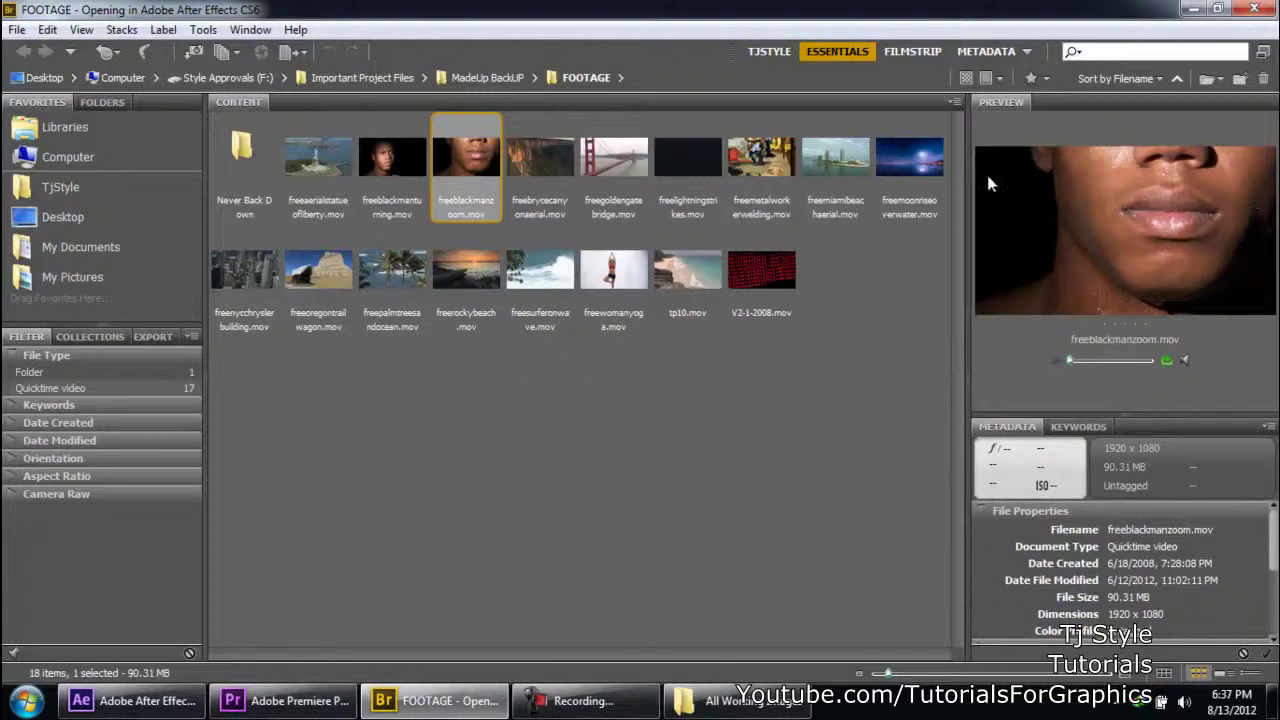
{"action": "left_click_drag", "start_coordinate": [967, 146], "coordinate": [915, 146]}
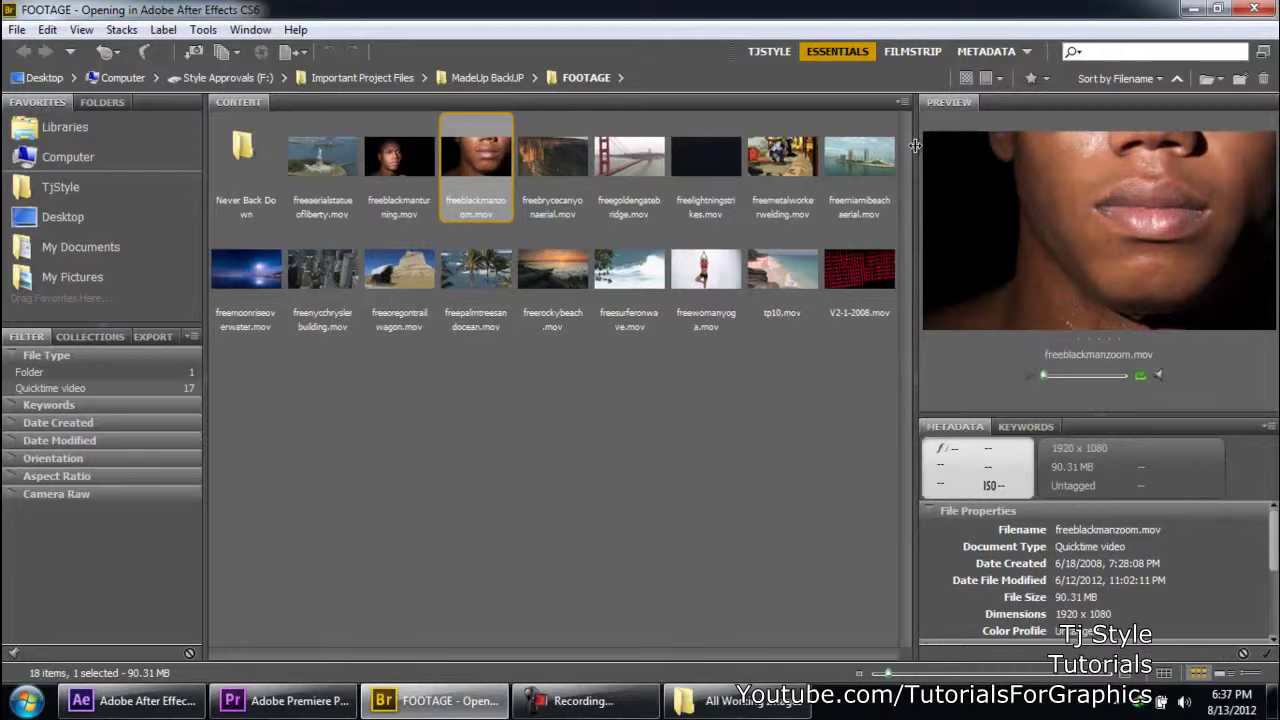
Play the freeblackmanzoom.mov preview, scrub it back to the start, replay it, and deselect the clip.
{"action": "left_click", "coordinate": [1026, 377]}
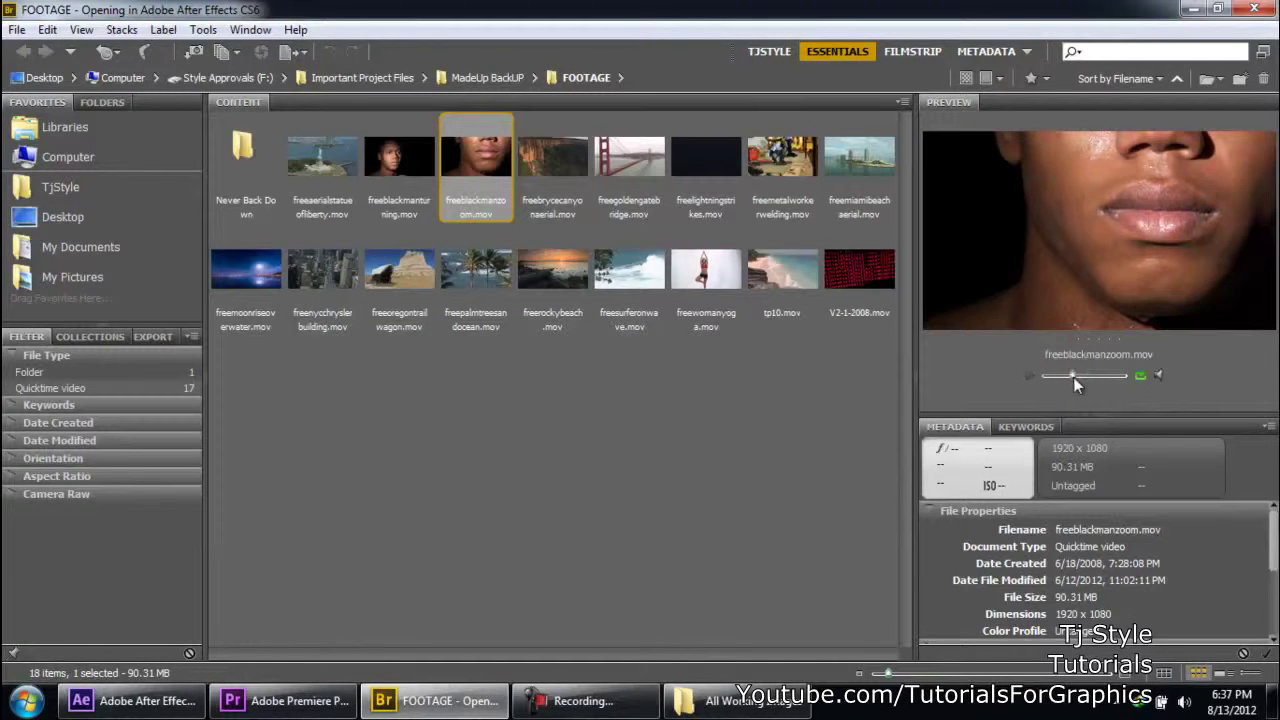
{"action": "left_click_drag", "start_coordinate": [1085, 377], "coordinate": [1028, 372]}
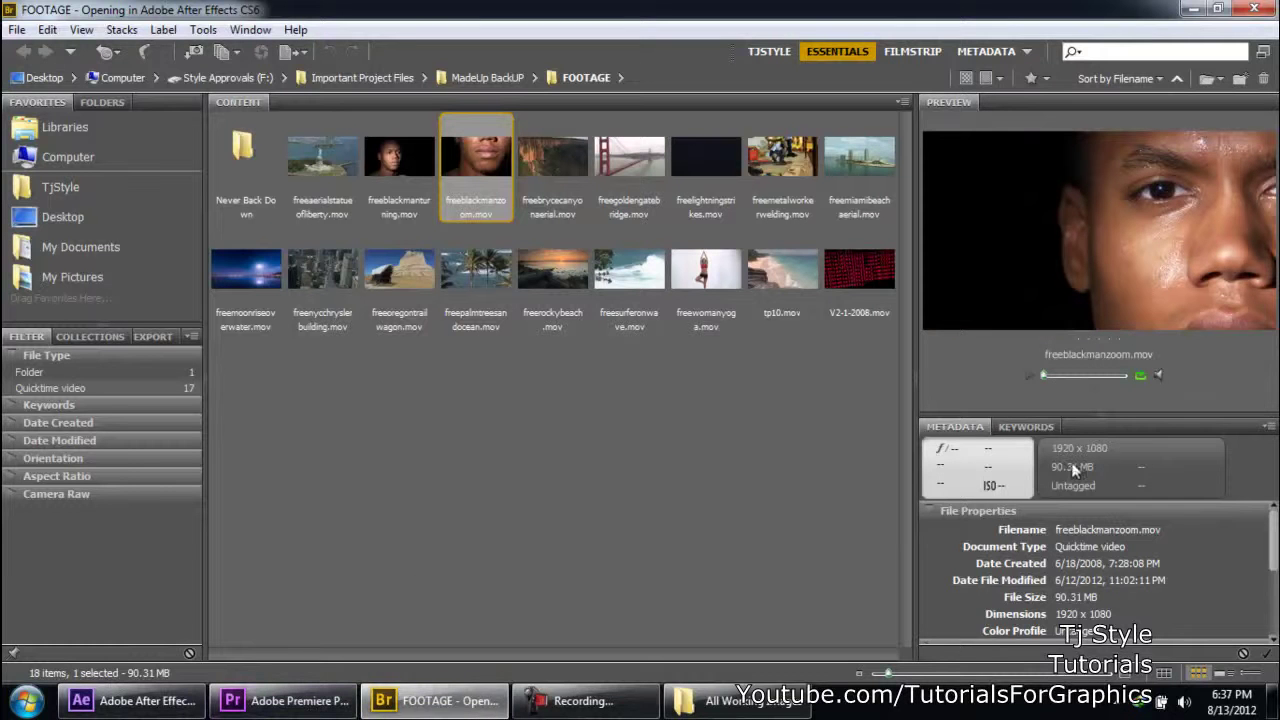
{"action": "left_click", "coordinate": [1030, 376]}
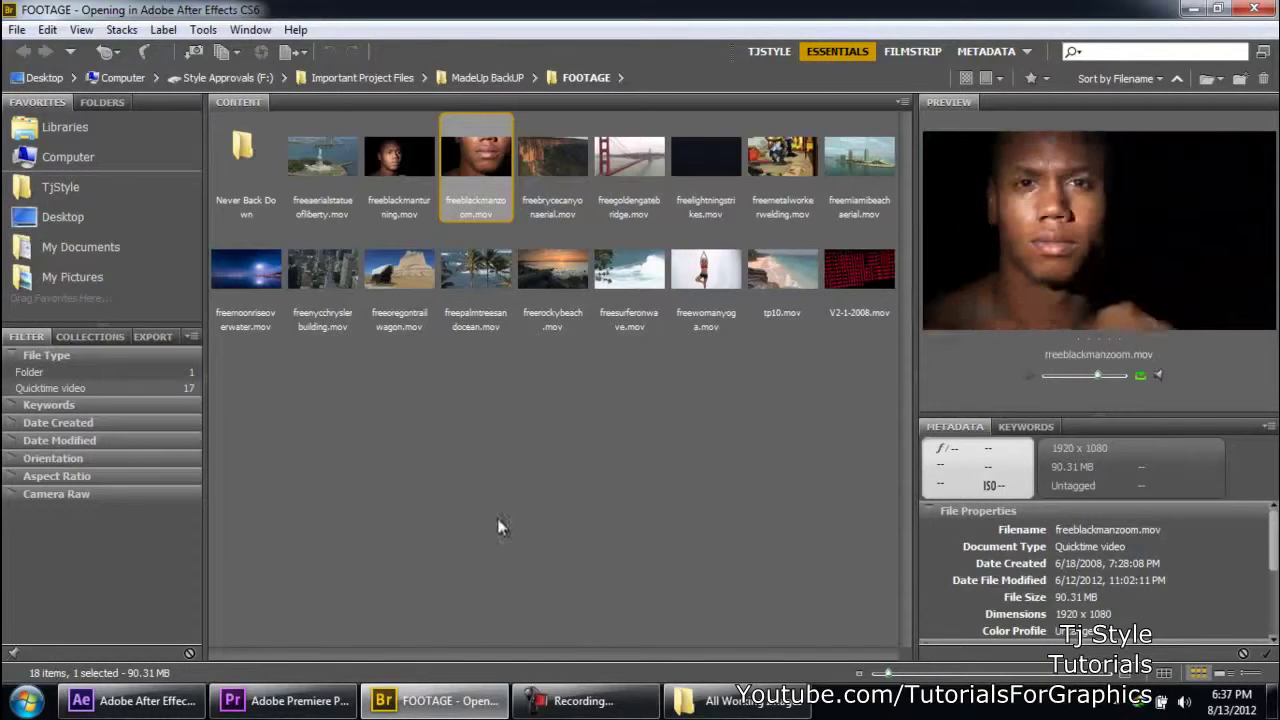
{"action": "left_click", "coordinate": [510, 329]}
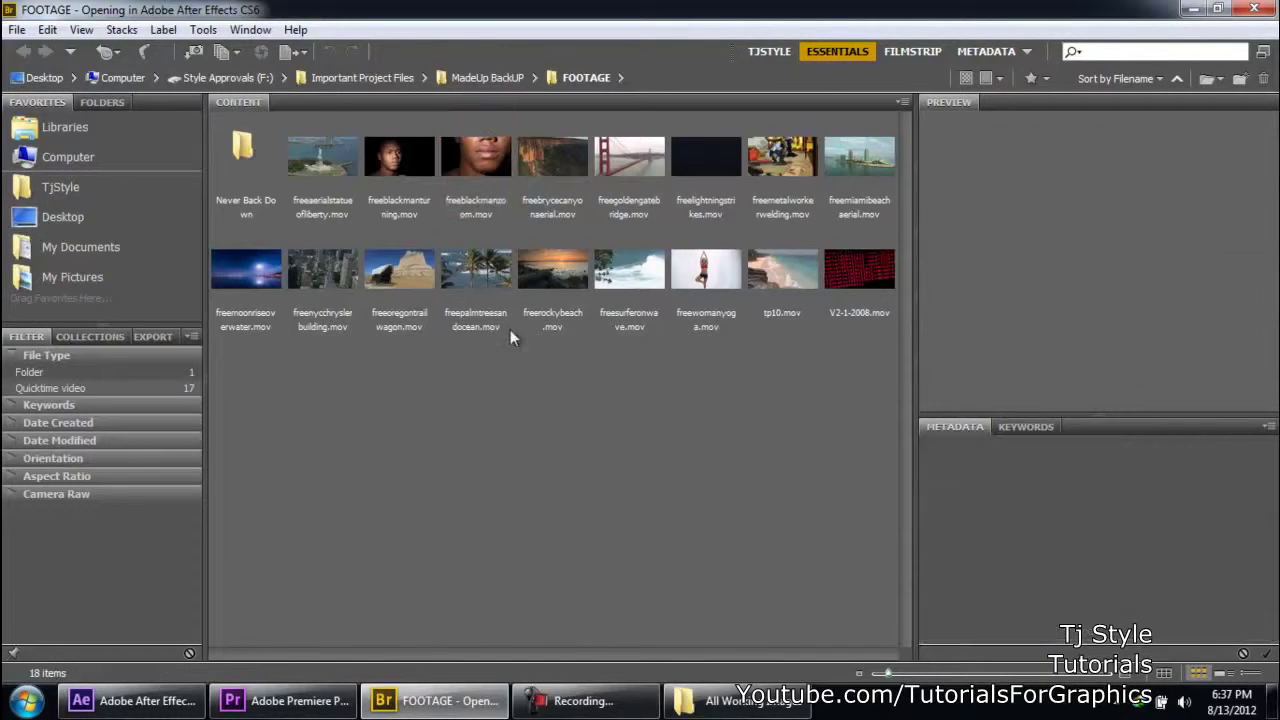
Browse from Important Project Files through MadeUp BackUP and Adobe PhotoShop Files to All Working Images, and preview hair_begin.jpg.
{"action": "left_click", "coordinate": [410, 80]}
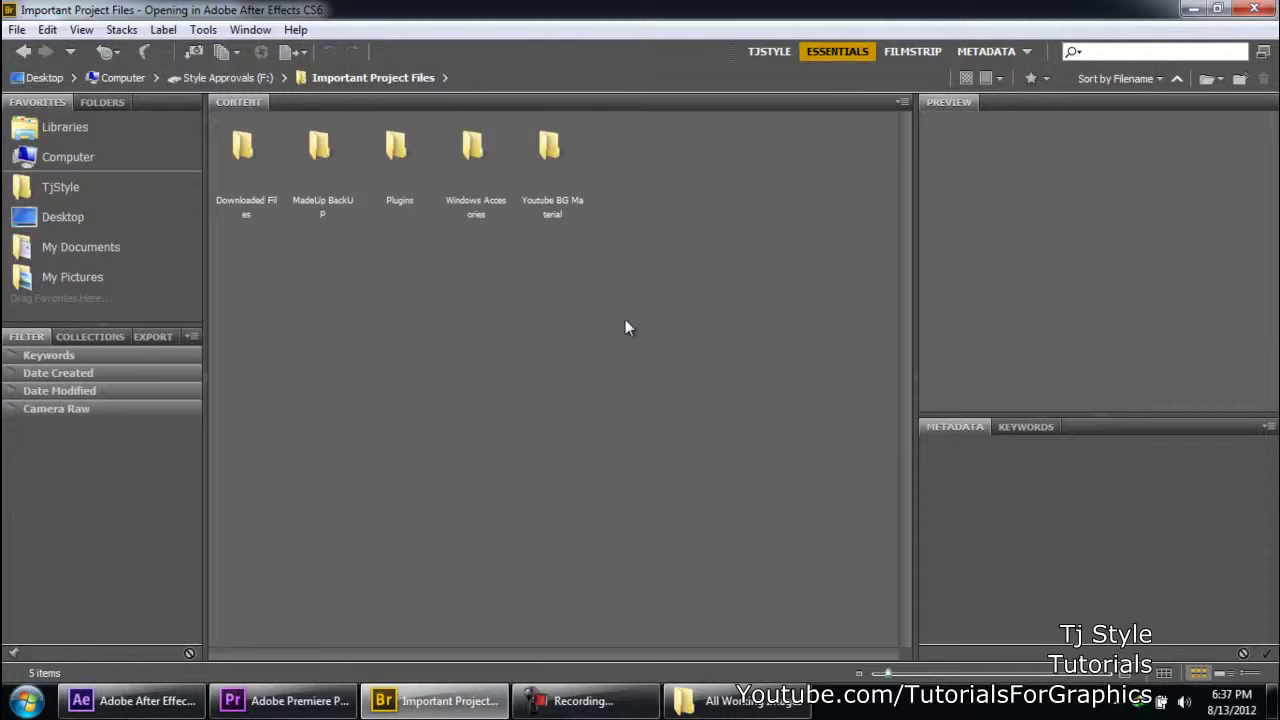
{"action": "double_click", "coordinate": [318, 150]}
{"action": "double_click", "coordinate": [396, 150]}
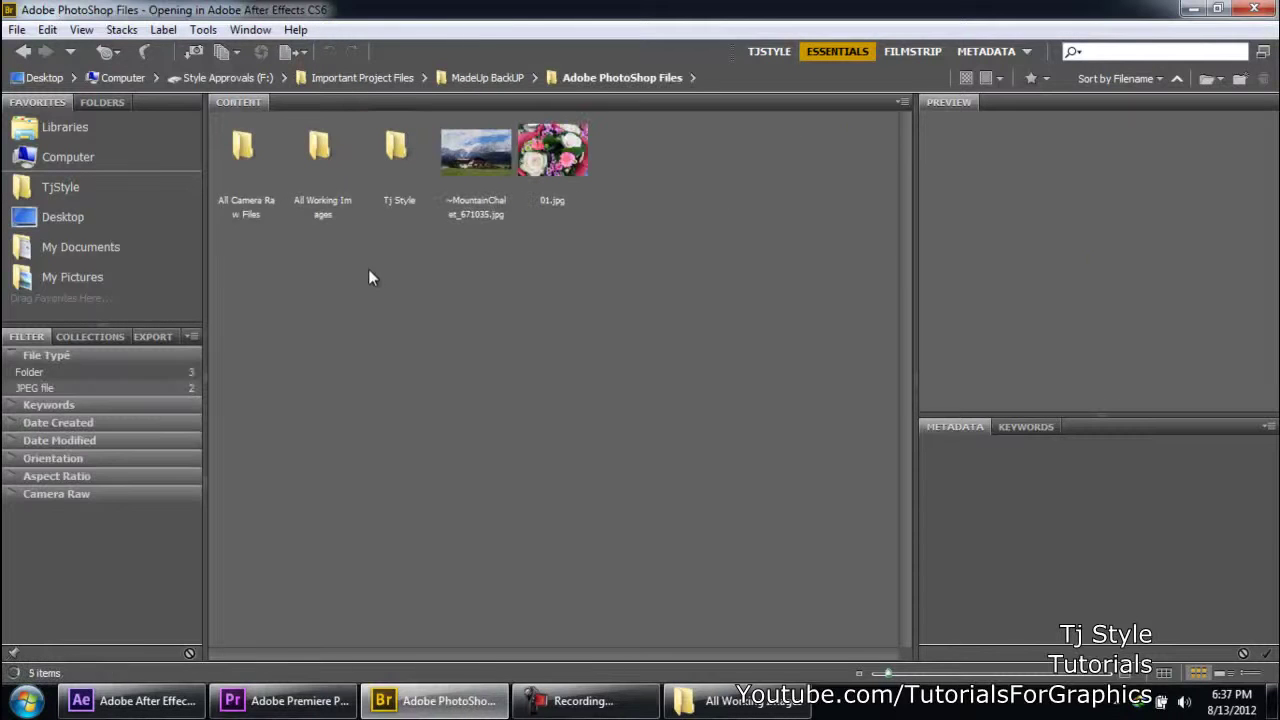
{"action": "double_click", "coordinate": [334, 152]}
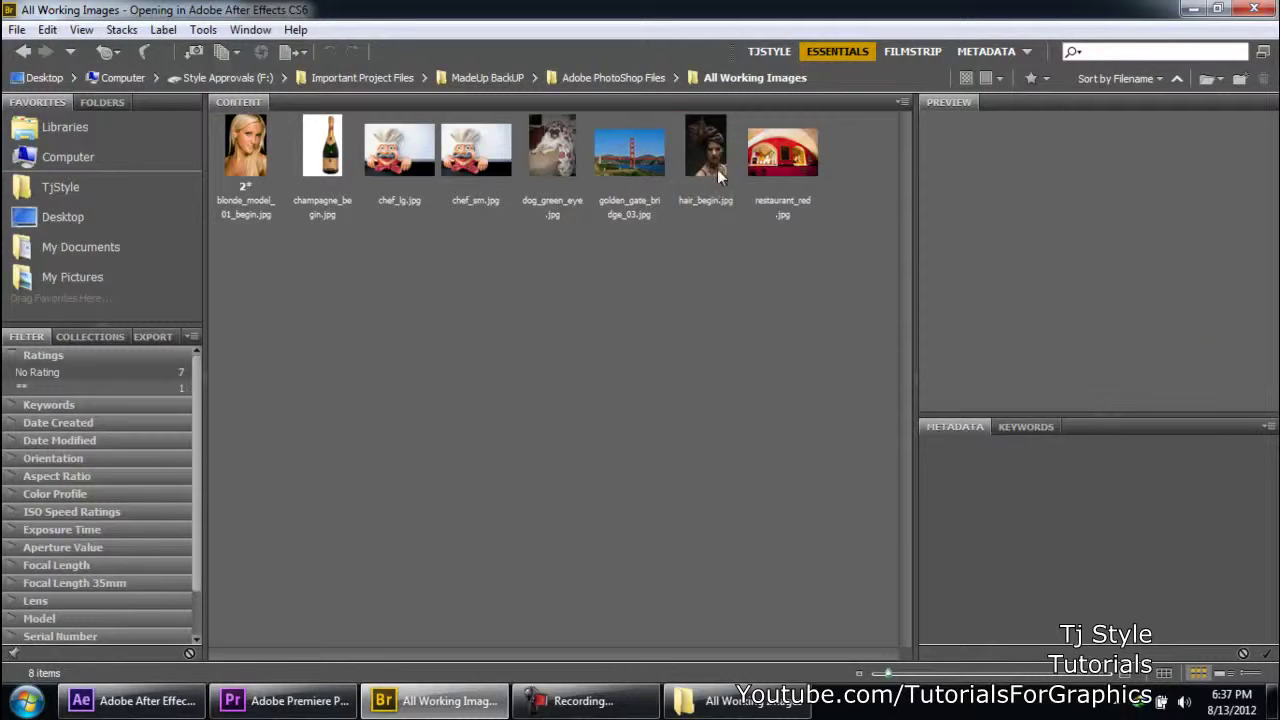
{"action": "left_click", "coordinate": [720, 177]}
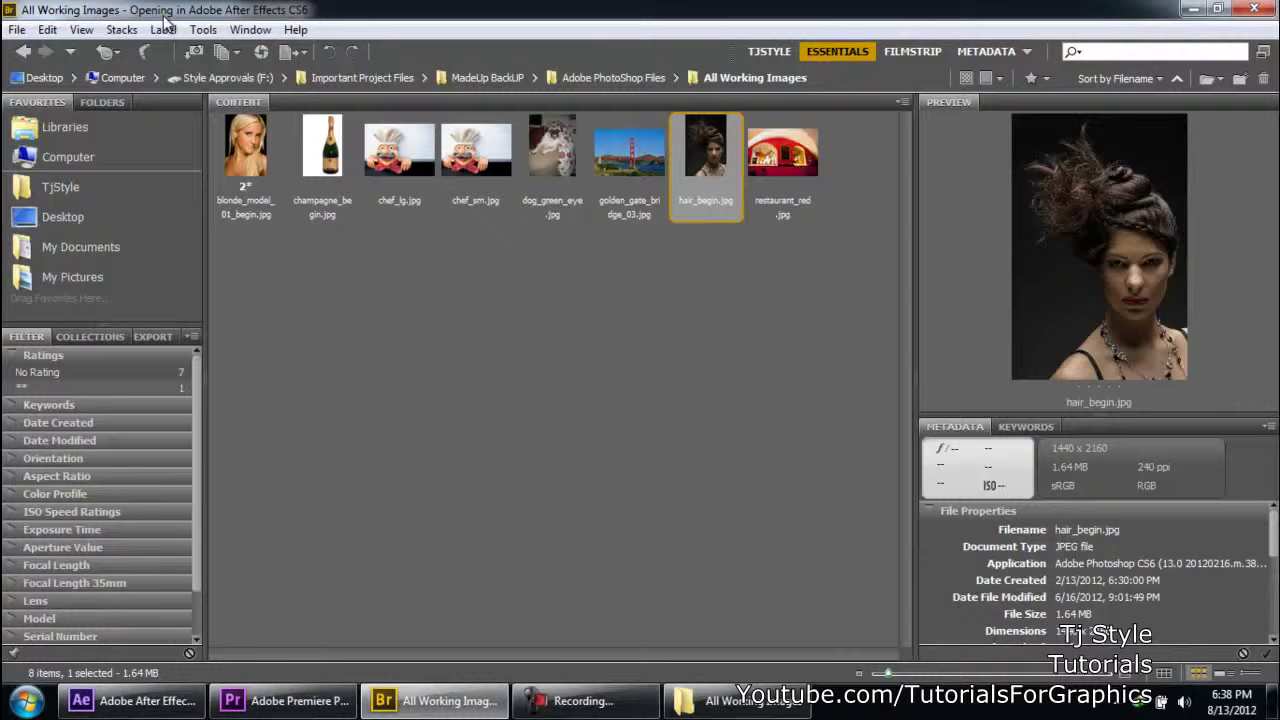
{"action": "key", "text": "super"}
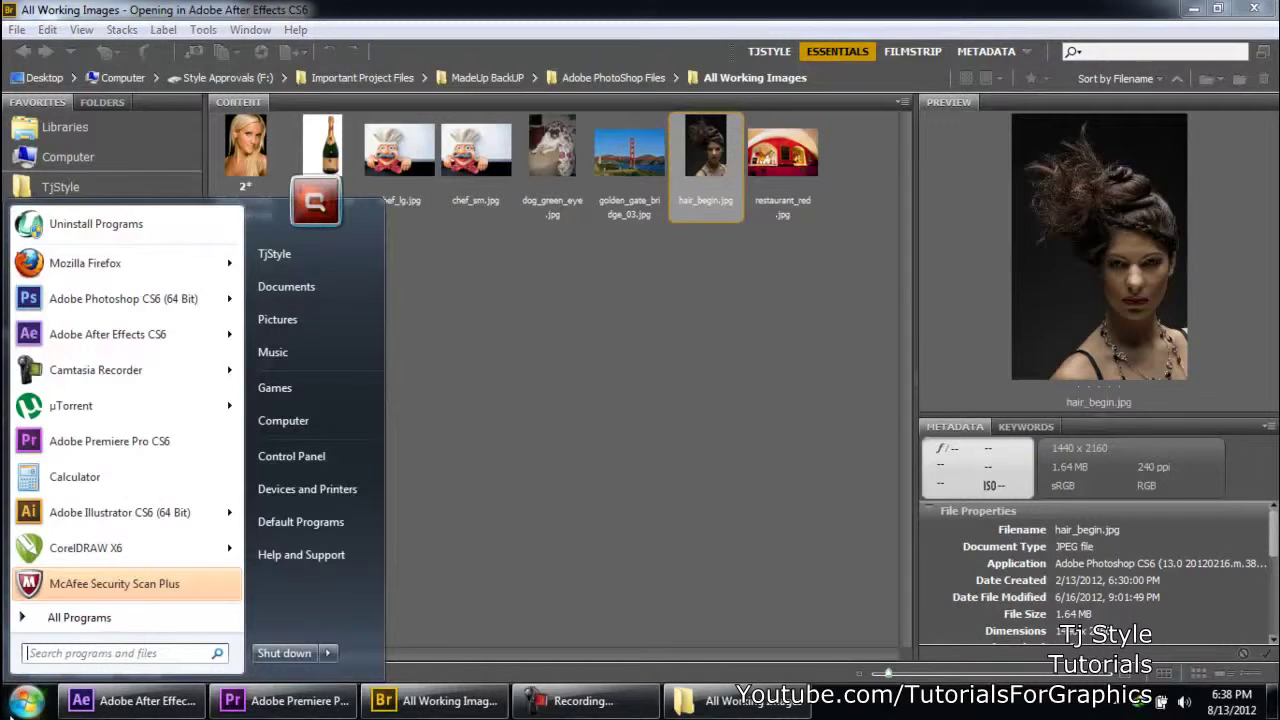
{"action": "left_click", "coordinate": [620, 456]}
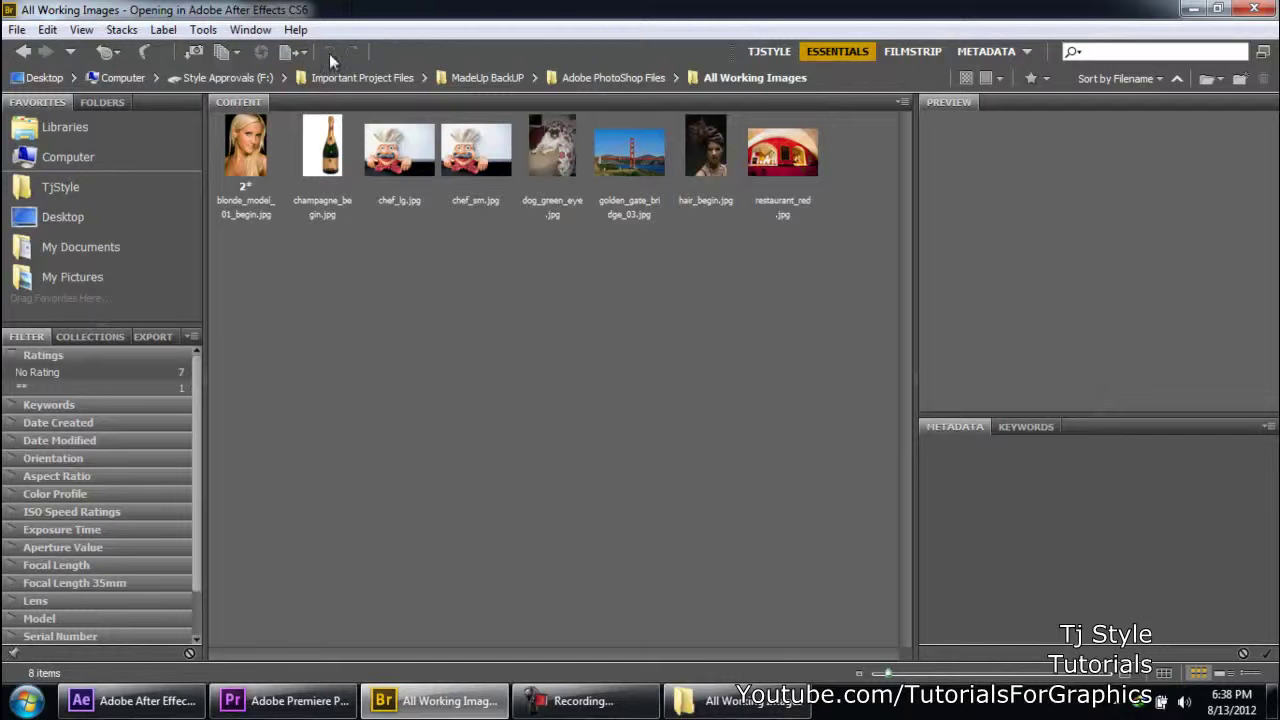
{"action": "left_click", "coordinate": [600, 704]}
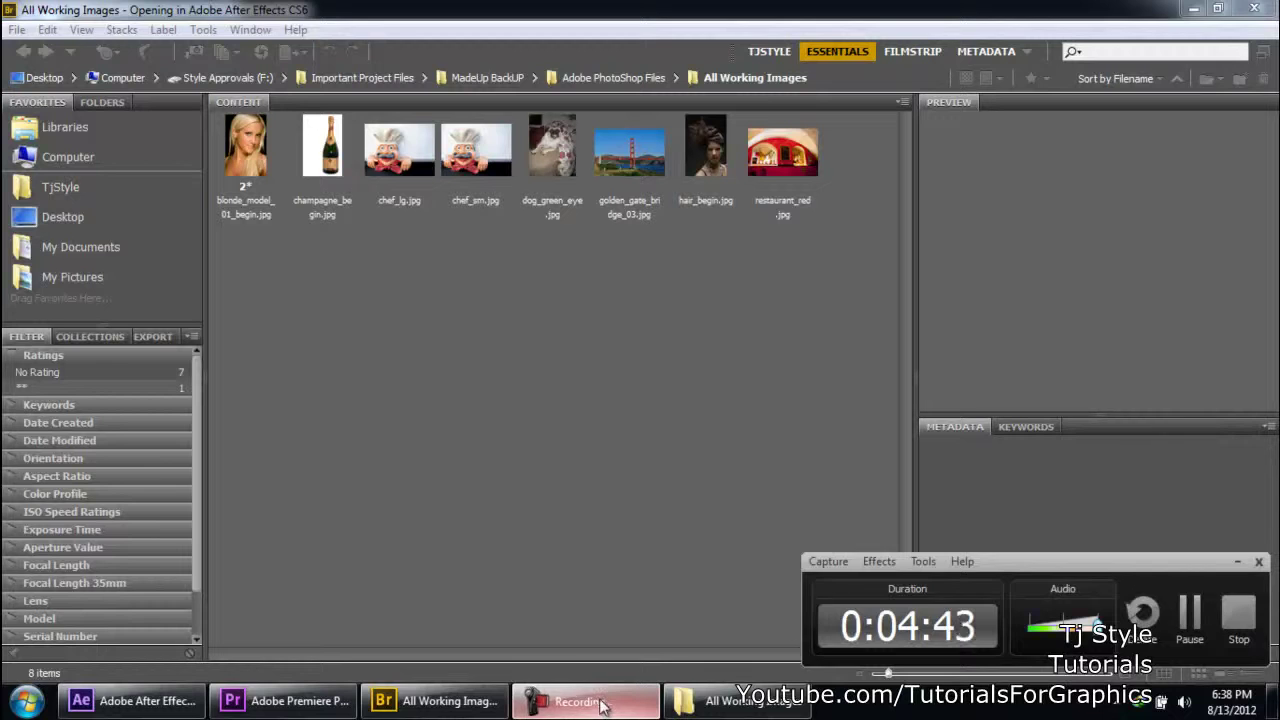
{"action": "left_click", "coordinate": [603, 704]}
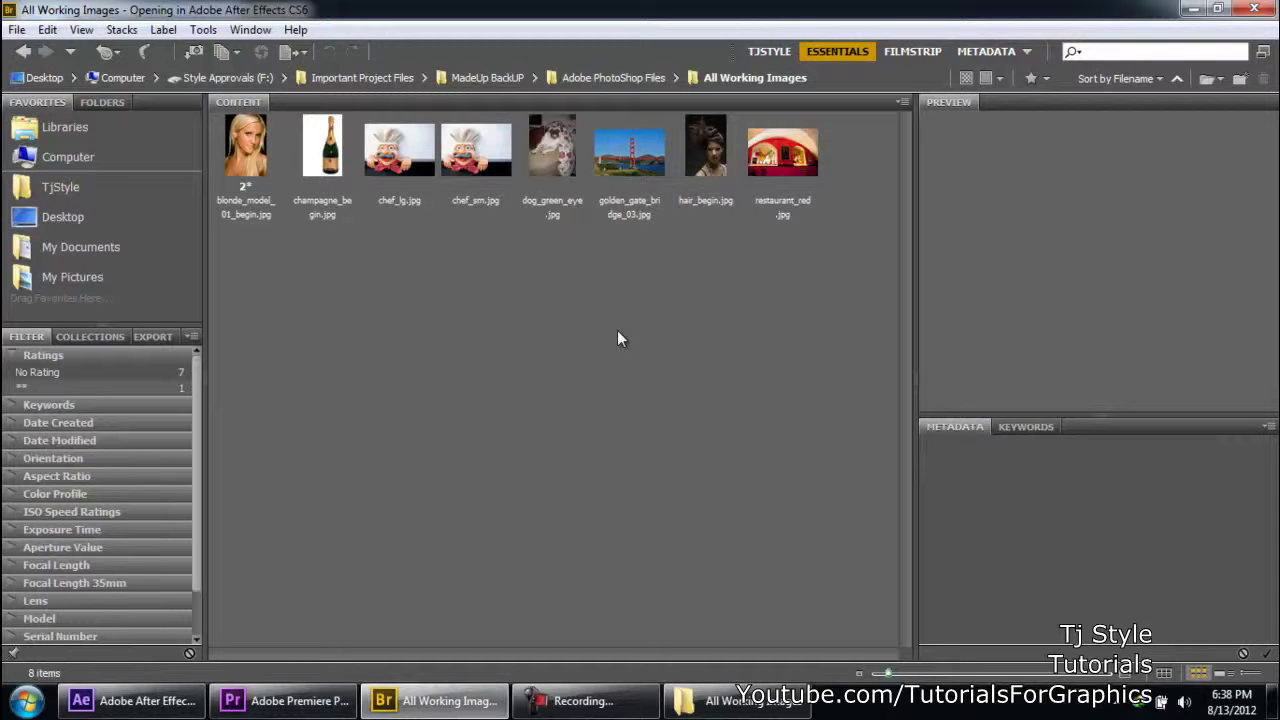
{"action": "left_click", "coordinate": [648, 708]}
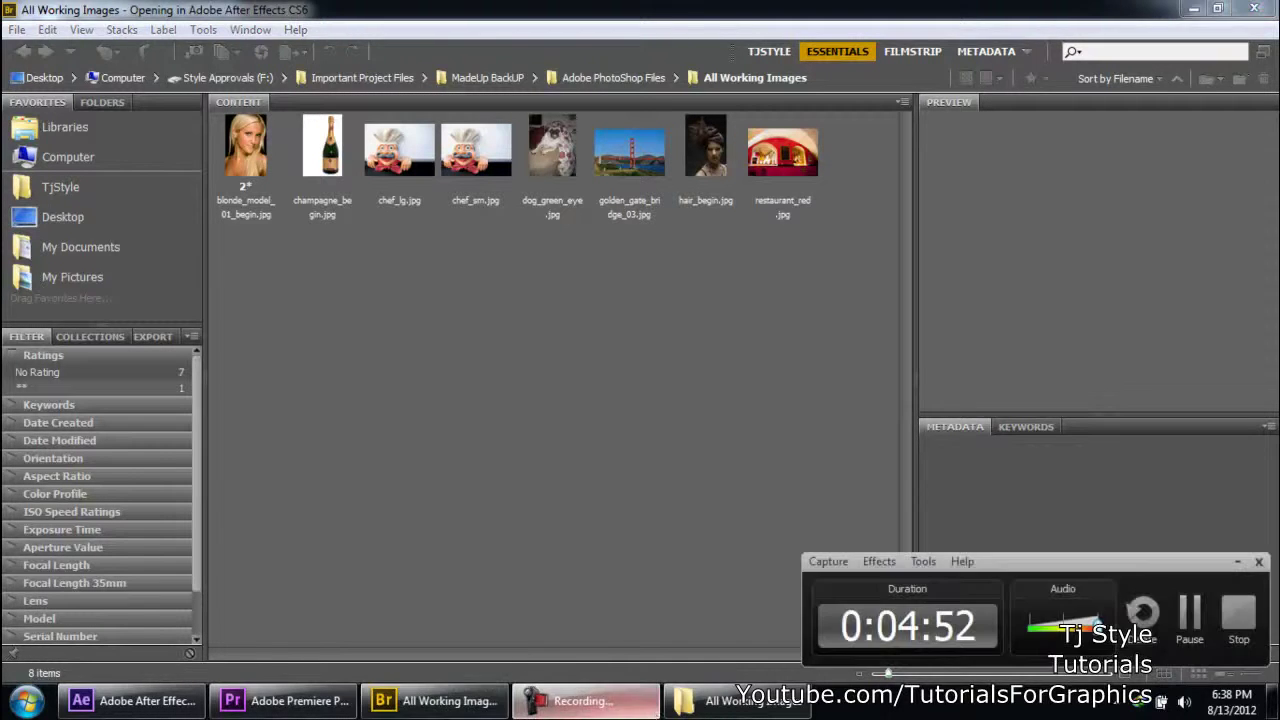
{"action": "left_click", "coordinate": [648, 708]}
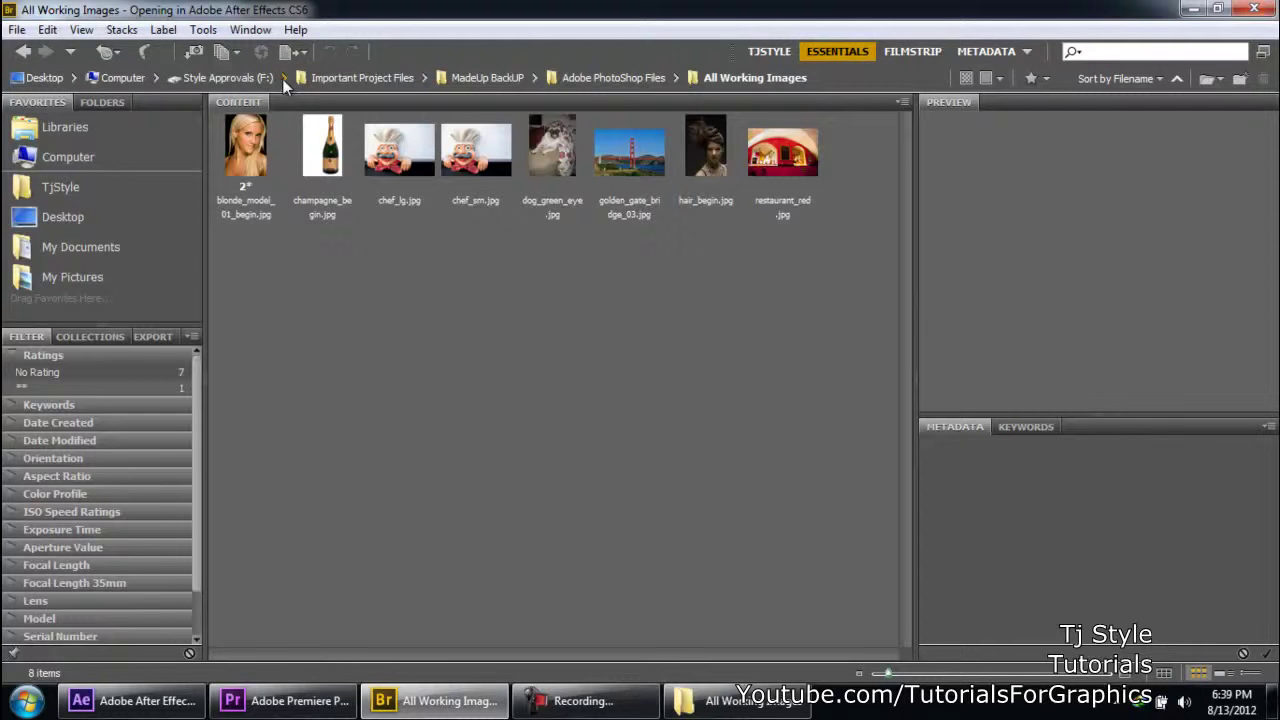
Go to the Desktop location and make the Favorites area taller, comparing it with the Folders view.
{"action": "left_click", "coordinate": [44, 78]}
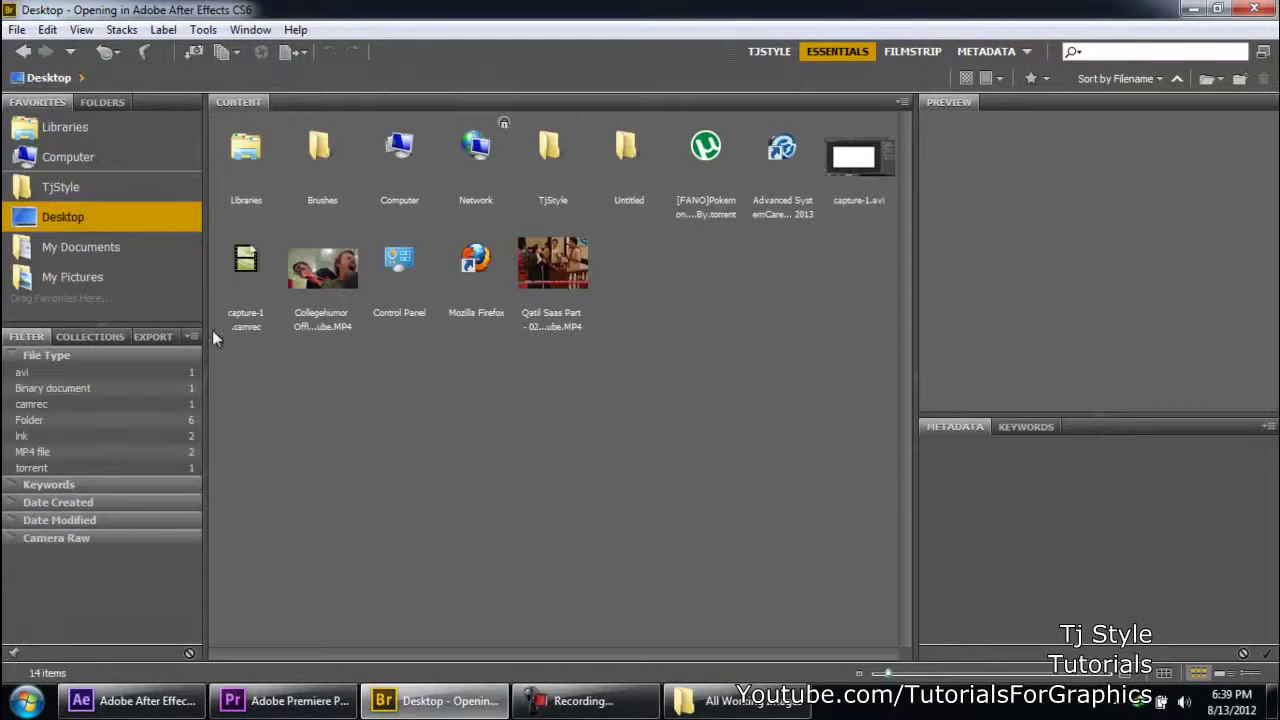
{"action": "left_click_drag", "start_coordinate": [93, 327], "coordinate": [97, 381]}
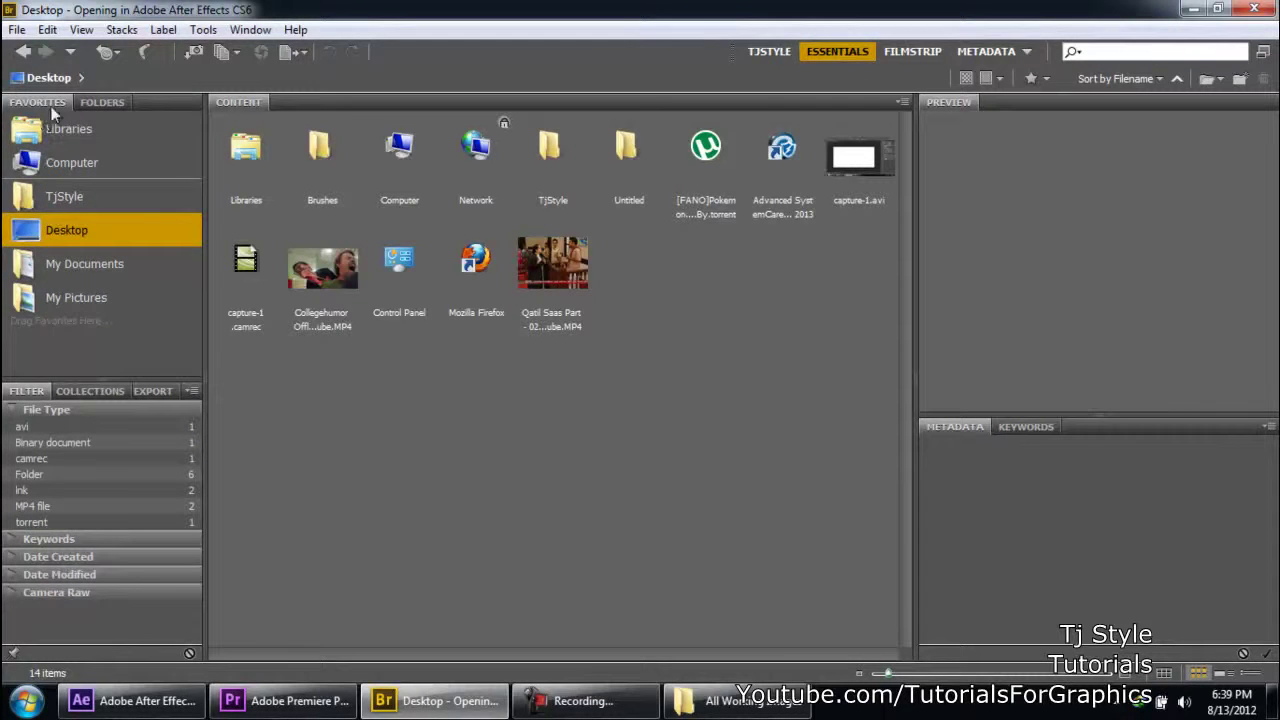
{"action": "left_click", "coordinate": [102, 104]}
{"action": "left_click", "coordinate": [40, 104]}
{"action": "left_click", "coordinate": [102, 104]}
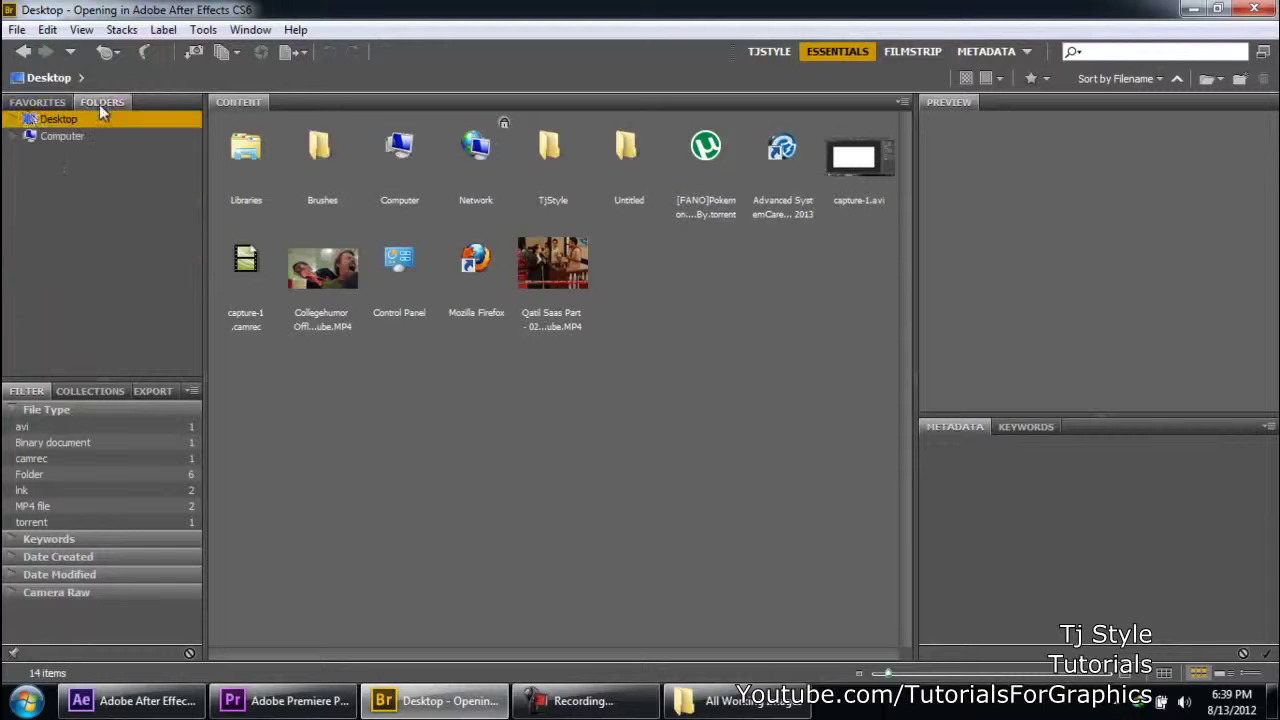
{"action": "left_click", "coordinate": [38, 104]}
{"action": "left_click", "coordinate": [102, 104]}
{"action": "left_click", "coordinate": [50, 102]}
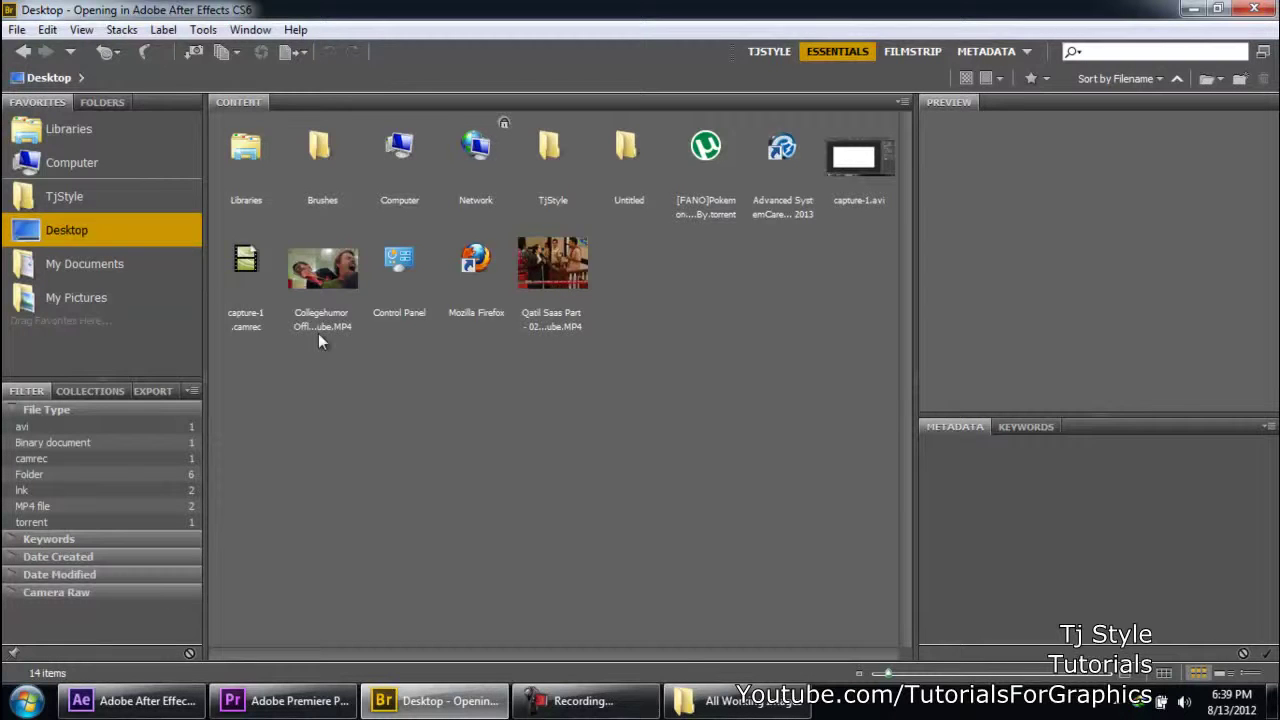
Browse from Computer to Local Disk (D:), Software Files, Adobe PhotoShop Files, Tj Style, and the Images Without BG folder.
{"action": "double_click", "coordinate": [417, 152]}
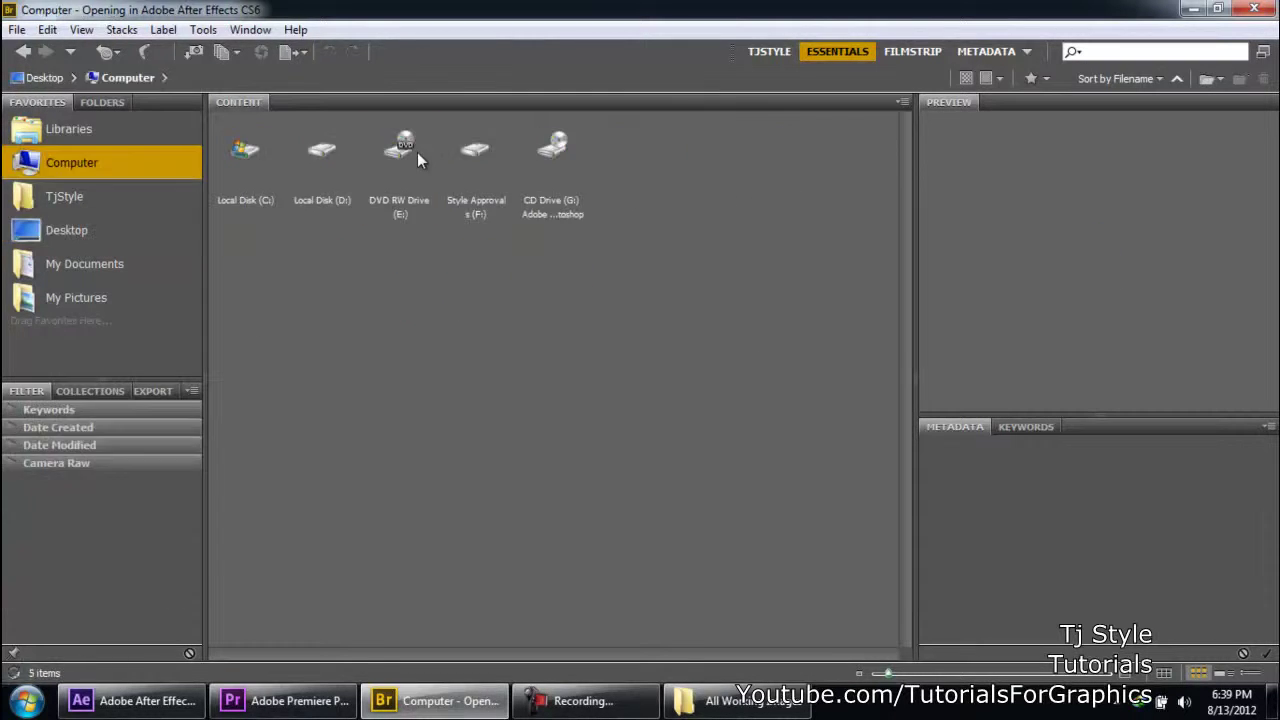
{"action": "double_click", "coordinate": [344, 180]}
{"action": "double_click", "coordinate": [465, 160]}
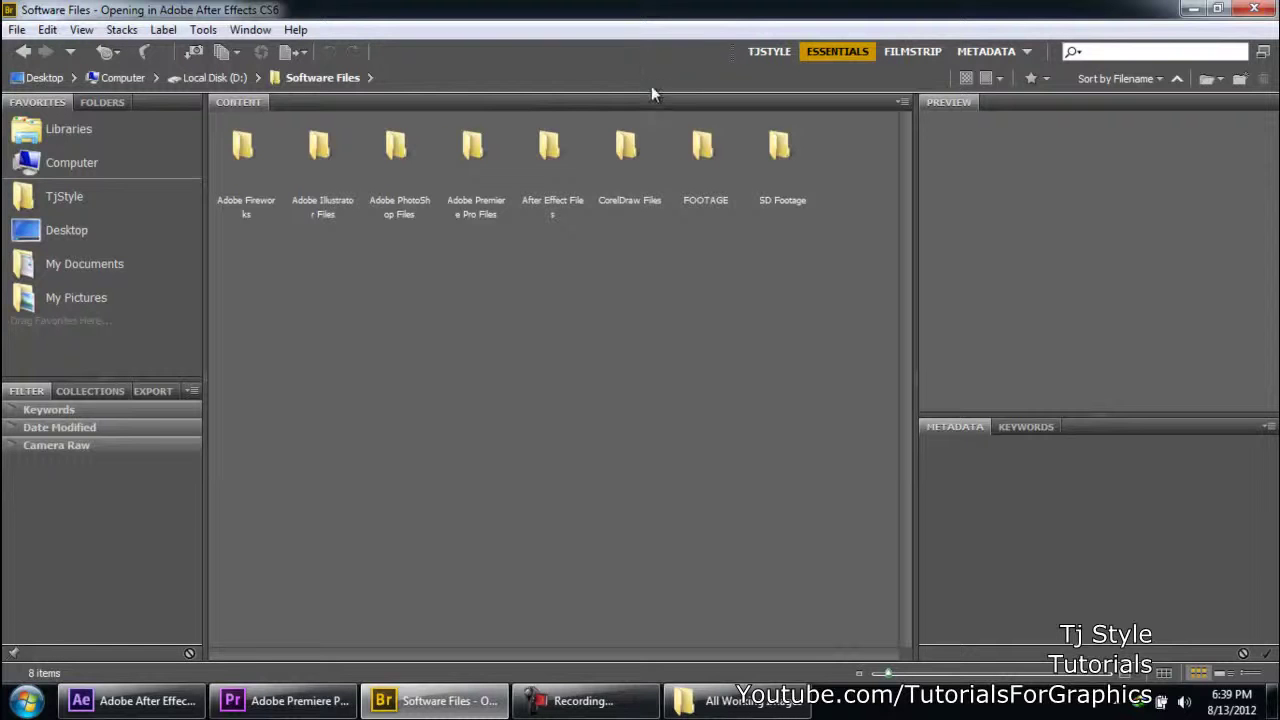
{"action": "double_click", "coordinate": [415, 148]}
{"action": "double_click", "coordinate": [396, 148]}
{"action": "double_click", "coordinate": [406, 162]}
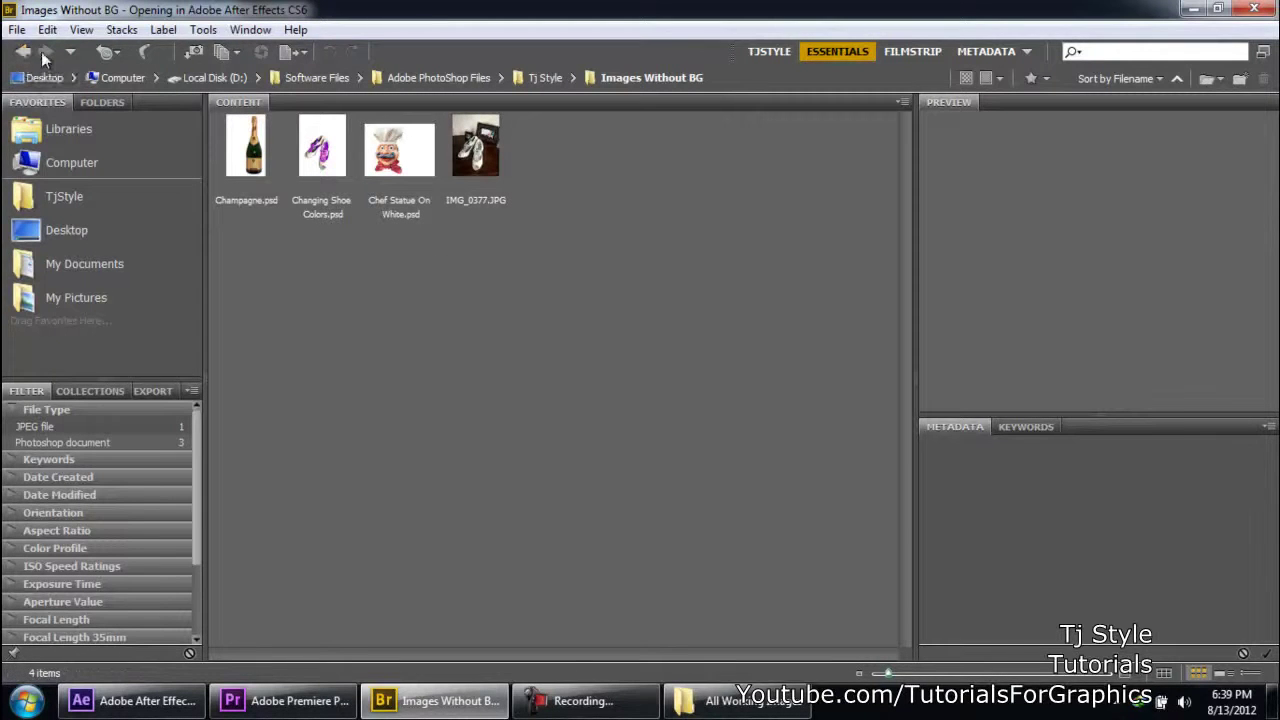
Go back up to the Adobe PhotoShop Files folder and open its All Working Images folder.
{"action": "left_click", "coordinate": [416, 79]}
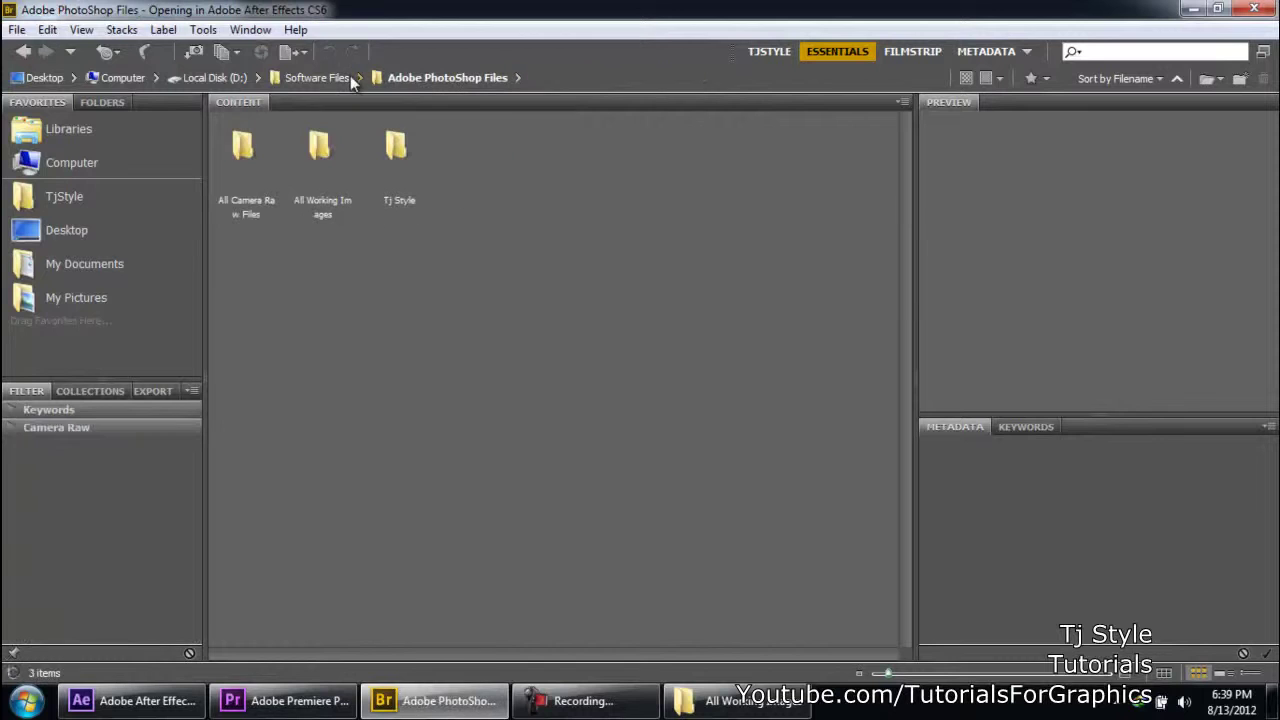
{"action": "left_click", "coordinate": [585, 701]}
{"action": "left_click", "coordinate": [783, 304]}
{"action": "double_click", "coordinate": [319, 150]}
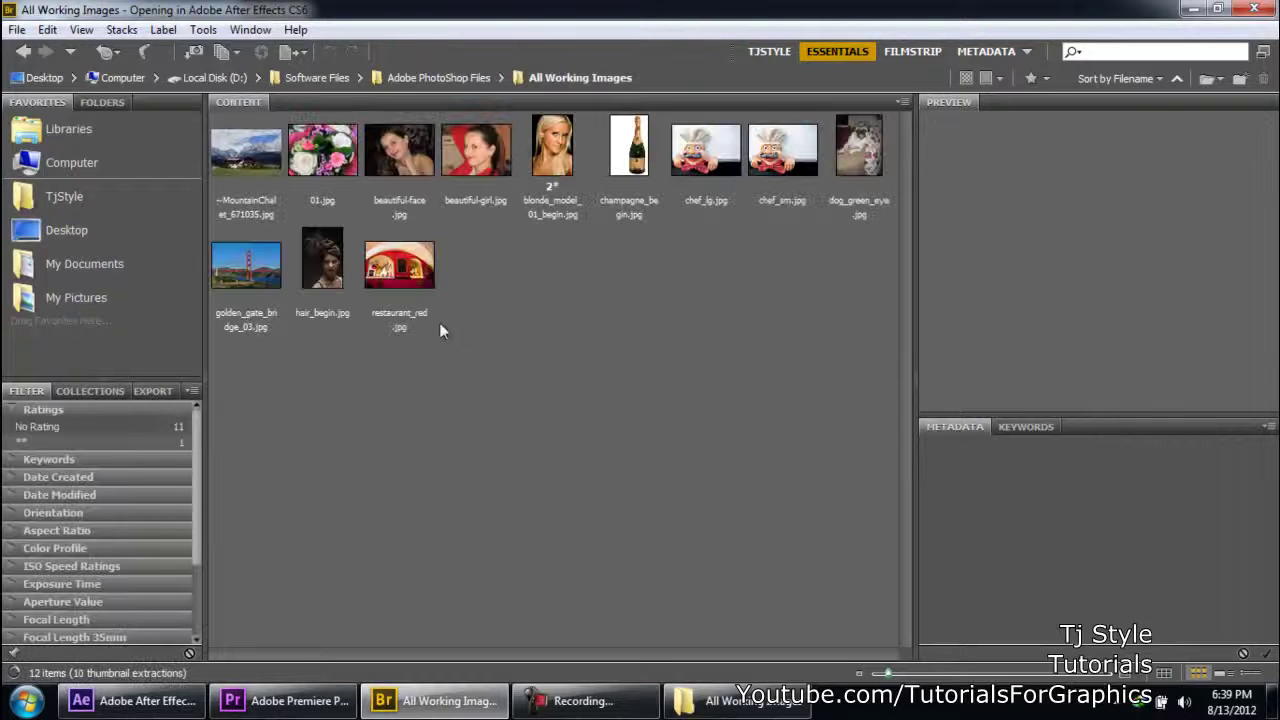
{"action": "left_click", "coordinate": [575, 700]}
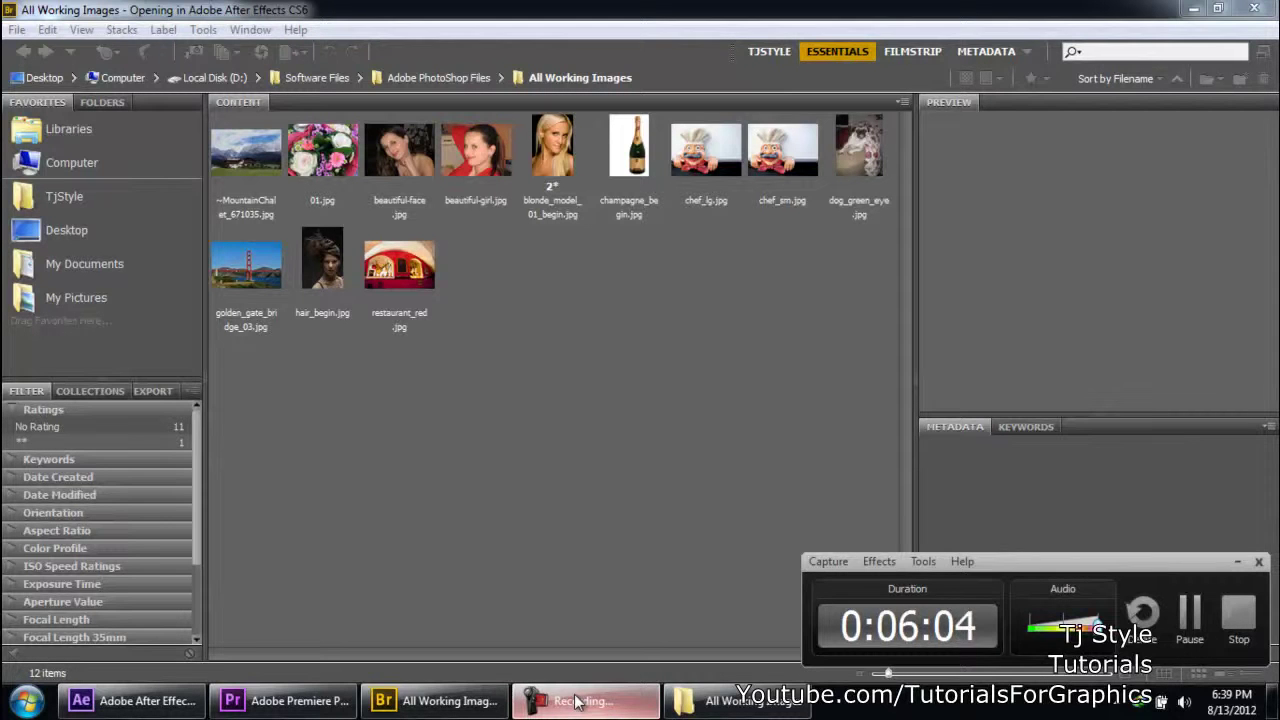
{"action": "left_click", "coordinate": [575, 700]}
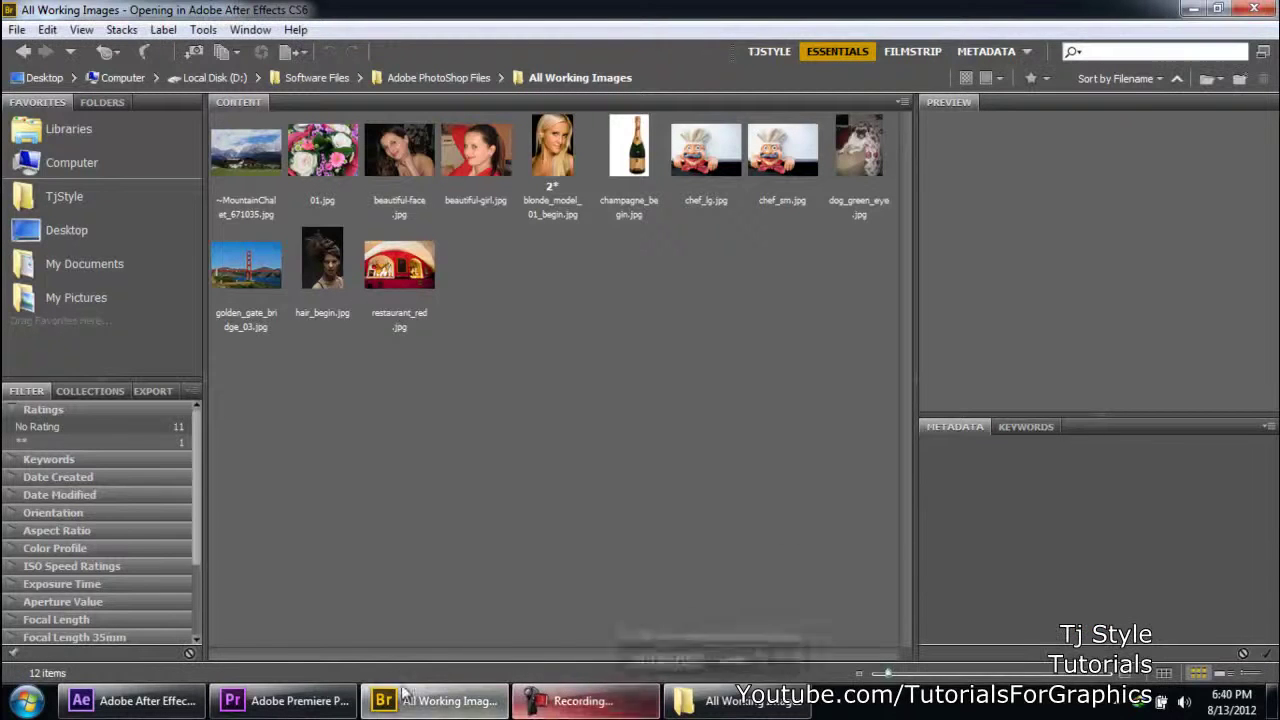
Switch to Premiere Pro, look at its Browse in Adobe Bridge command, and return to Bridge.
{"action": "left_click", "coordinate": [350, 692]}
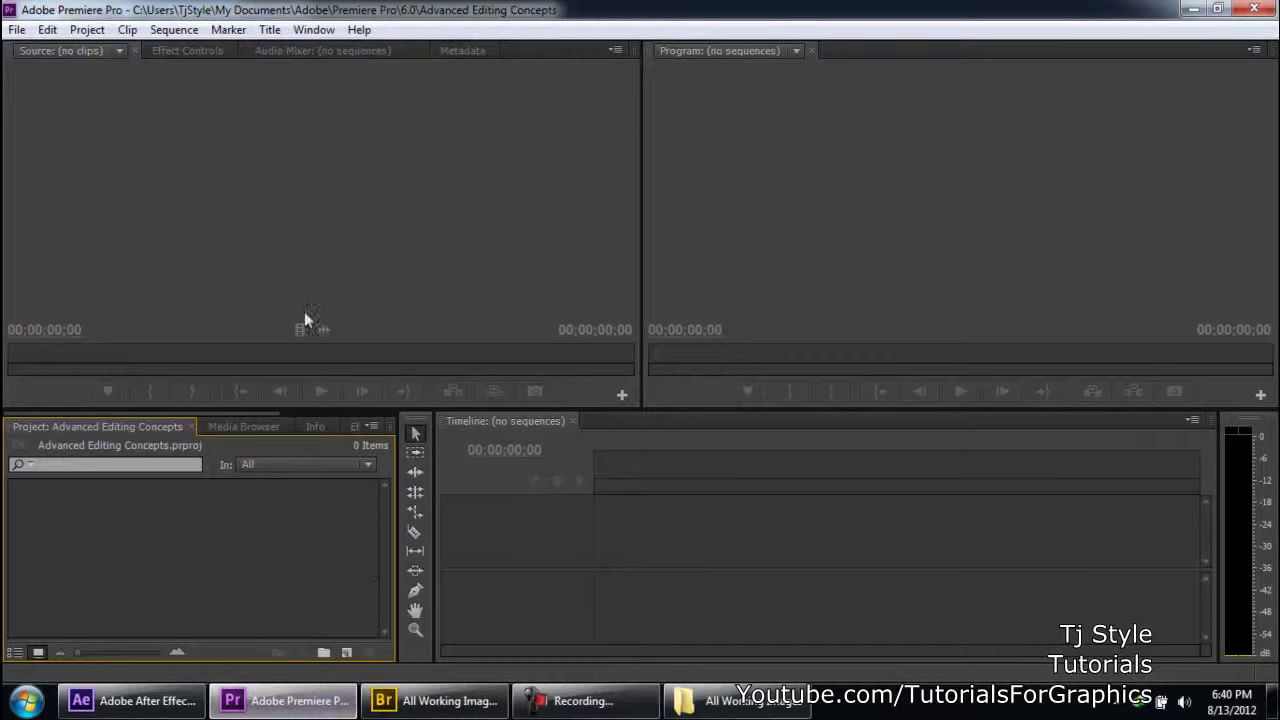
{"action": "left_click", "coordinate": [17, 29]}
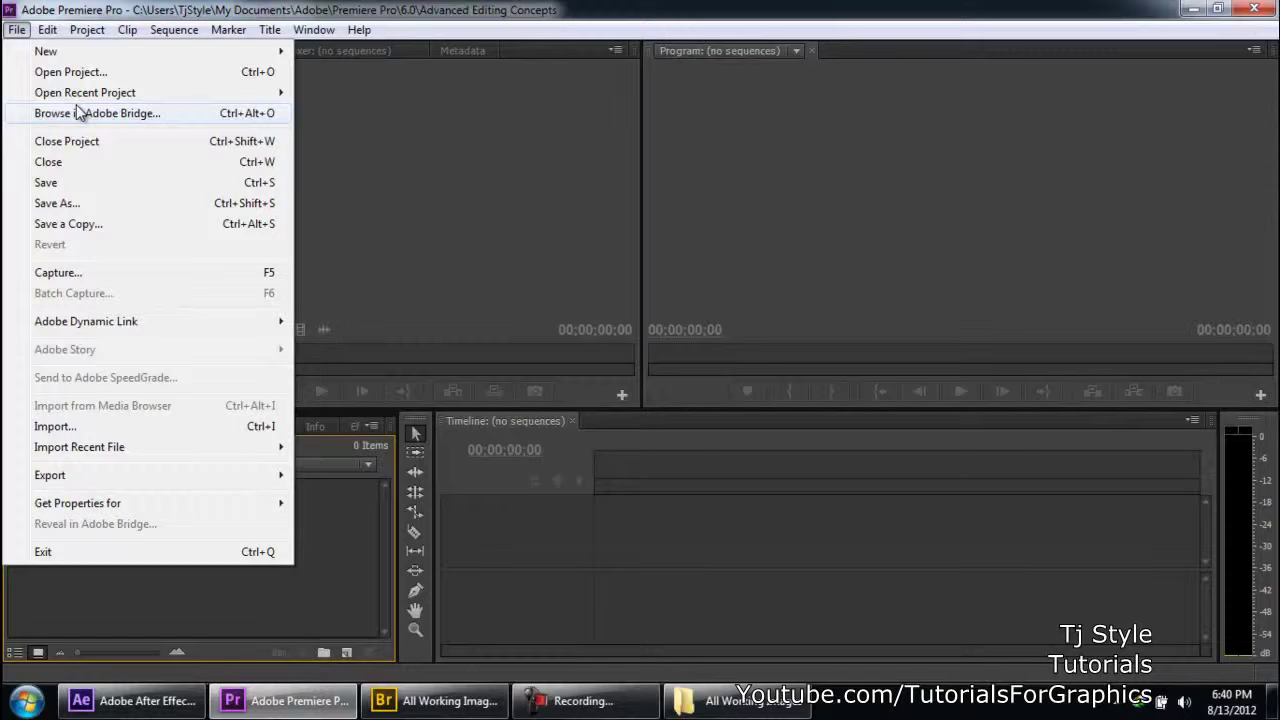
{"action": "left_click", "coordinate": [435, 700]}
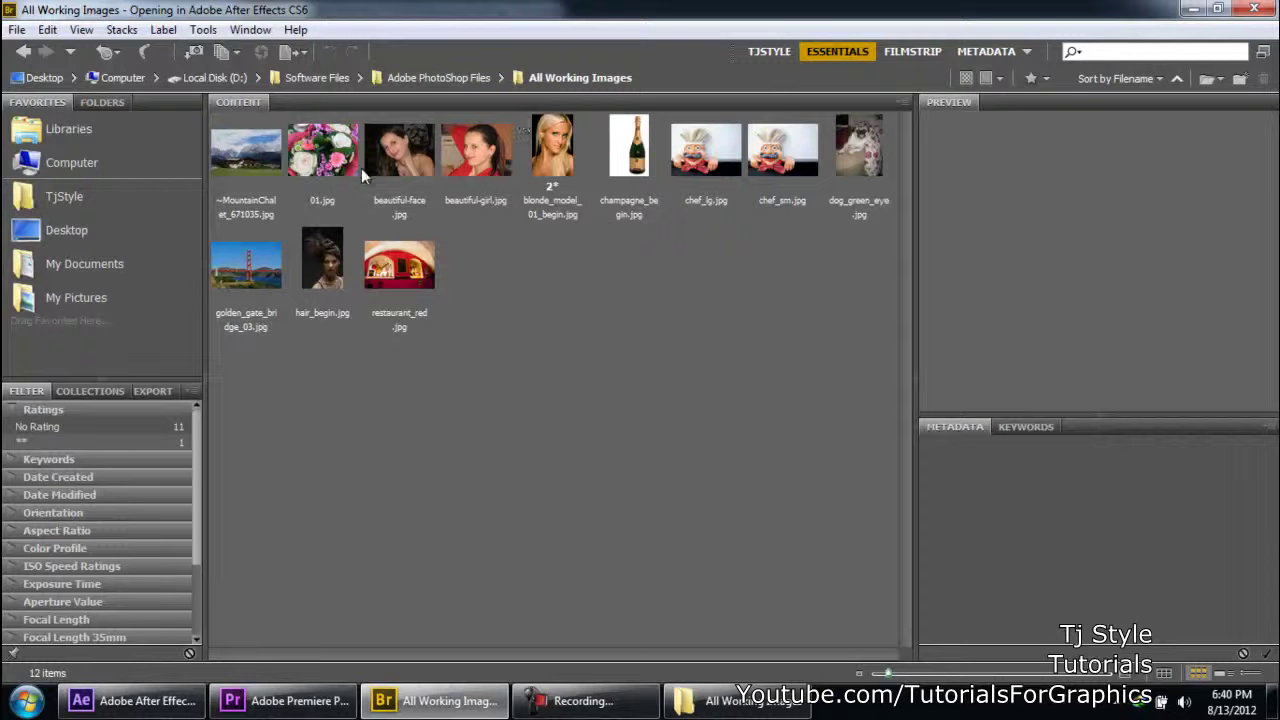
Look through the images in All Working Images at enlarged and reduced thumbnail sizes, leaving the thumbnails enlarged.
{"action": "left_click", "coordinate": [600, 710]}
{"action": "left_click", "coordinate": [603, 710]}
{"action": "left_click_drag", "start_coordinate": [886, 677], "coordinate": [938, 677]}
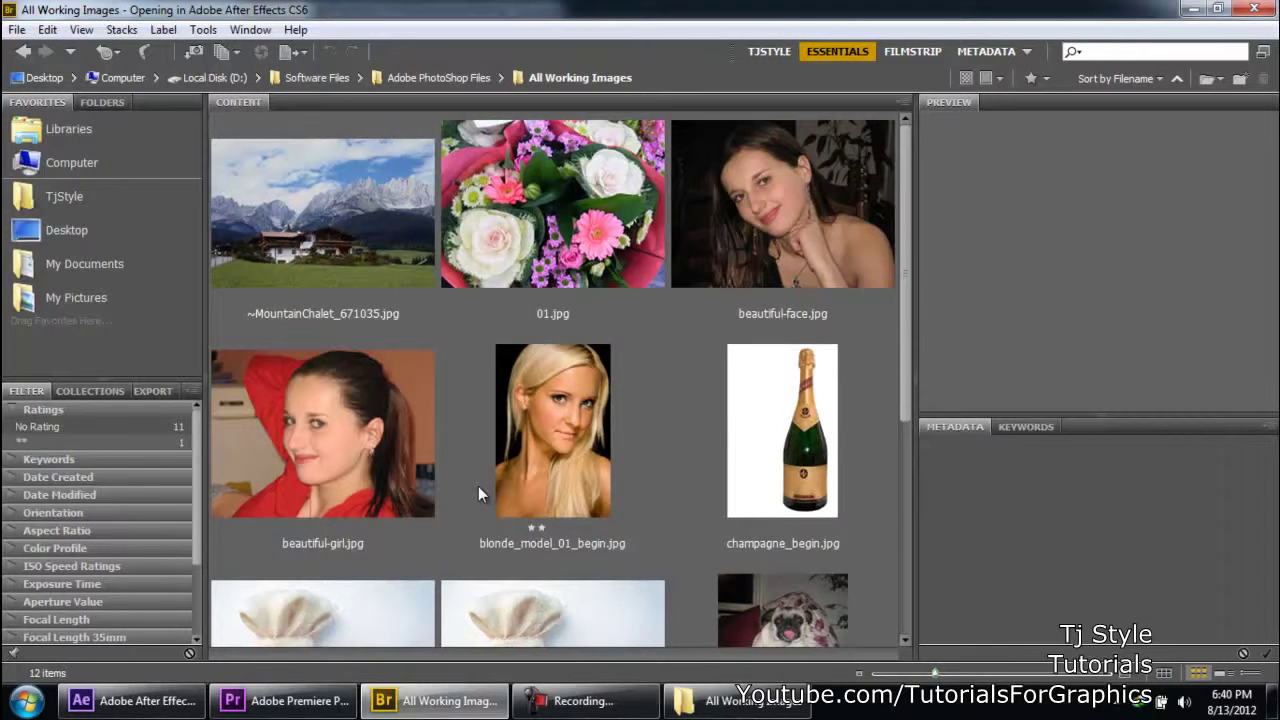
{"action": "scroll", "coordinate": [478, 487], "scroll_direction": "down", "scroll_amount": 3}
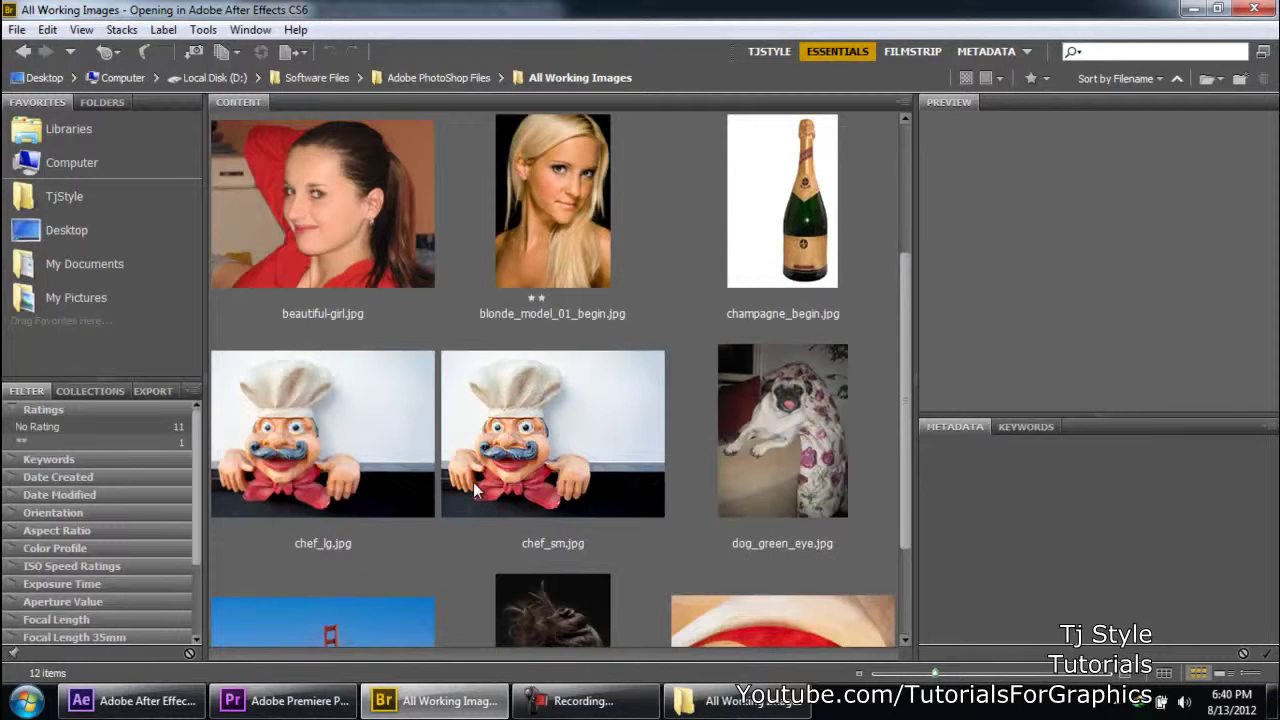
{"action": "scroll", "coordinate": [475, 487], "scroll_direction": "down", "scroll_amount": 2}
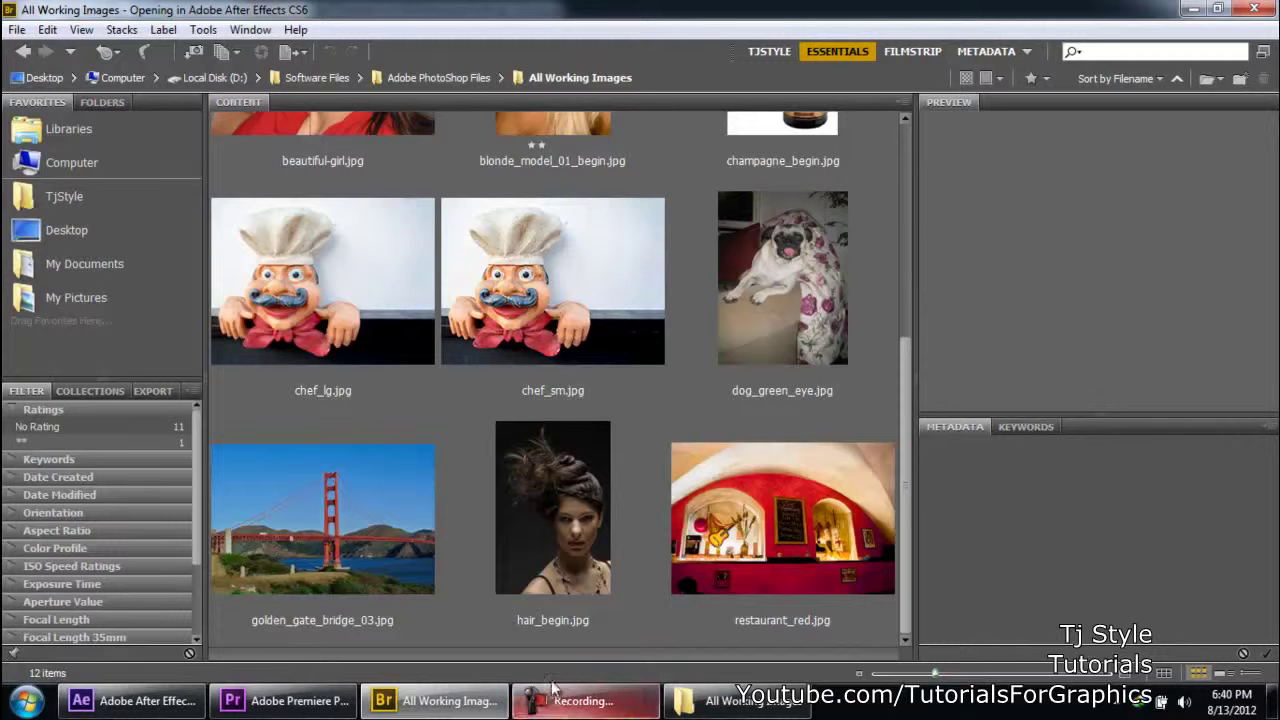
{"action": "left_click_drag", "start_coordinate": [925, 678], "coordinate": [908, 677]}
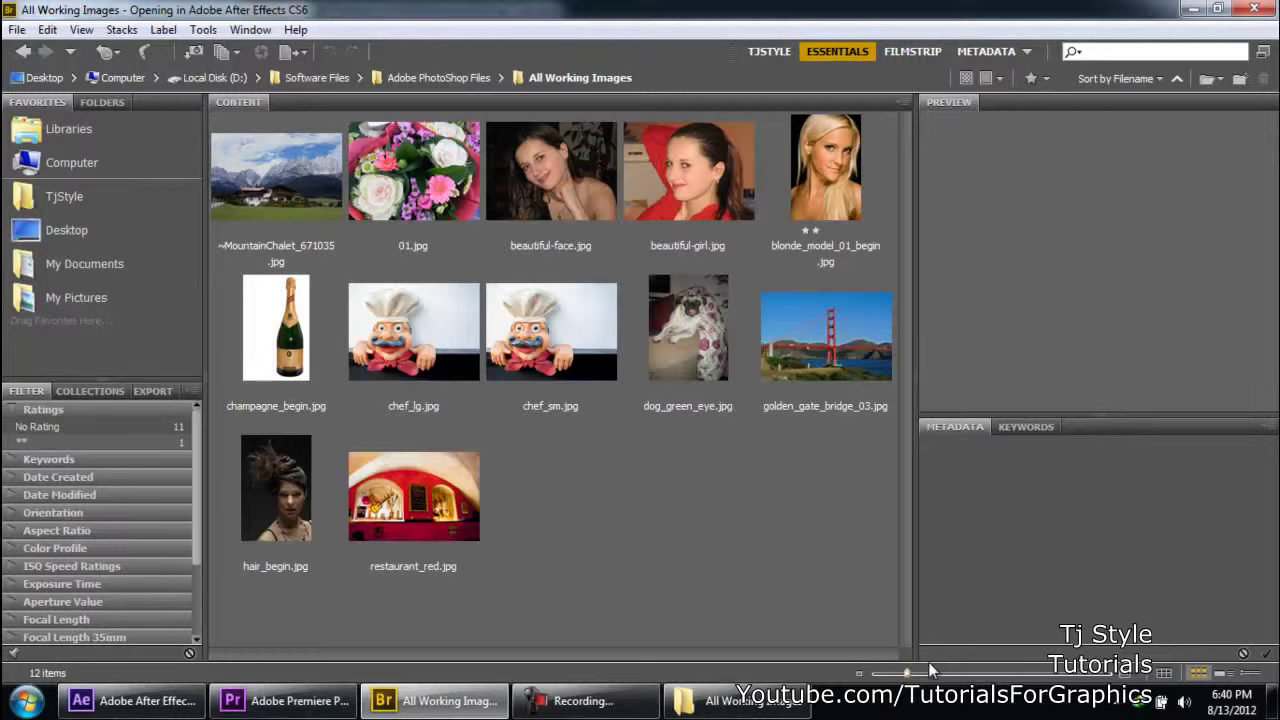
{"action": "left_click_drag", "start_coordinate": [908, 677], "coordinate": [955, 678]}
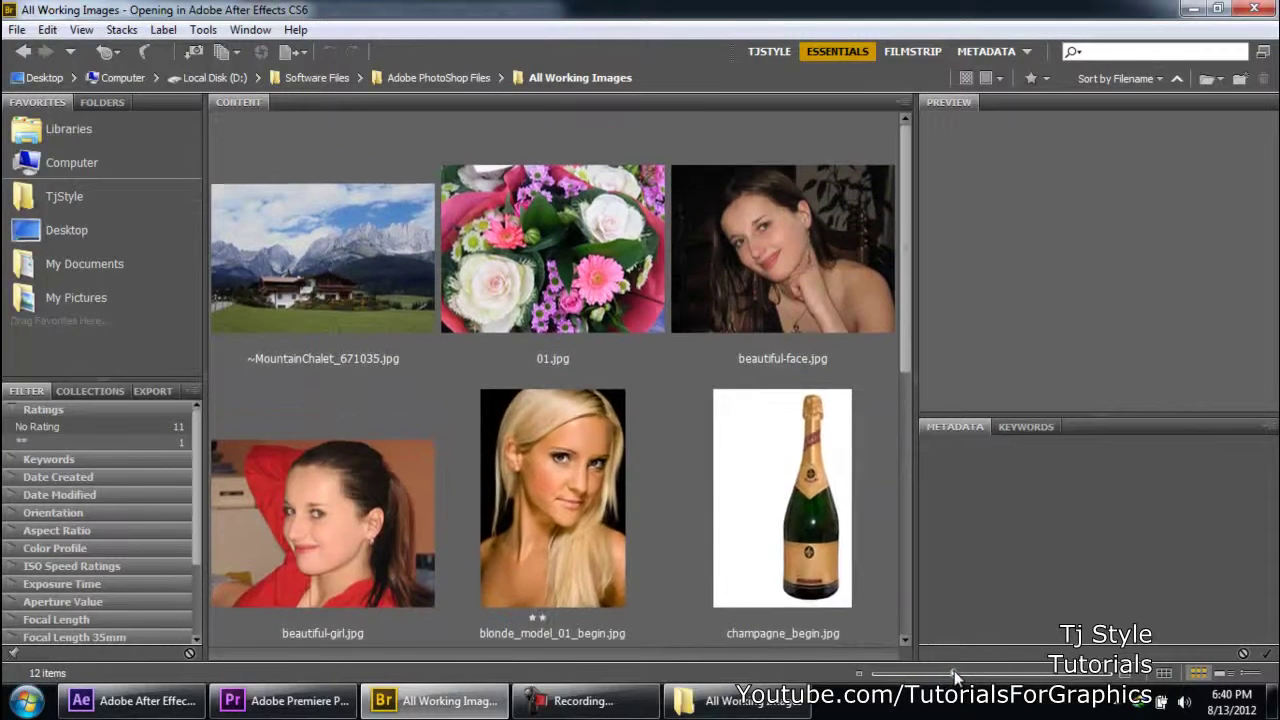
Preview the image 01.jpg and its file properties.
{"action": "left_click", "coordinate": [565, 272]}
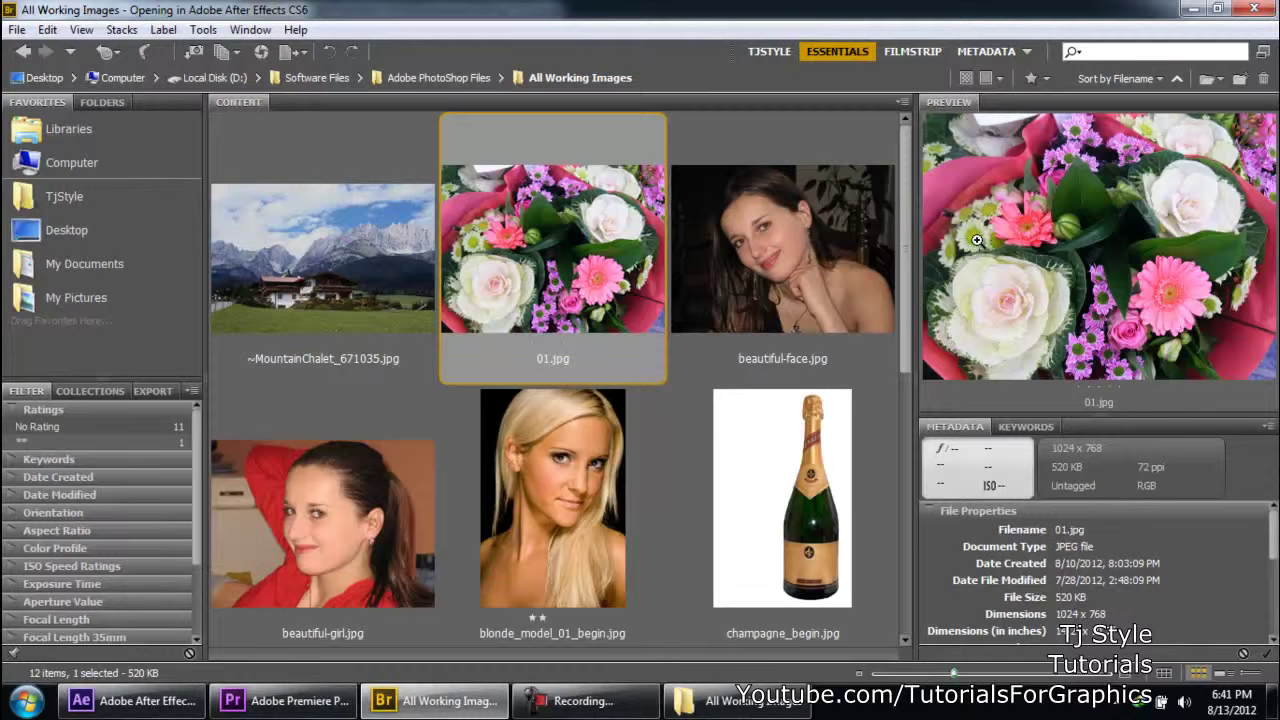
{"action": "left_click", "coordinate": [652, 706]}
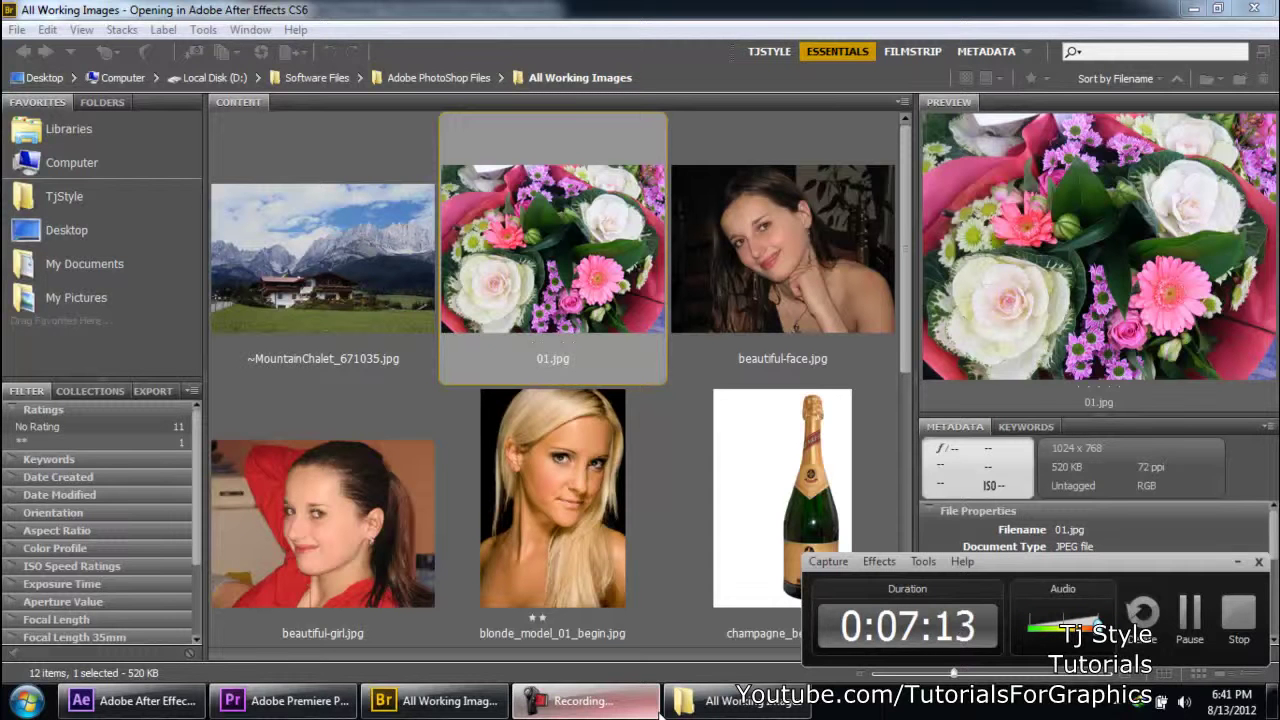
{"action": "left_click", "coordinate": [600, 703]}
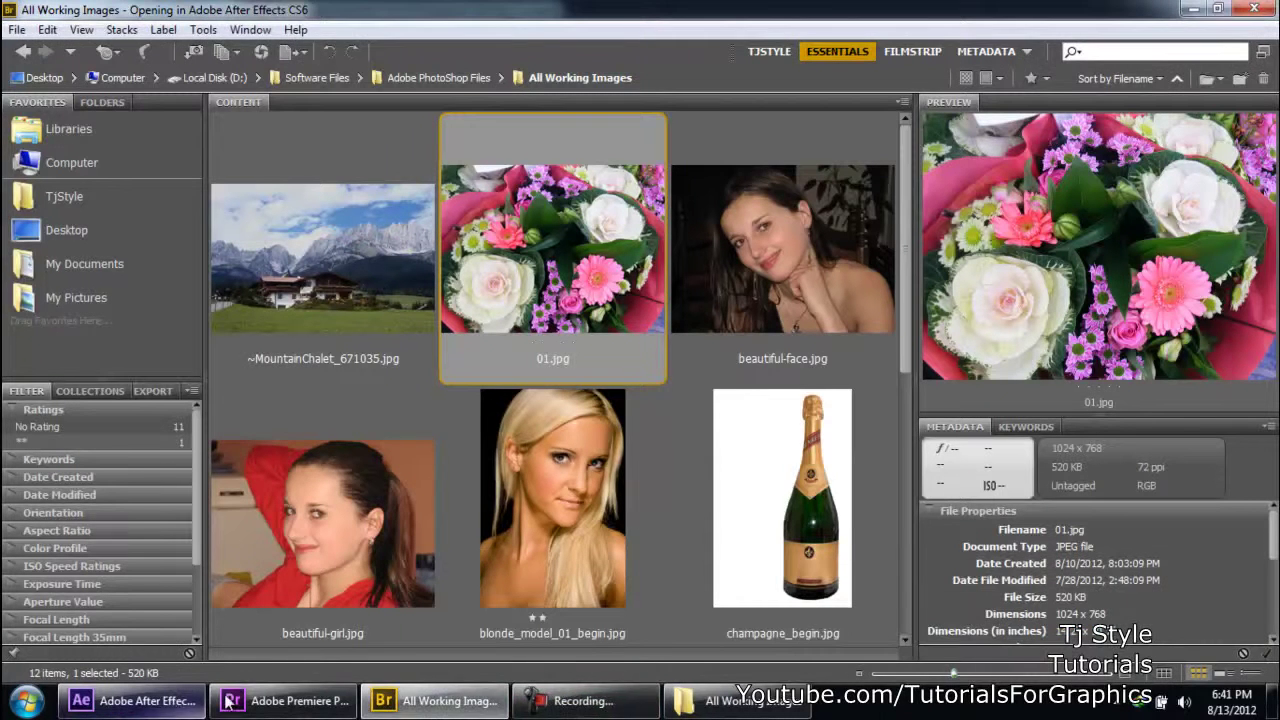
Switch to After Effects and use Browse Presets from Effects & Presets to show the Presets folder in Bridge.
{"action": "left_click", "coordinate": [168, 708]}
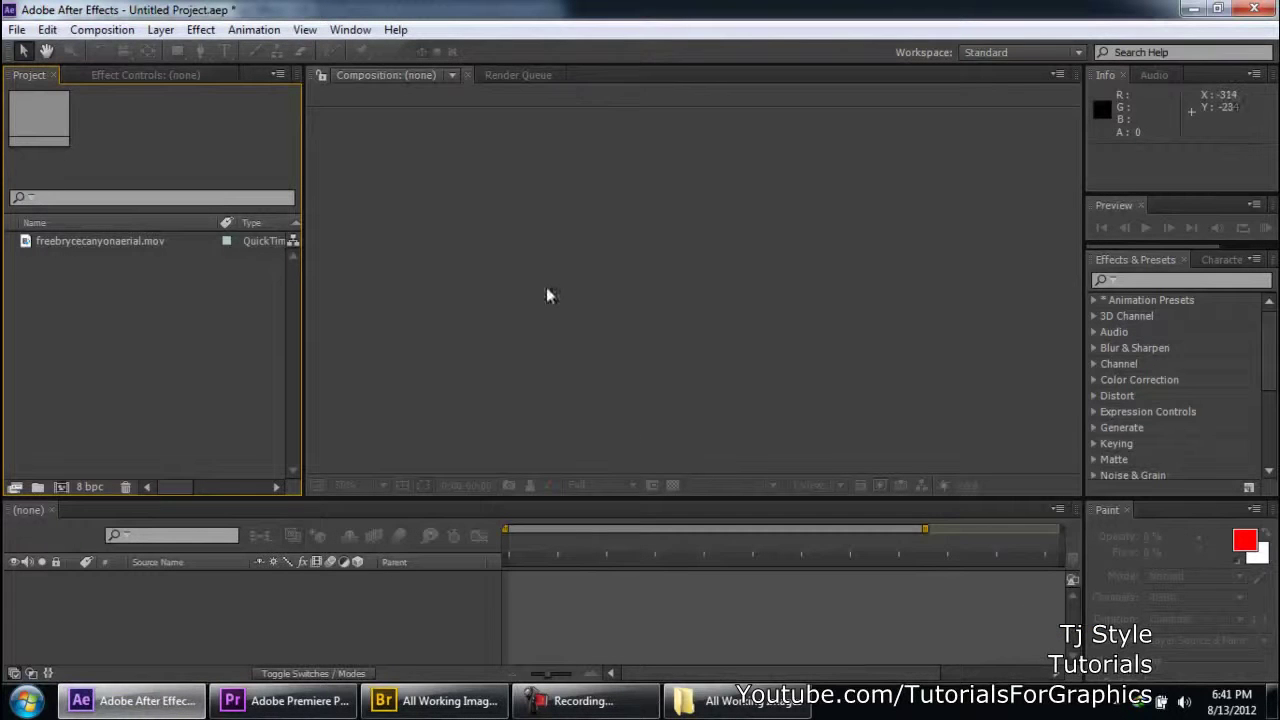
{"action": "left_click", "coordinate": [560, 701]}
{"action": "left_click", "coordinate": [1255, 260]}
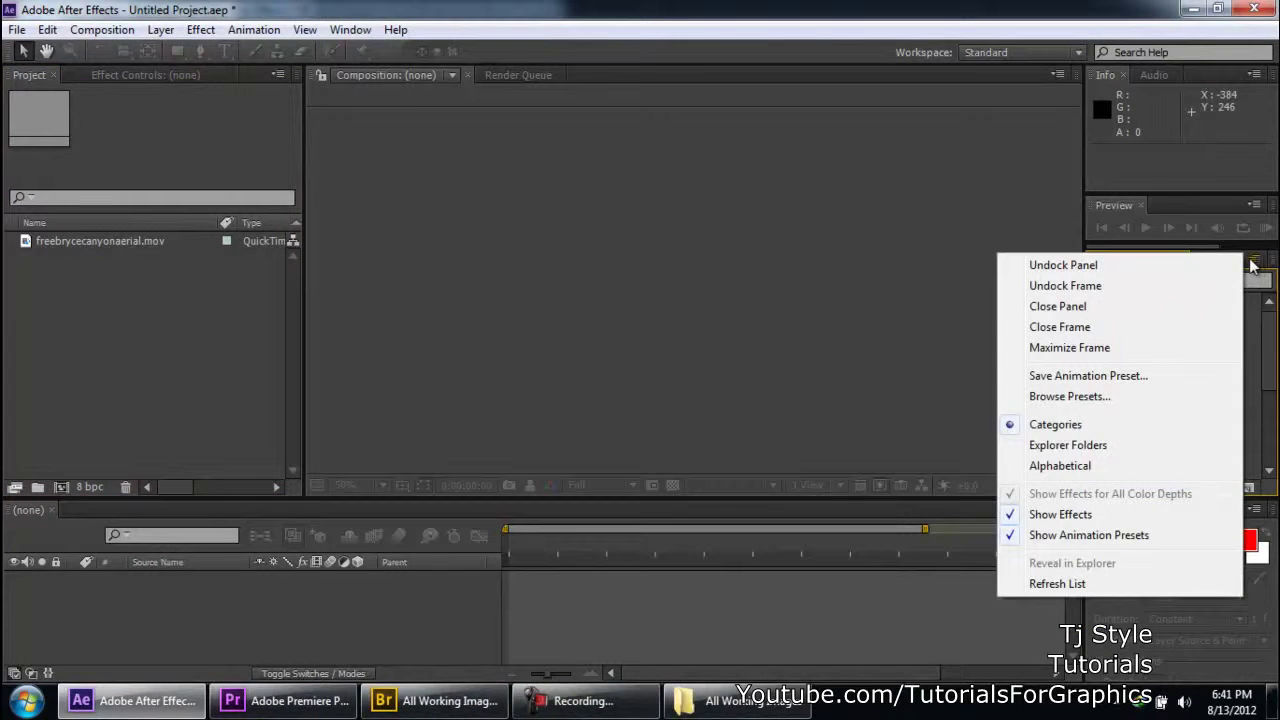
{"action": "left_click", "coordinate": [1255, 262]}
{"action": "left_click", "coordinate": [1255, 262]}
{"action": "left_click", "coordinate": [1066, 396]}
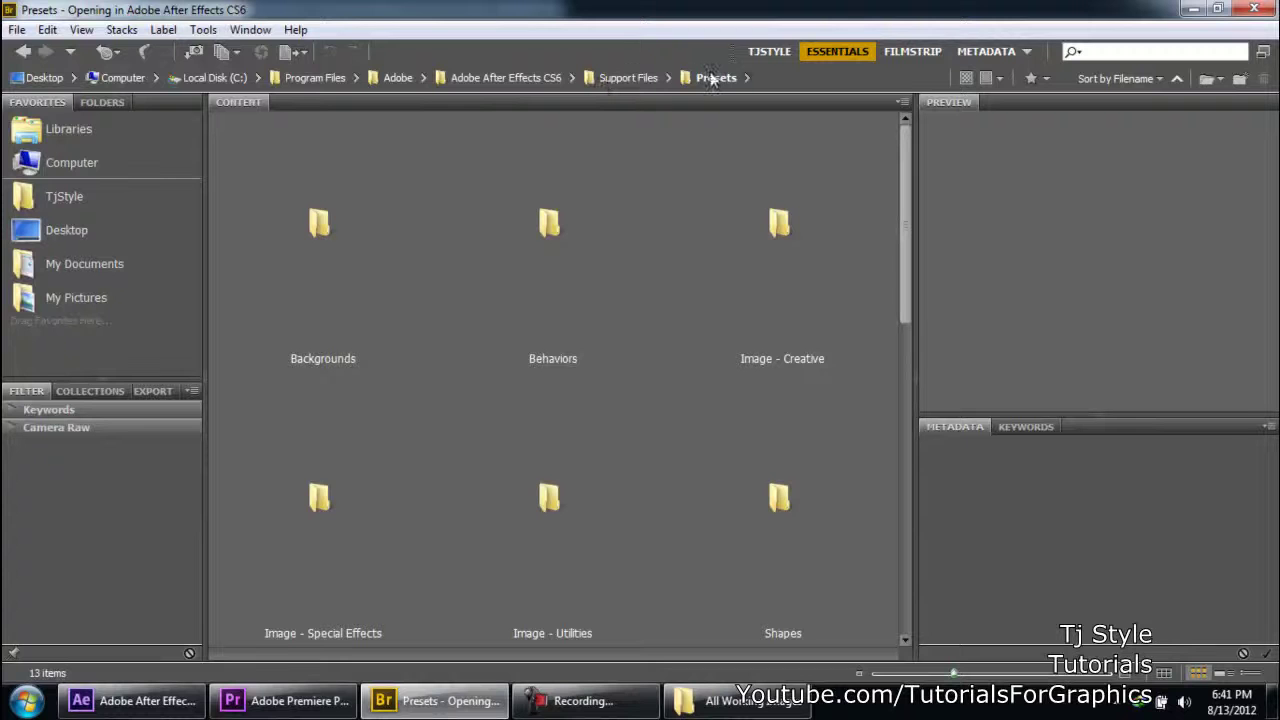
Shrink the thumbnails of the Presets folder, open its Backgrounds folder and preview Cinders.ffx.
{"action": "left_click_drag", "start_coordinate": [952, 678], "coordinate": [908, 676]}
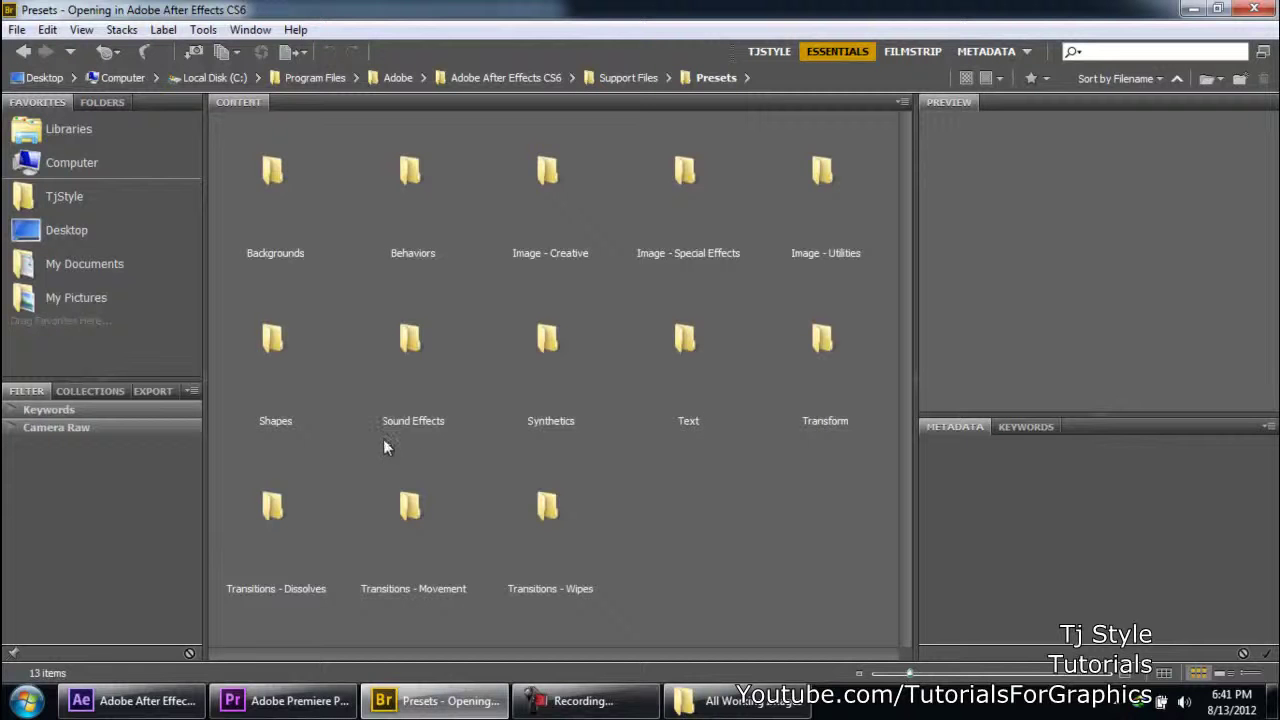
{"action": "double_click", "coordinate": [285, 205]}
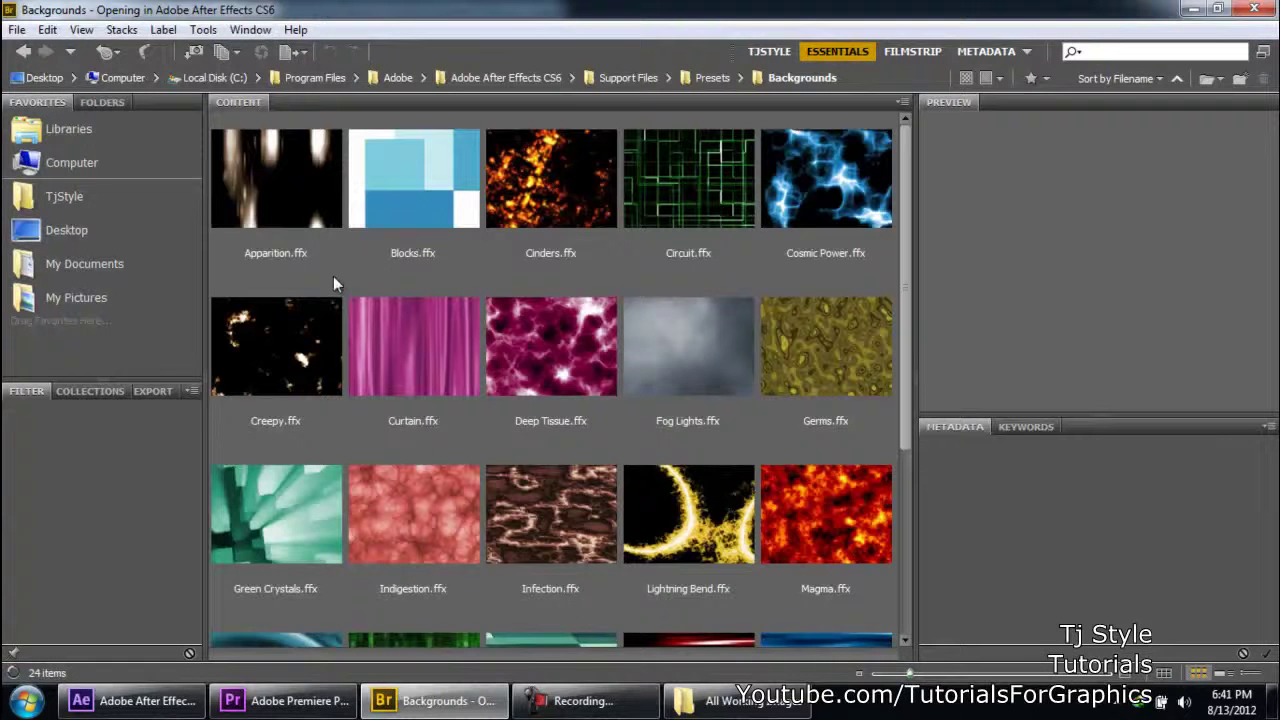
{"action": "left_click", "coordinate": [499, 214]}
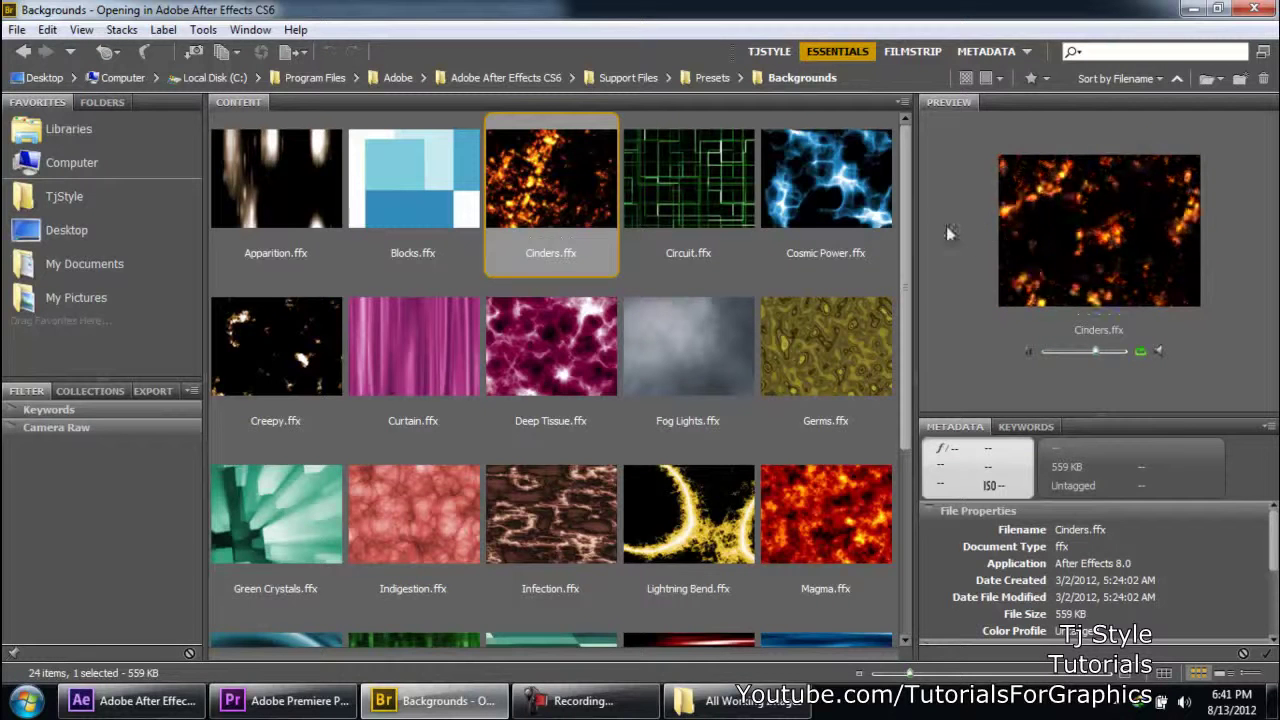
{"action": "left_click", "coordinate": [290, 700]}
{"action": "left_click", "coordinate": [597, 690]}
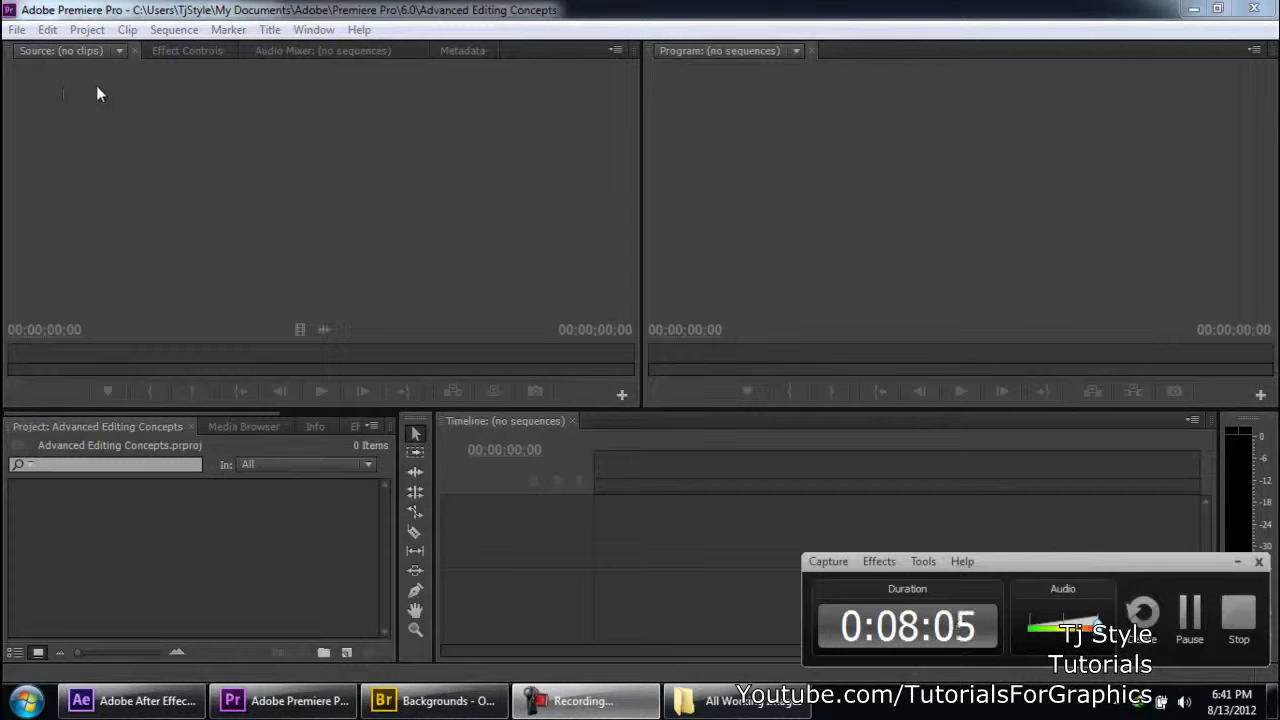
{"action": "left_click", "coordinate": [435, 700]}
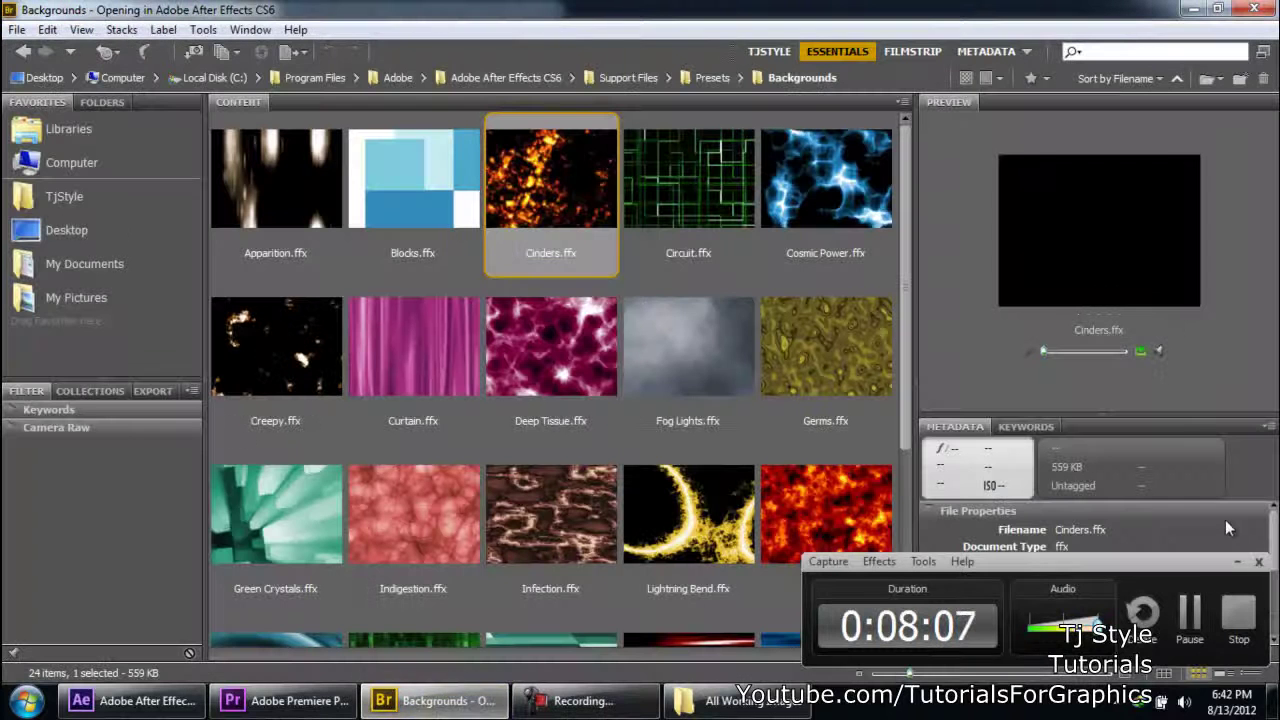
Create an After Effects composition from freebrycecanyonaerial.mov and apply the Fog Lights.ffx preset from Bridge to its layer.
{"action": "left_click", "coordinate": [683, 393]}
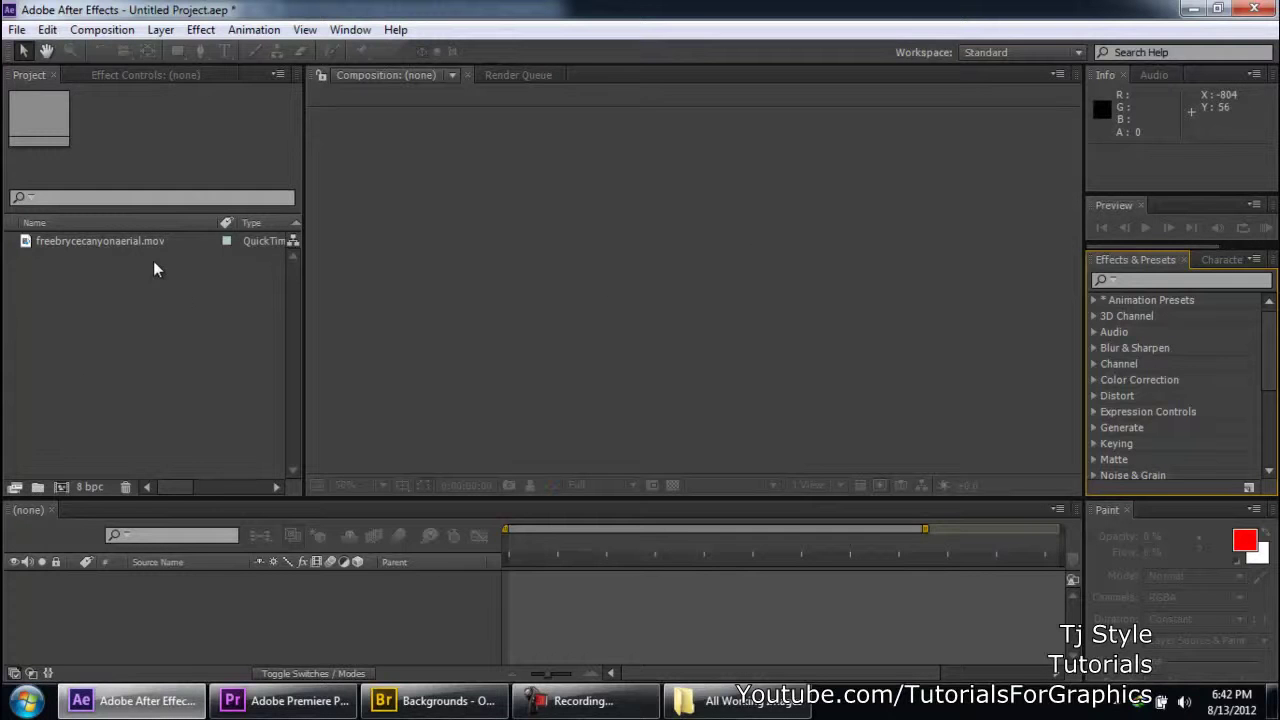
{"action": "left_click_drag", "start_coordinate": [110, 253], "coordinate": [68, 488]}
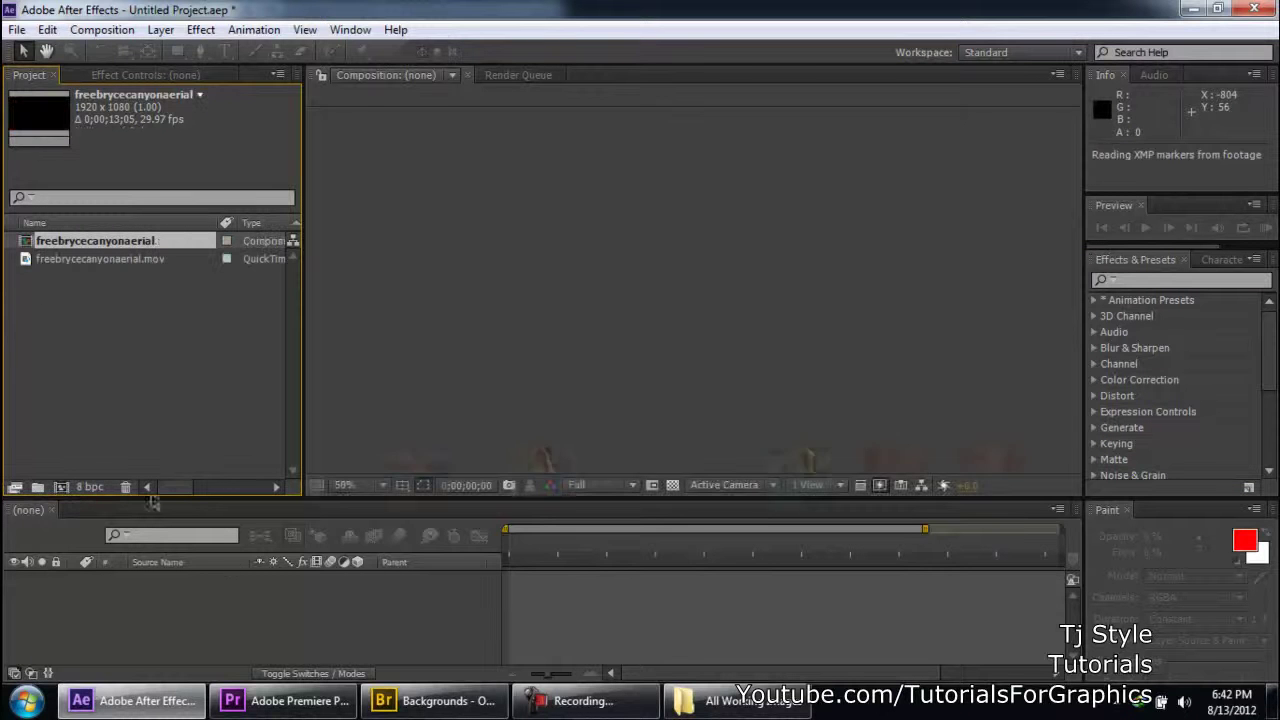
{"action": "left_click", "coordinate": [384, 705]}
{"action": "left_click", "coordinate": [500, 705]}
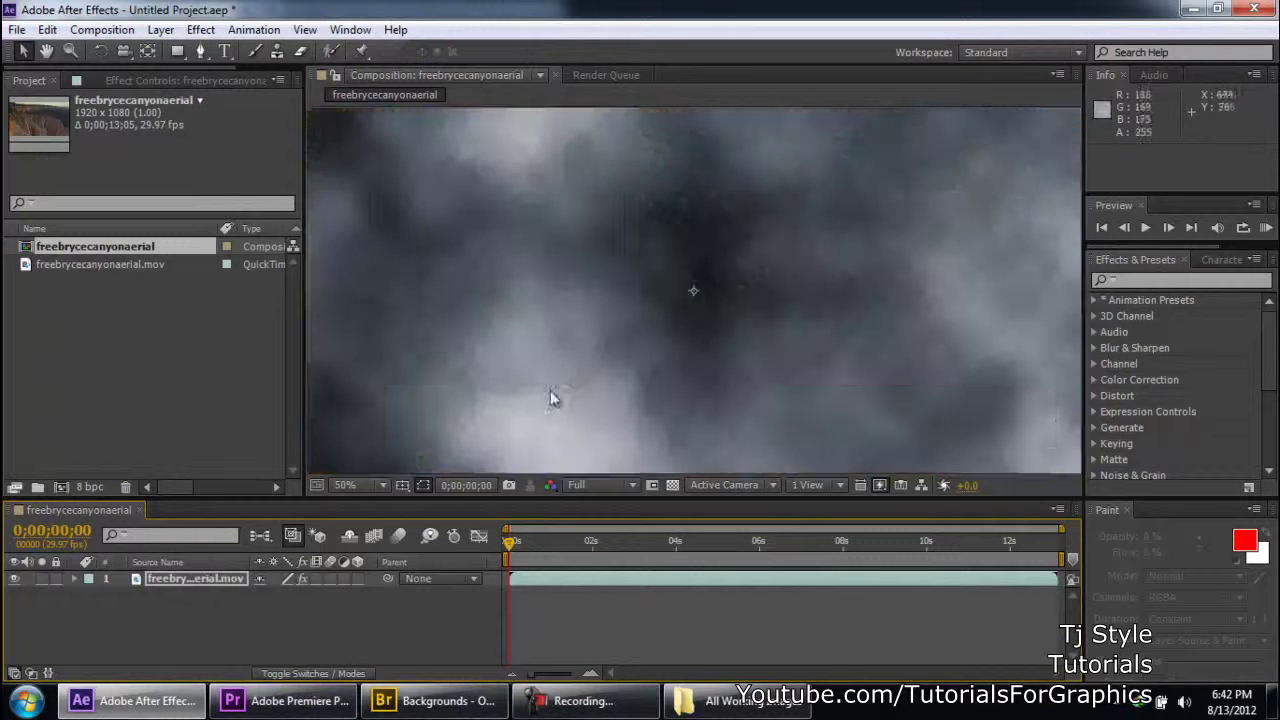
{"action": "scroll", "coordinate": [571, 364], "scroll_direction": "down", "scroll_amount": 1}
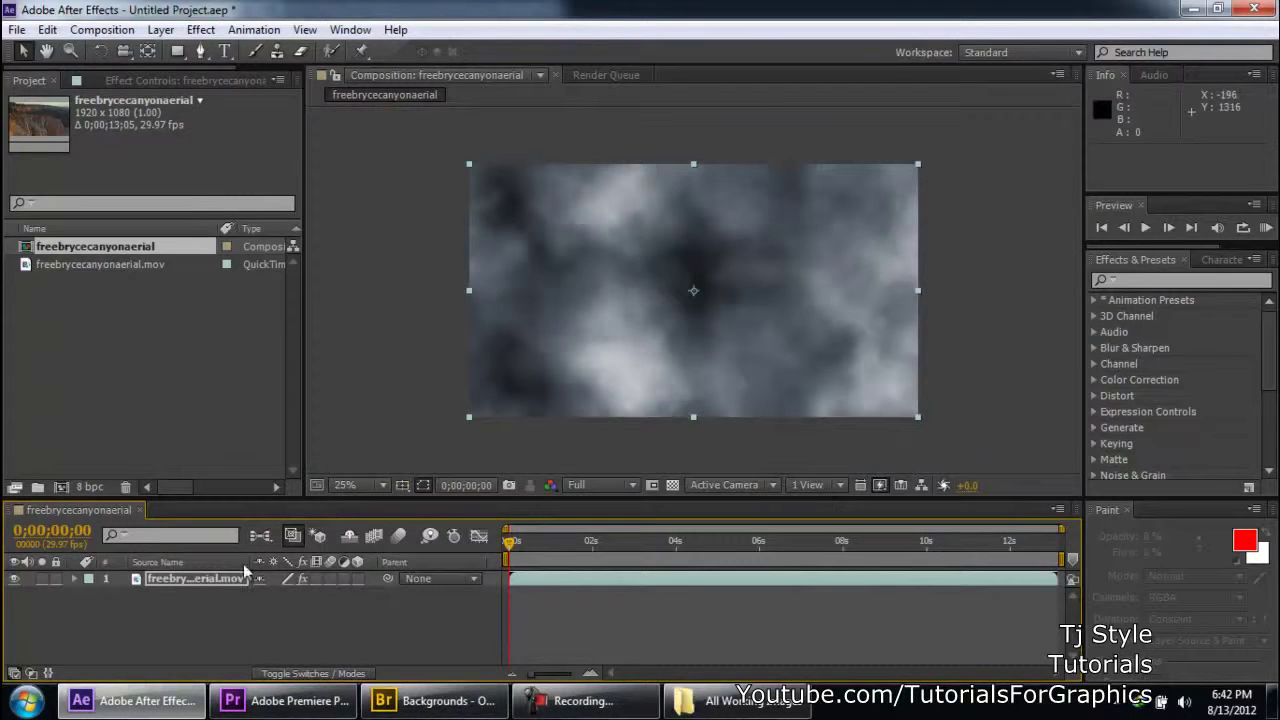
{"action": "left_click", "coordinate": [218, 584]}
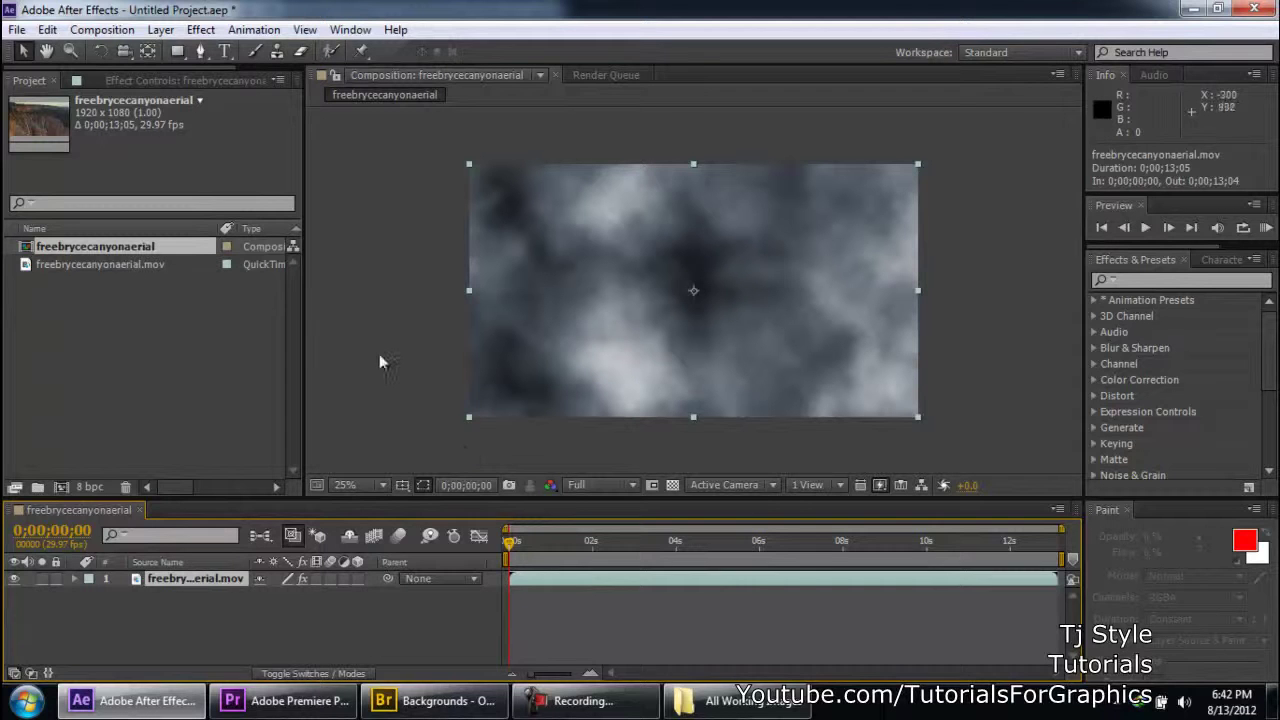
{"action": "left_click", "coordinate": [397, 389]}
Return to Bridge and close it, the All Working Images folder window, After Effects and Premiere Pro.
{"action": "left_click", "coordinate": [442, 708]}
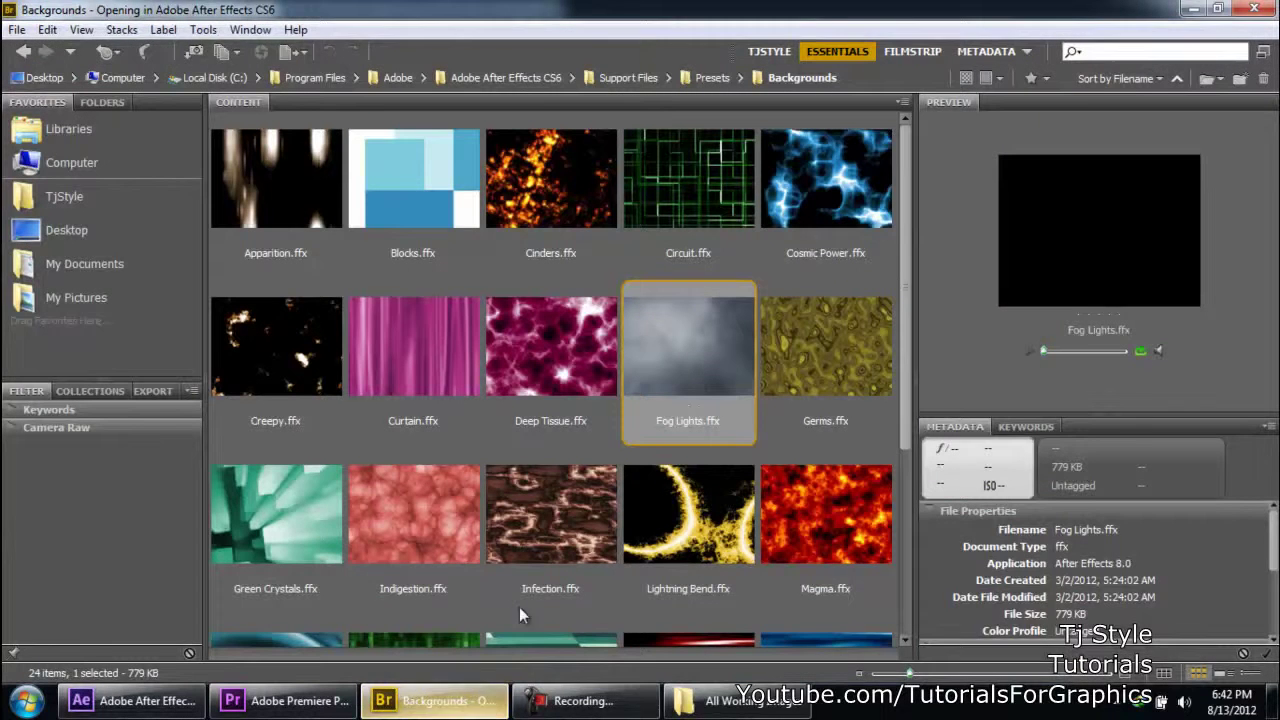
{"action": "left_click", "coordinate": [612, 706]}
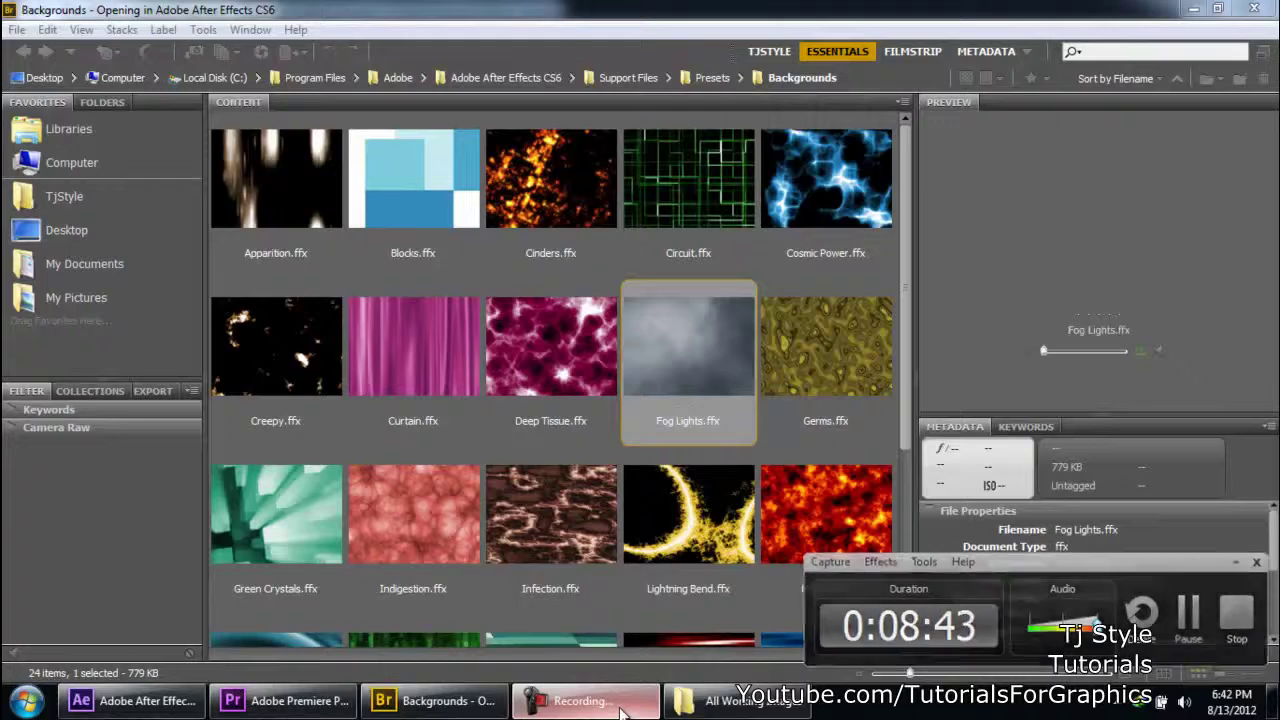
{"action": "left_click", "coordinate": [618, 704]}
{"action": "left_click", "coordinate": [722, 701]}
{"action": "key", "text": "alt+F4"}
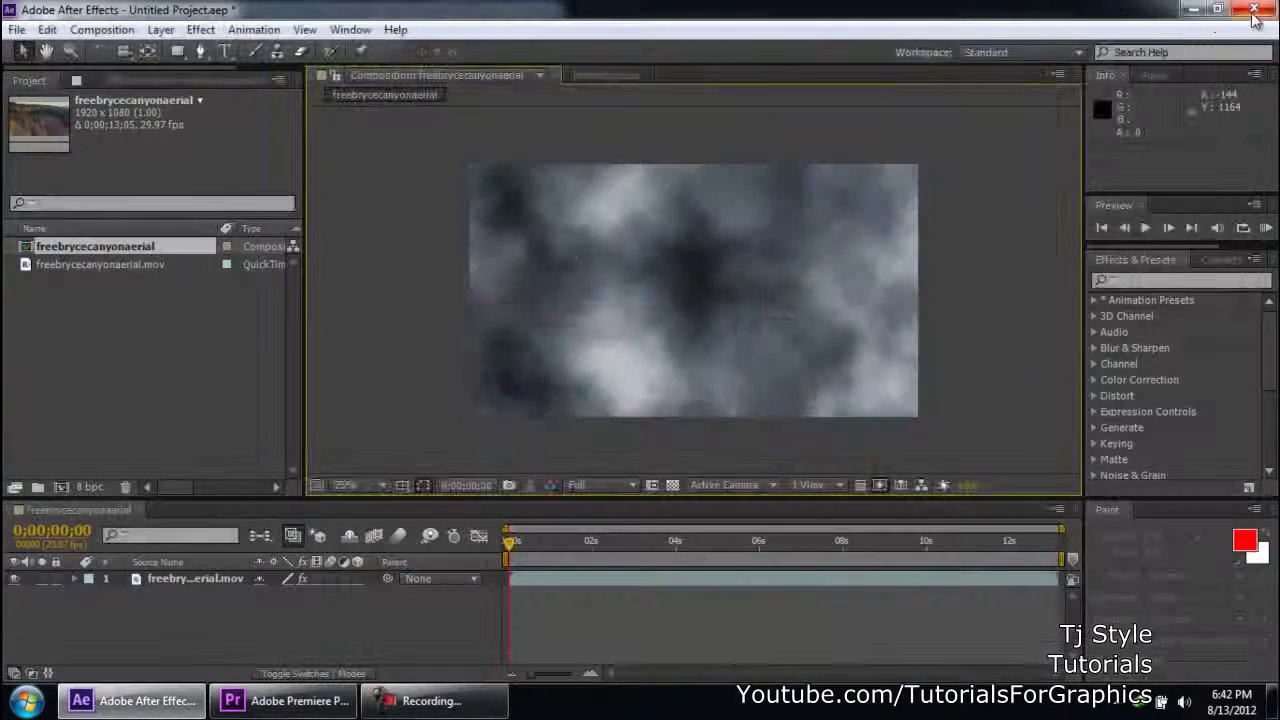
{"action": "key", "text": "ctrl+q"}
{"action": "left_click", "coordinate": [673, 373]}
{"action": "left_click", "coordinate": [1254, 9]}
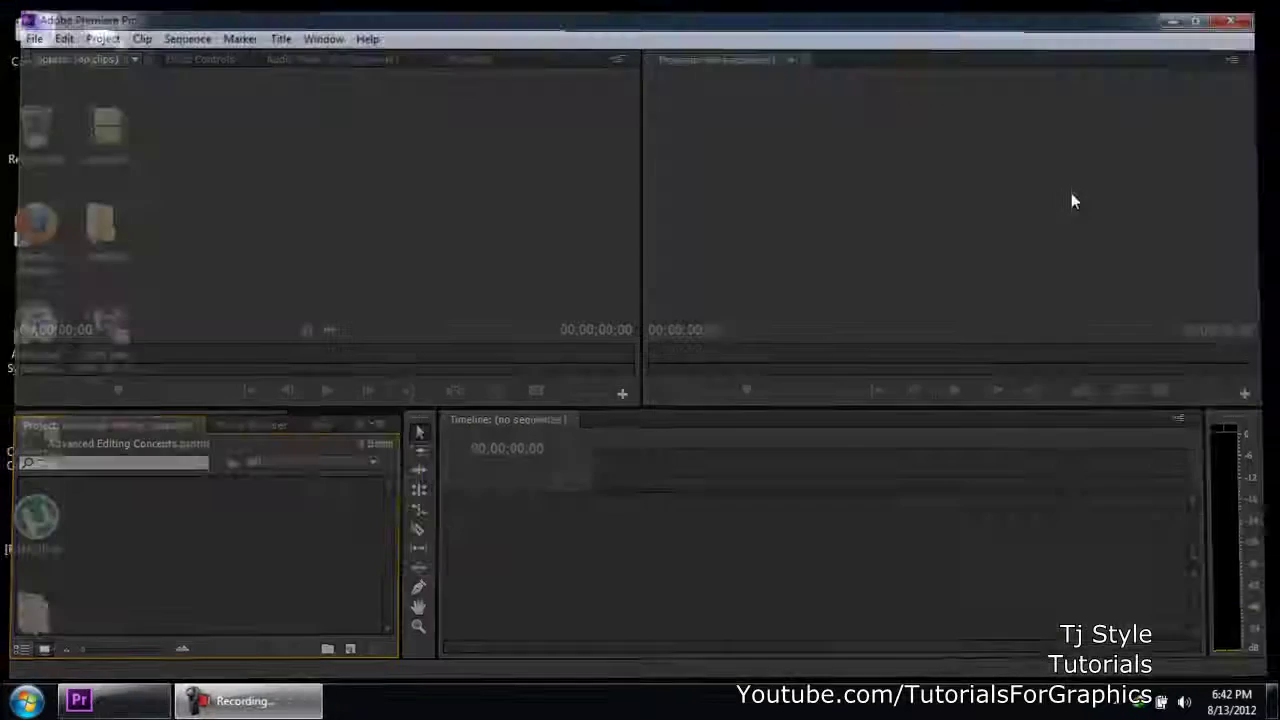
Launch Adobe Photoshop CS6 (64 Bit) and collapse its Mini Bridge area.
{"action": "left_click", "coordinate": [30, 701]}
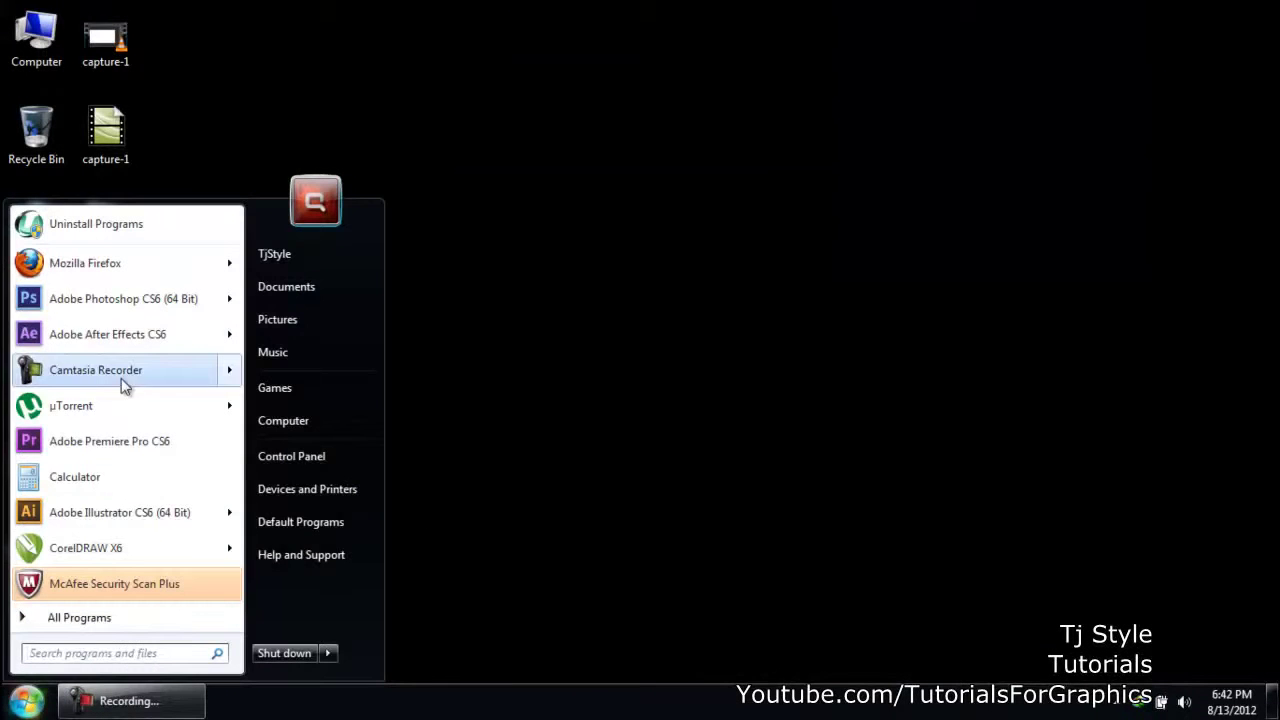
{"action": "left_click", "coordinate": [120, 312]}
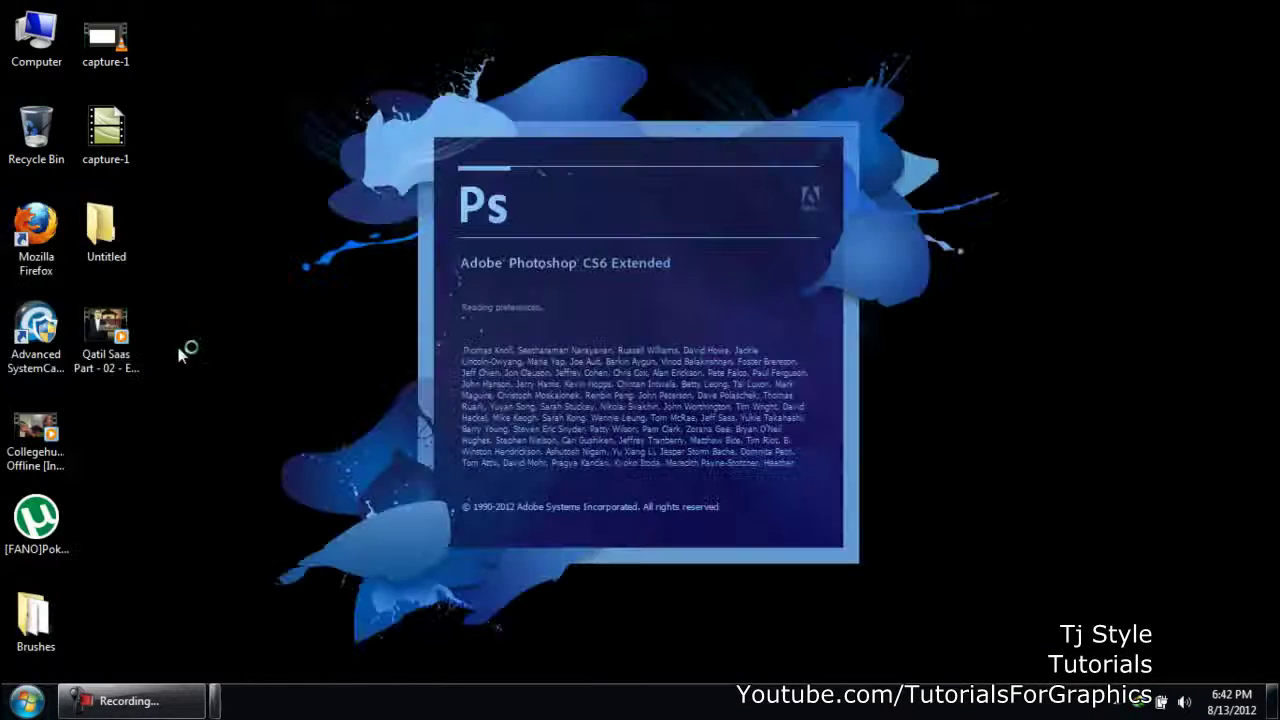
{"action": "left_click", "coordinate": [160, 704]}
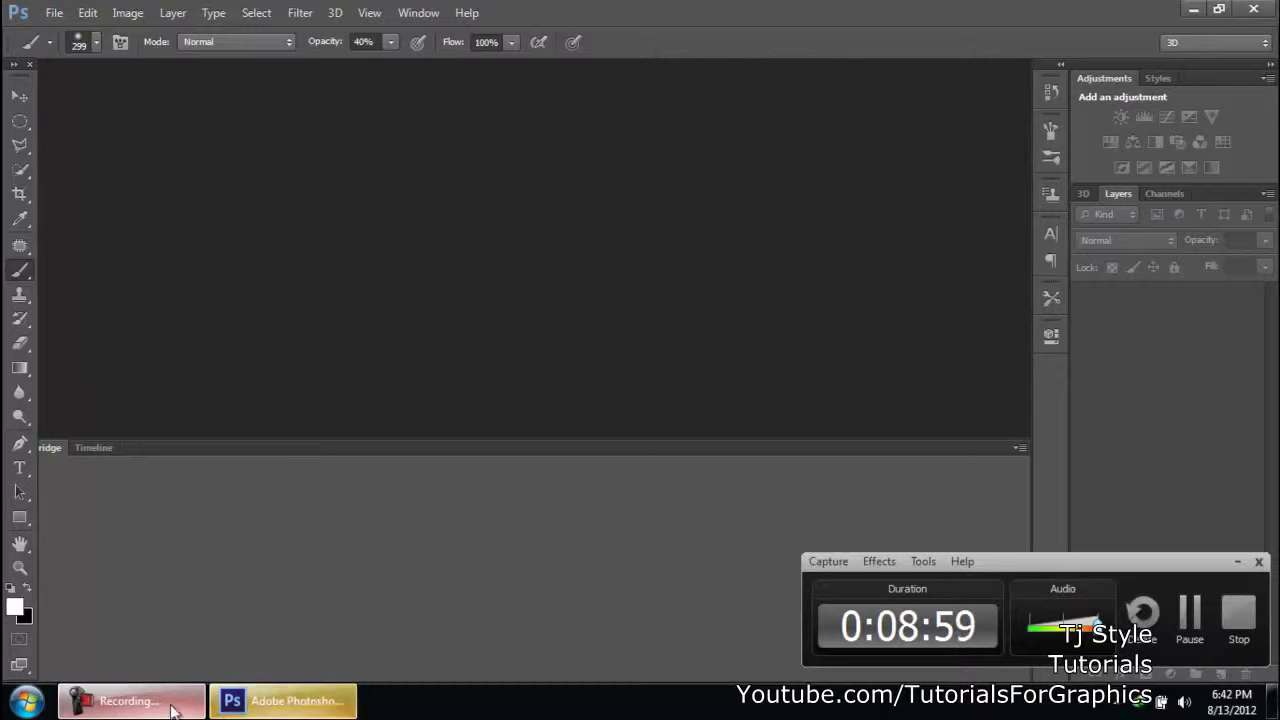
{"action": "left_click", "coordinate": [324, 704]}
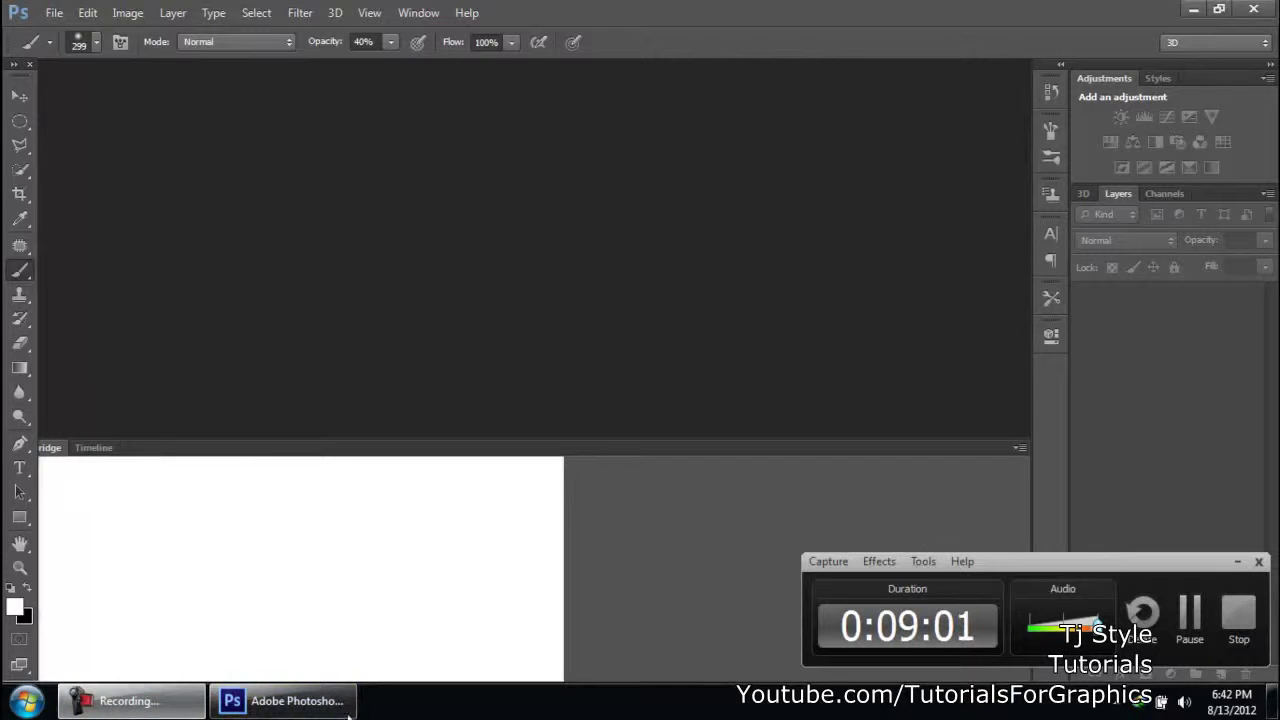
{"action": "left_click_drag", "start_coordinate": [290, 701], "coordinate": [126, 700]}
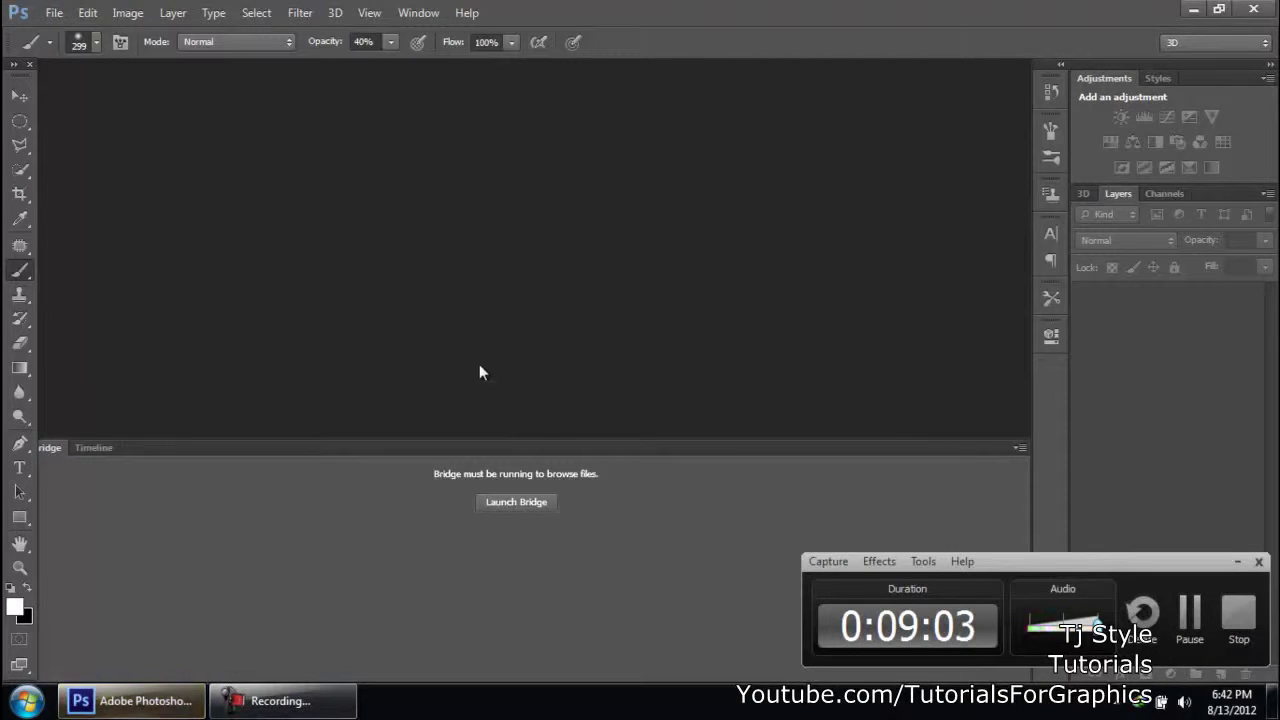
{"action": "double_click", "coordinate": [46, 447]}
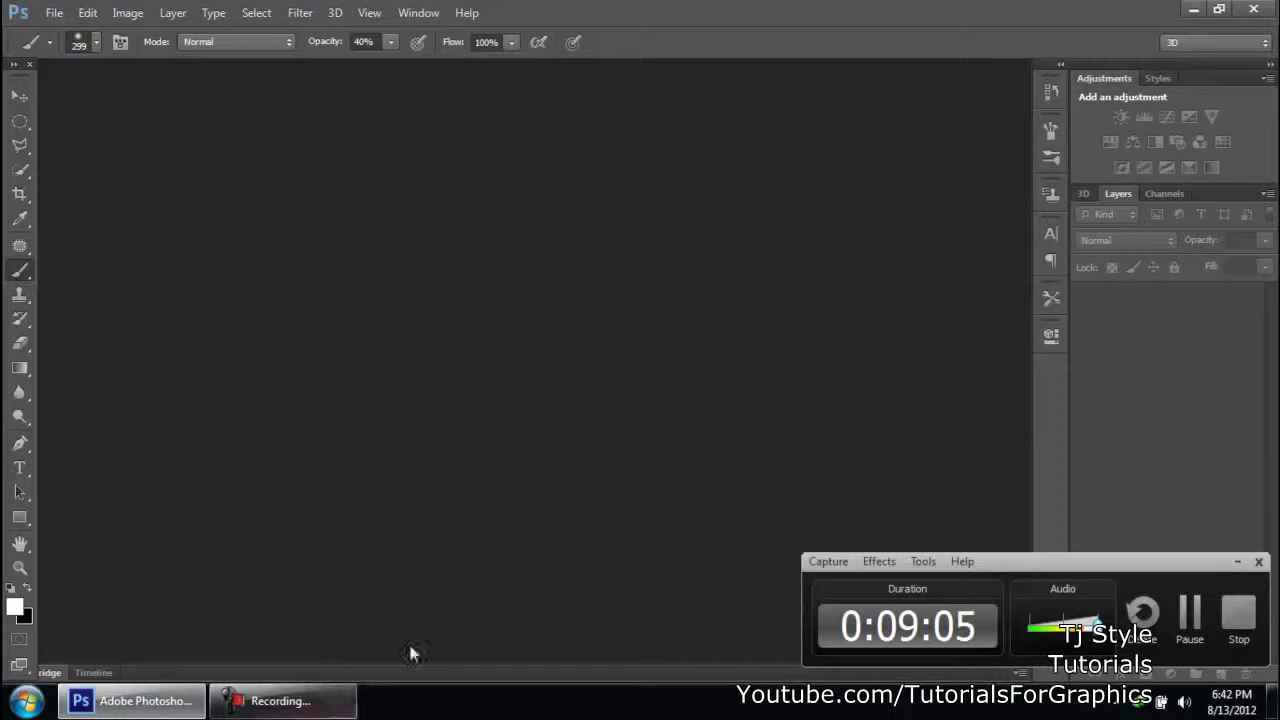
{"action": "left_click", "coordinate": [1238, 561]}
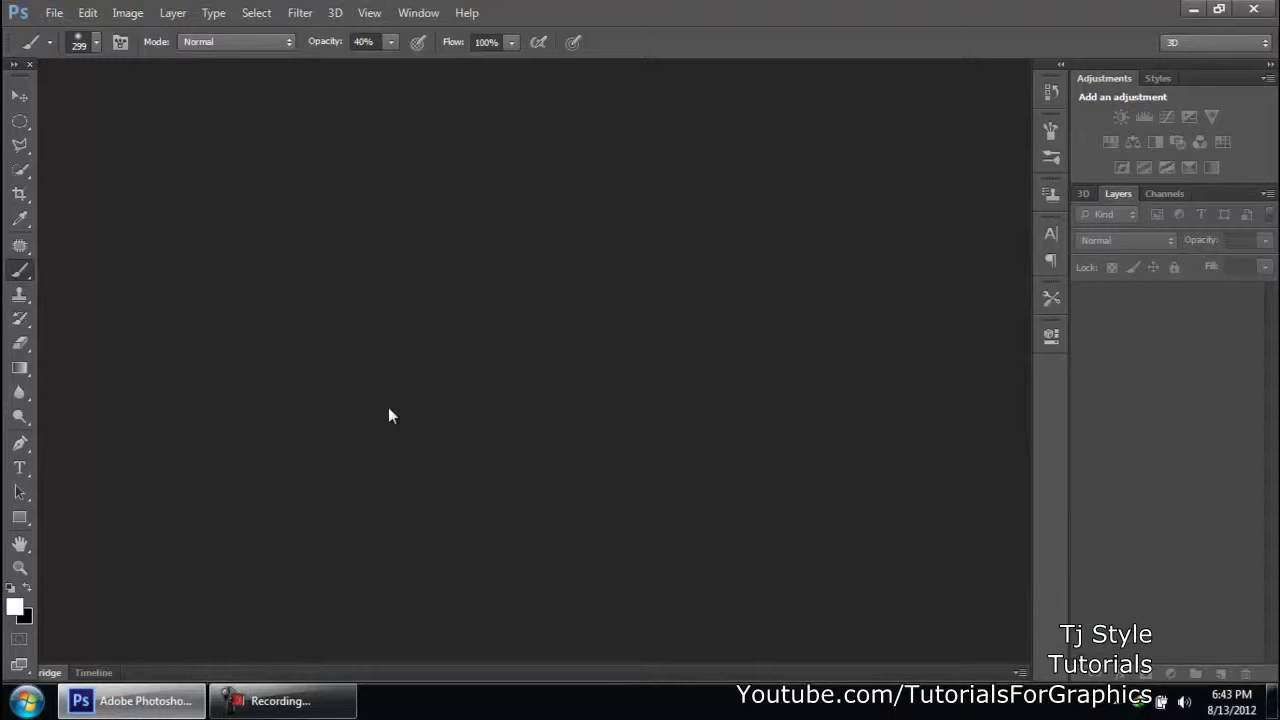
Browse in Bridge from Photoshop and go to Local Disk (D:) under Computer.
{"action": "left_click", "coordinate": [52, 14]}
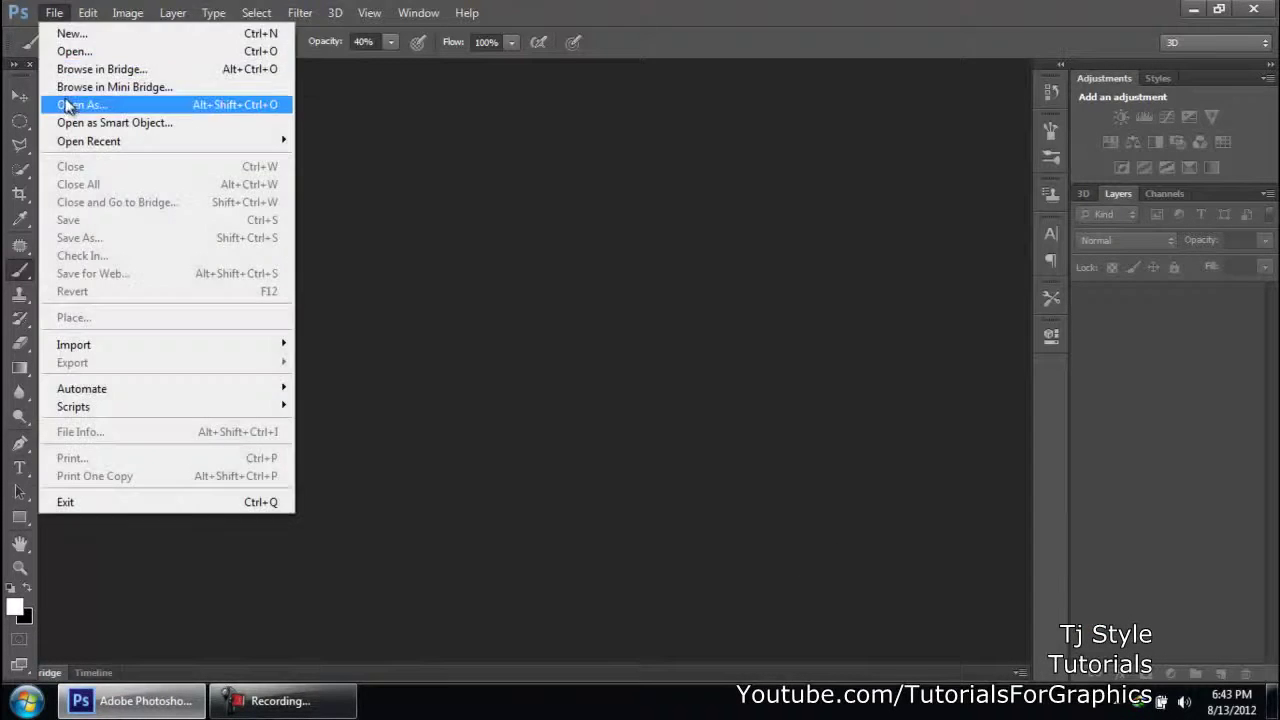
{"action": "left_click", "coordinate": [105, 73]}
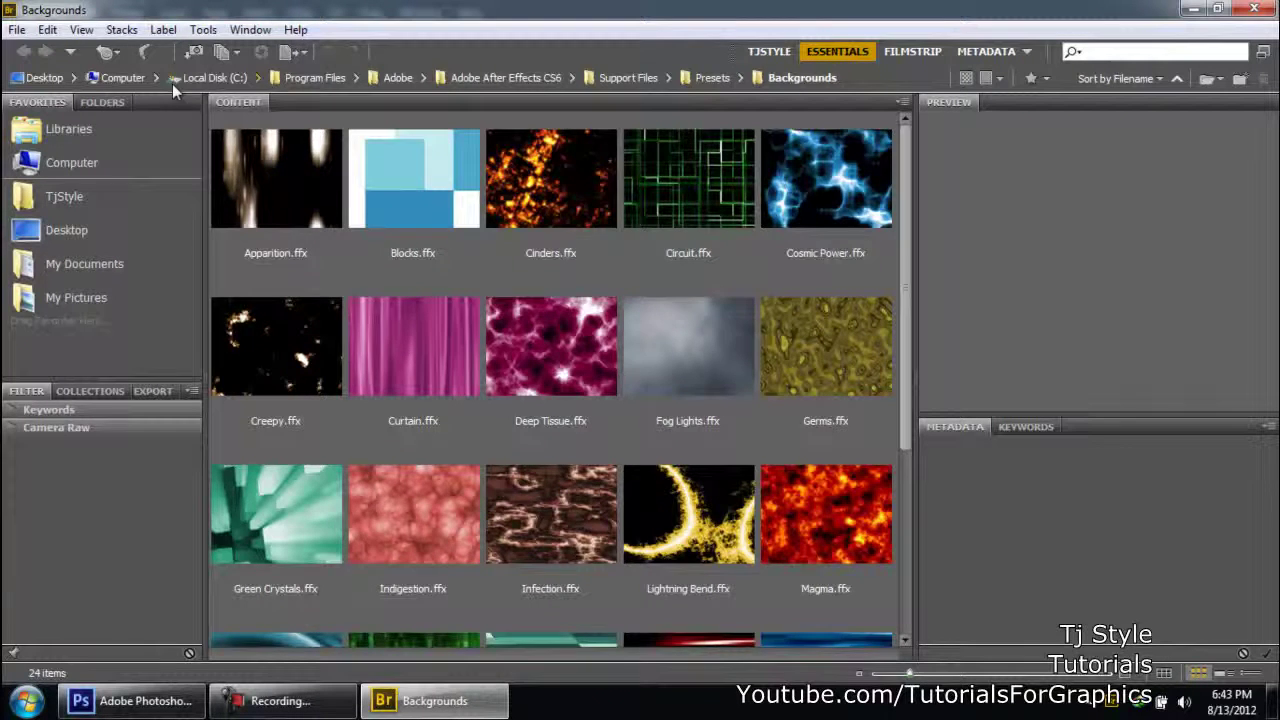
{"action": "left_click", "coordinate": [108, 78]}
{"action": "double_click", "coordinate": [403, 218]}
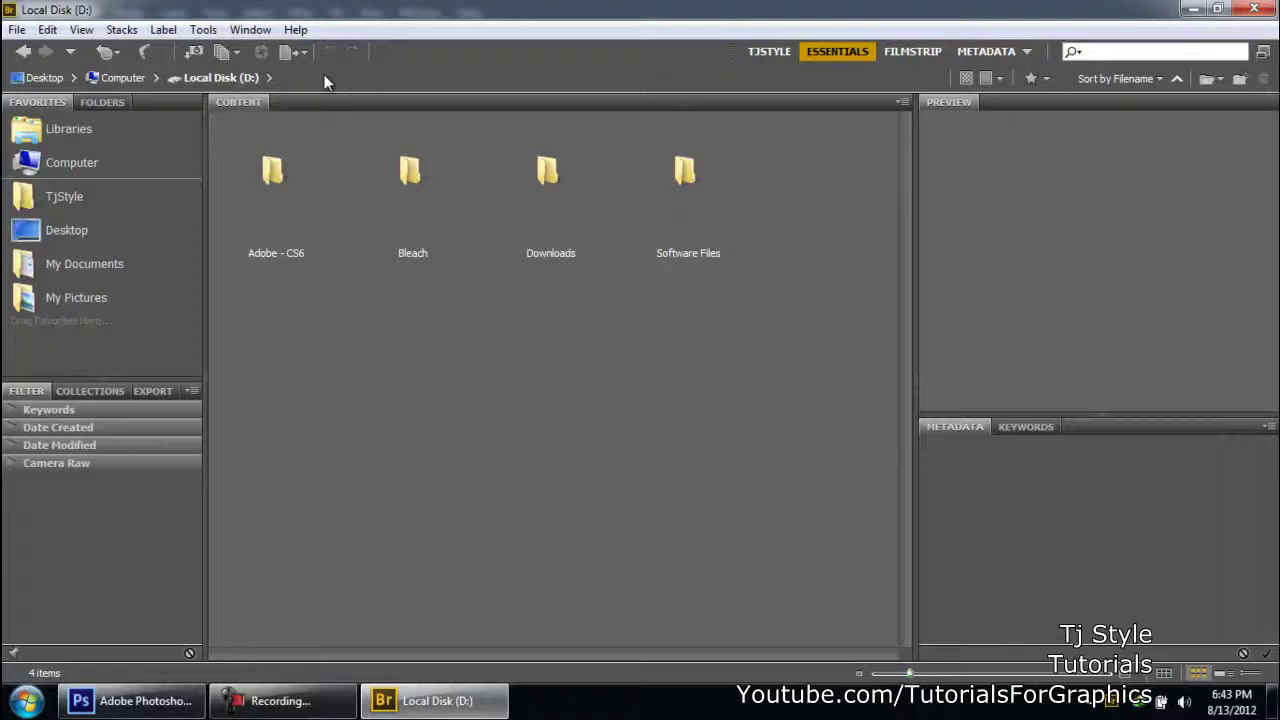
Open beautiful-girl.jpg from Software Files > Adobe PhotoShop Files > All Working Images in Photoshop and activate the Move tool.
{"action": "double_click", "coordinate": [672, 190]}
{"action": "double_click", "coordinate": [514, 205]}
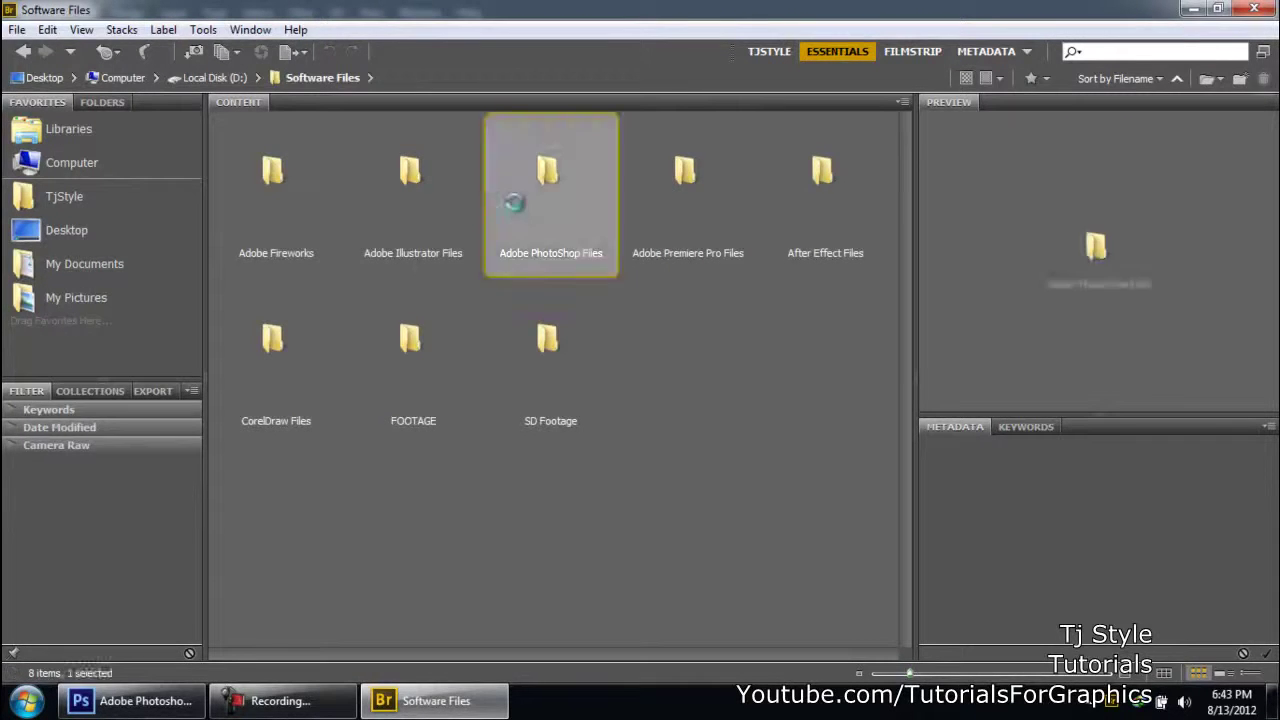
{"action": "double_click", "coordinate": [415, 212]}
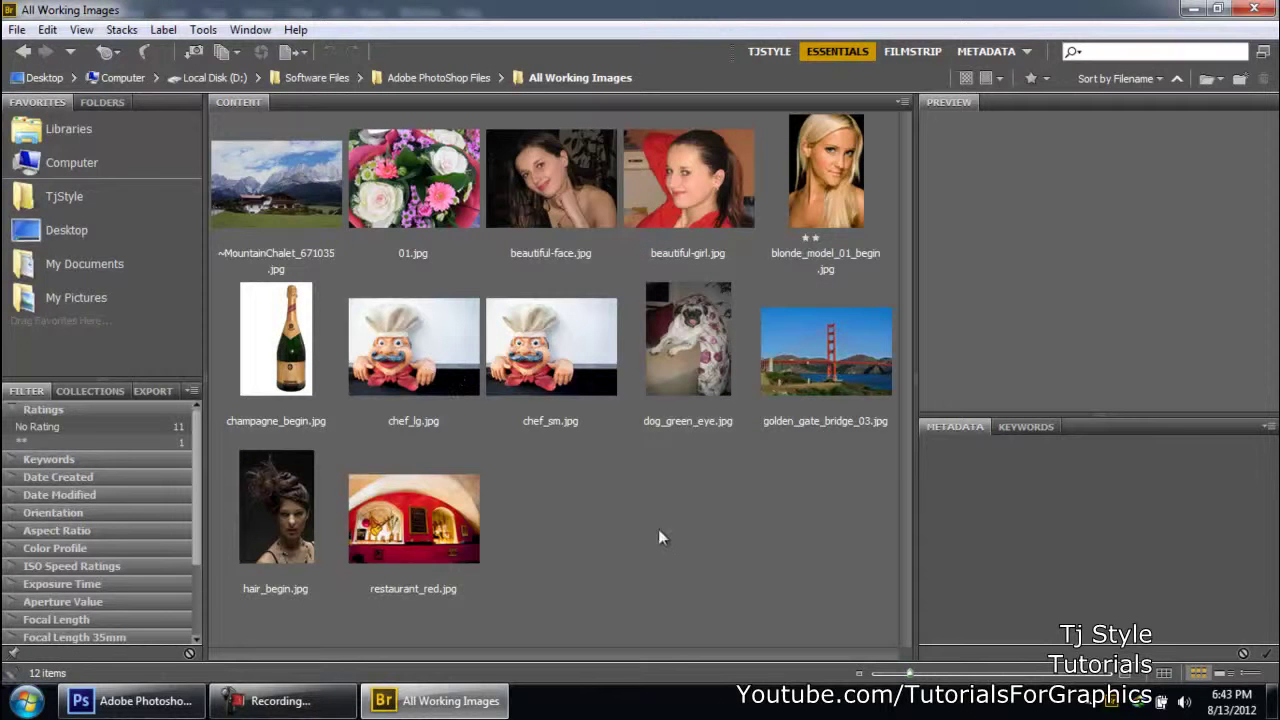
{"action": "double_click", "coordinate": [645, 210]}
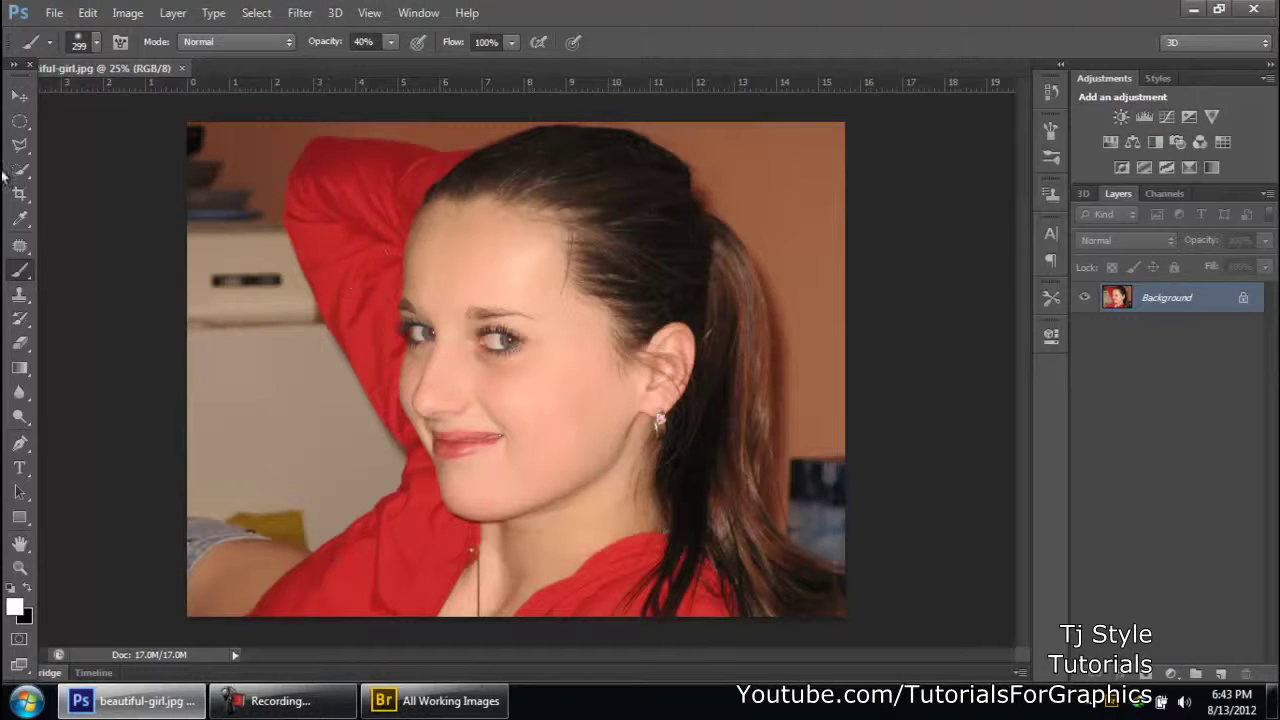
{"action": "left_click", "coordinate": [19, 95]}
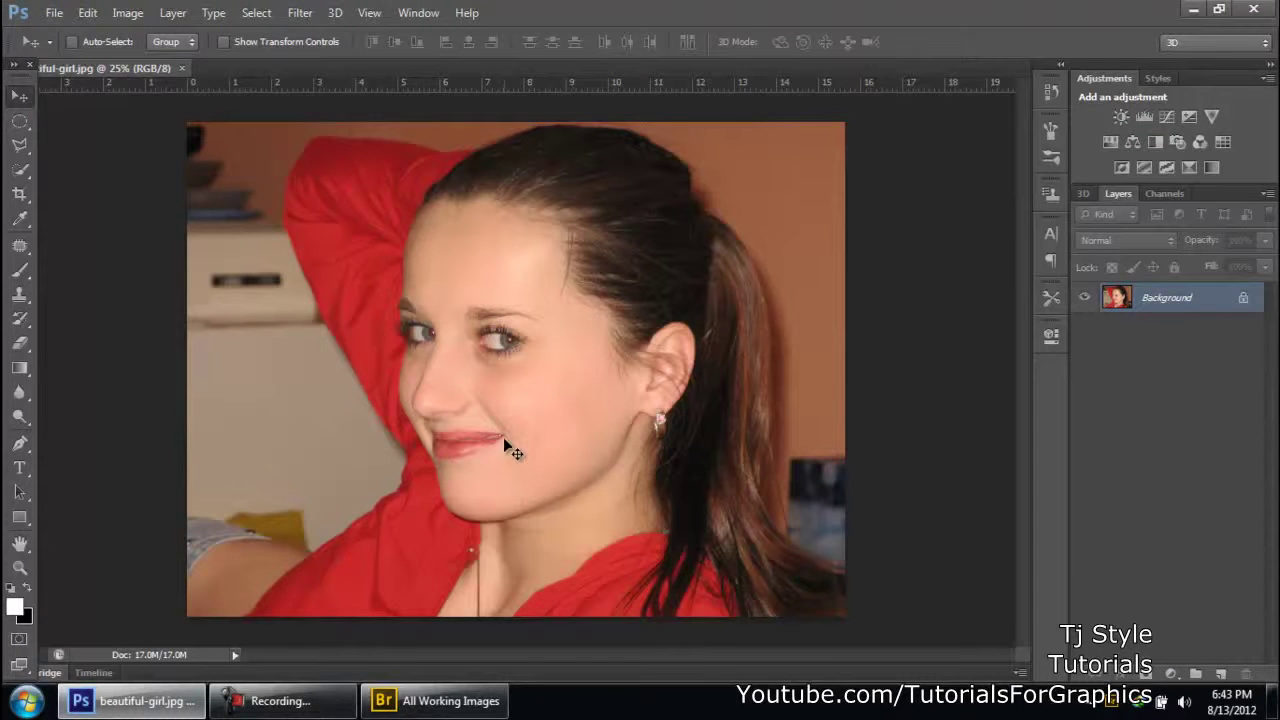
Return to Bridge and go to the All Camera Raw Files folder inside Adobe PhotoShop Files.
{"action": "left_click_drag", "start_coordinate": [430, 700], "coordinate": [318, 708]}
{"action": "left_click", "coordinate": [318, 705]}
{"action": "mouse_move", "coordinate": [483, 712]}
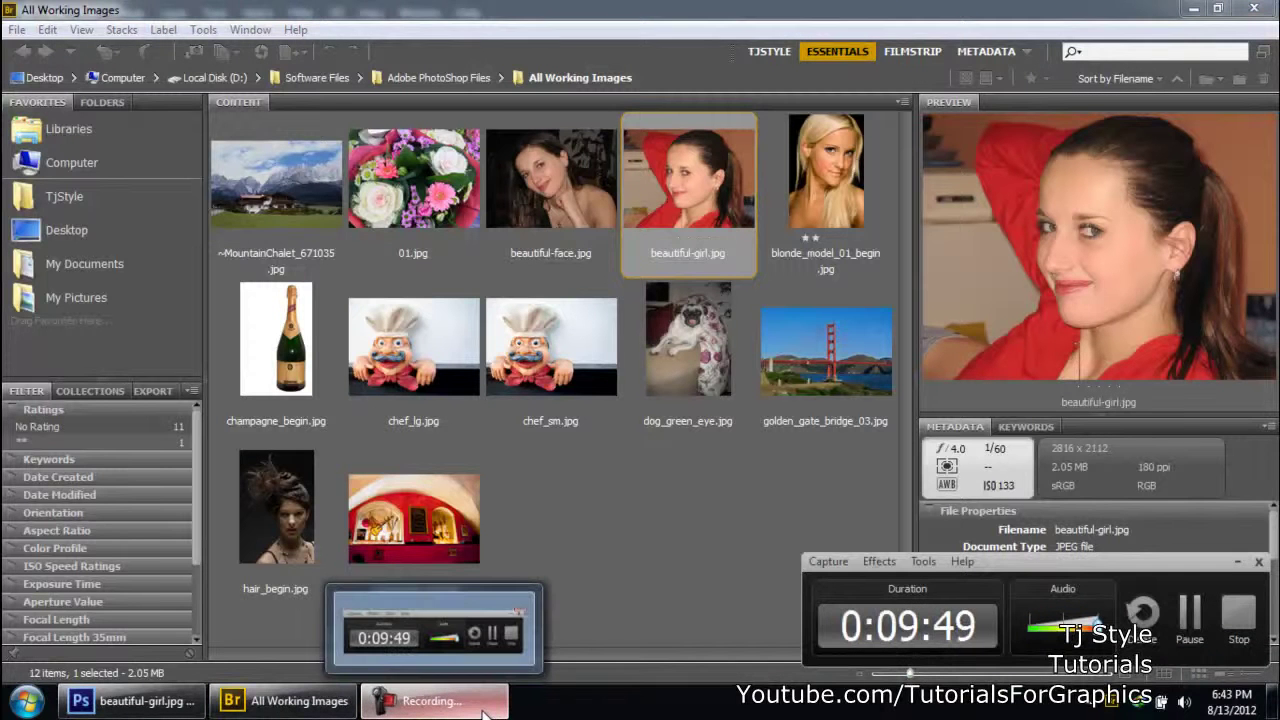
{"action": "left_click", "coordinate": [470, 78]}
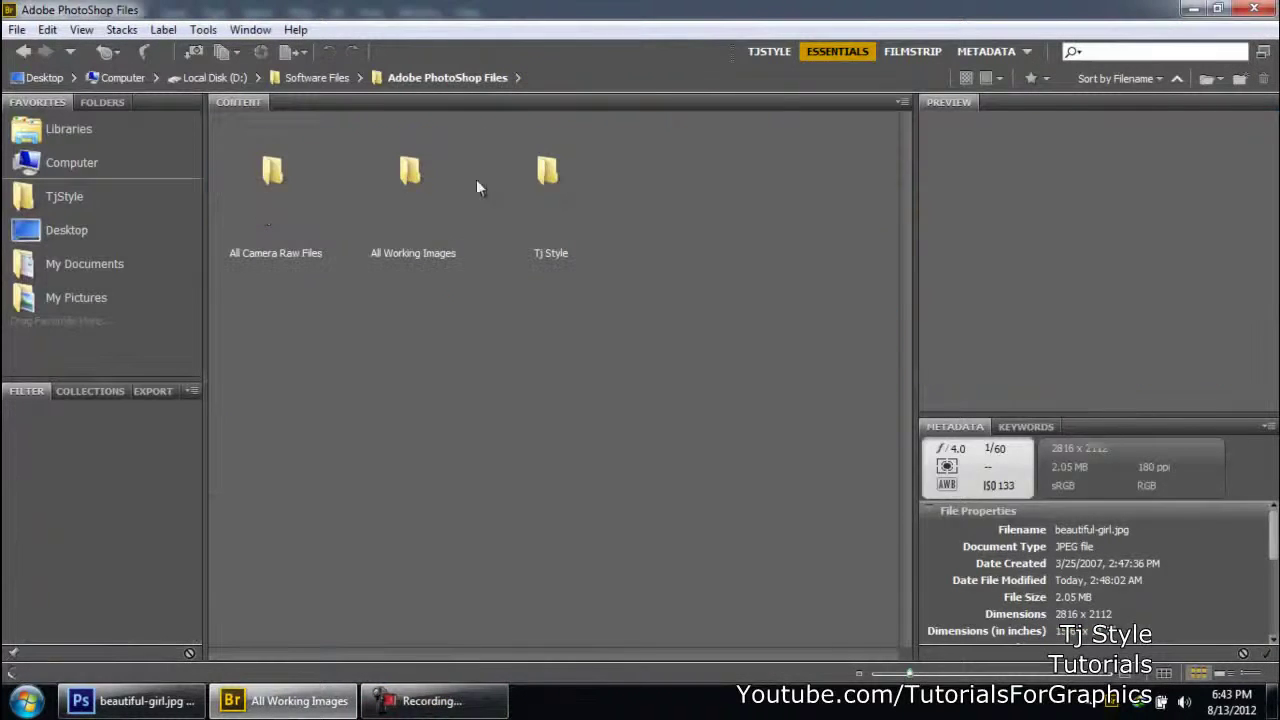
{"action": "double_click", "coordinate": [262, 208]}
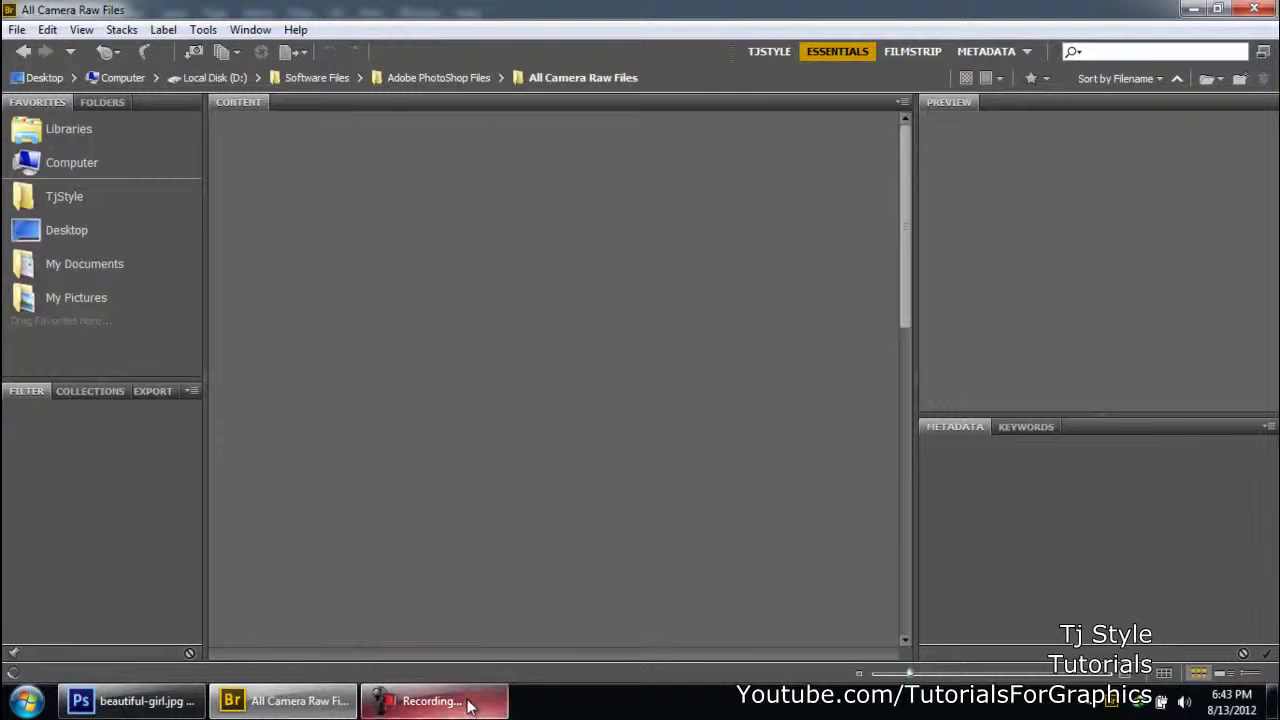
{"action": "left_click", "coordinate": [468, 705]}
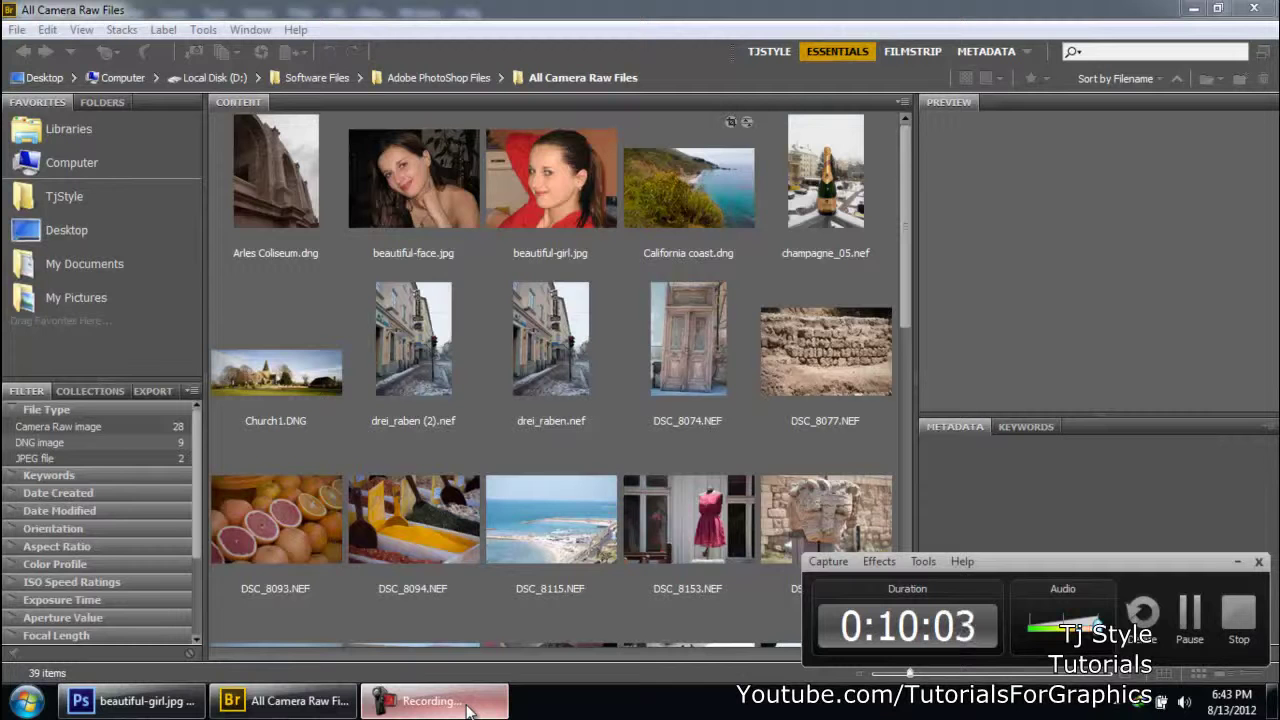
{"action": "left_click", "coordinate": [468, 705]}
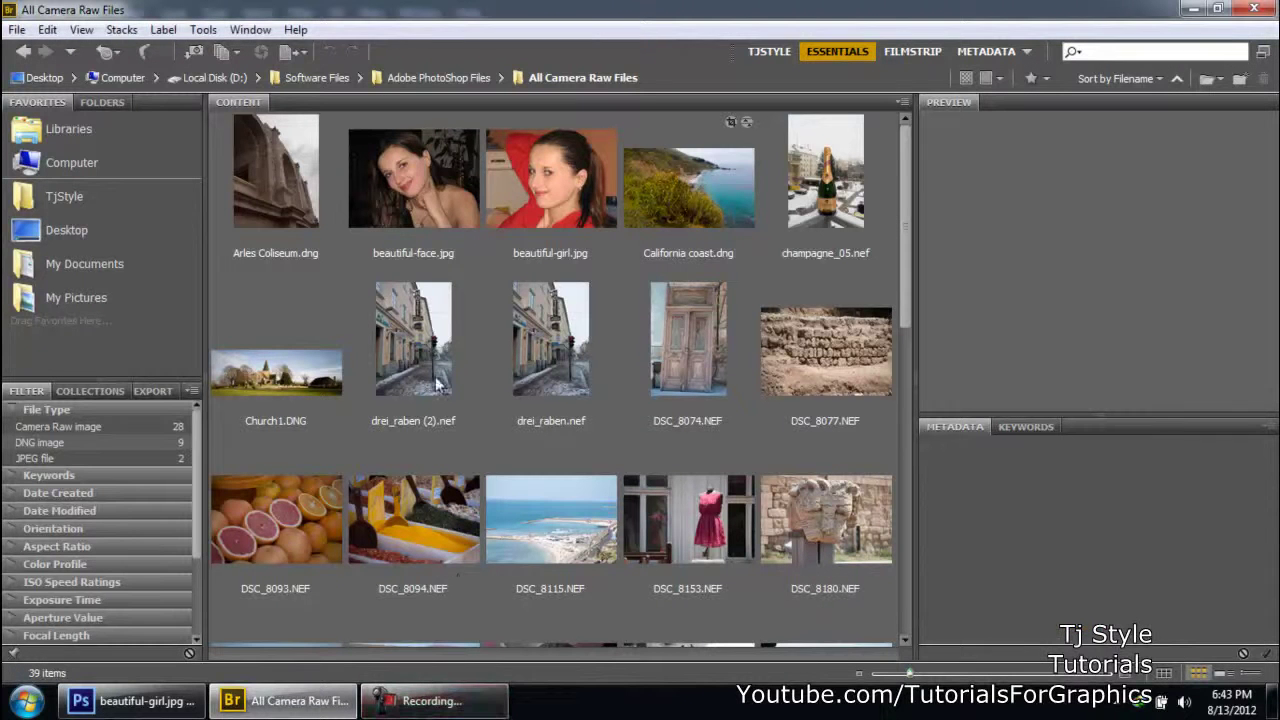
Preview and try to open Arles Coliseum.dng, open beautiful-face.jpg from the same folder in Photoshop, and return to Bridge.
{"action": "left_click", "coordinate": [308, 248]}
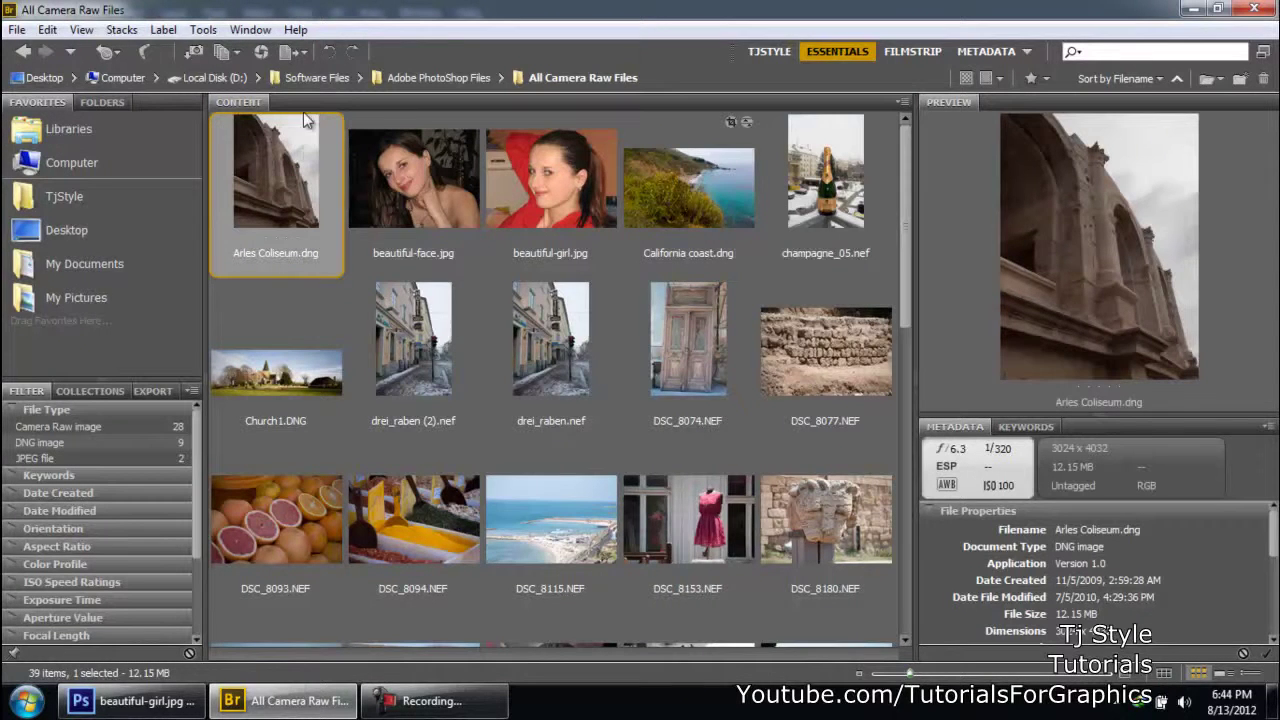
{"action": "double_click", "coordinate": [283, 210]}
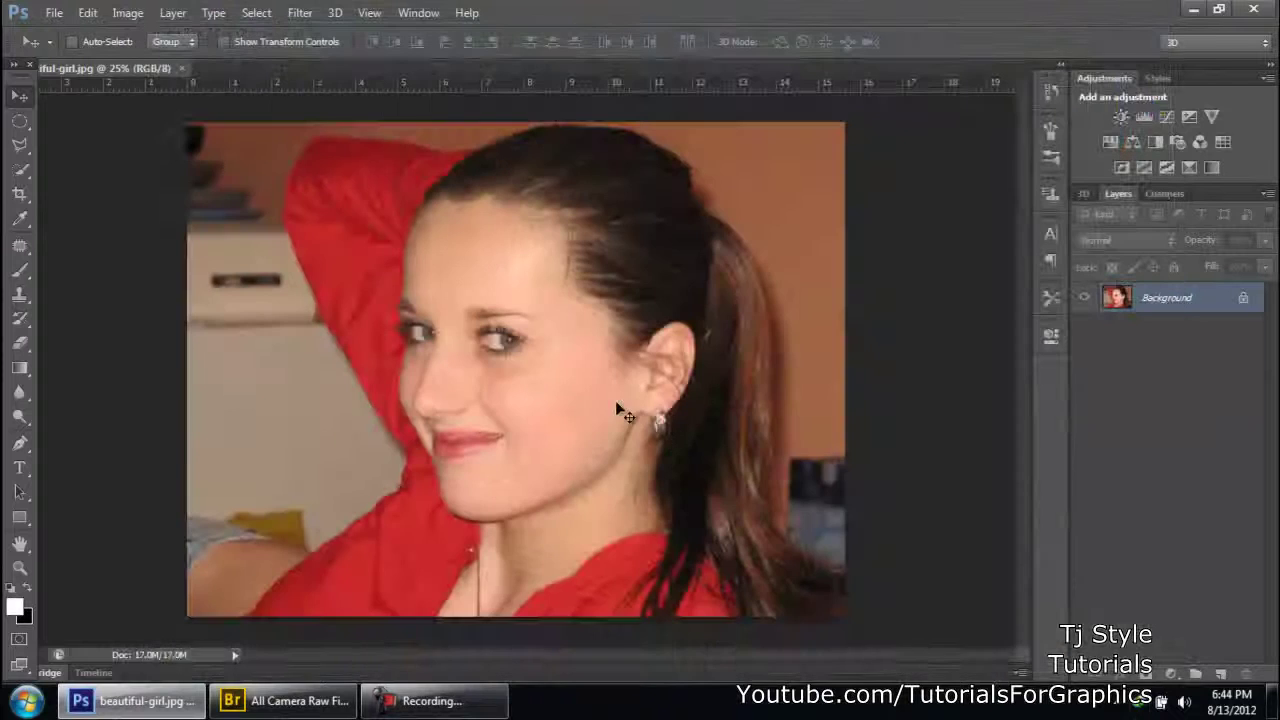
{"action": "left_click", "coordinate": [312, 700]}
{"action": "double_click", "coordinate": [413, 197]}
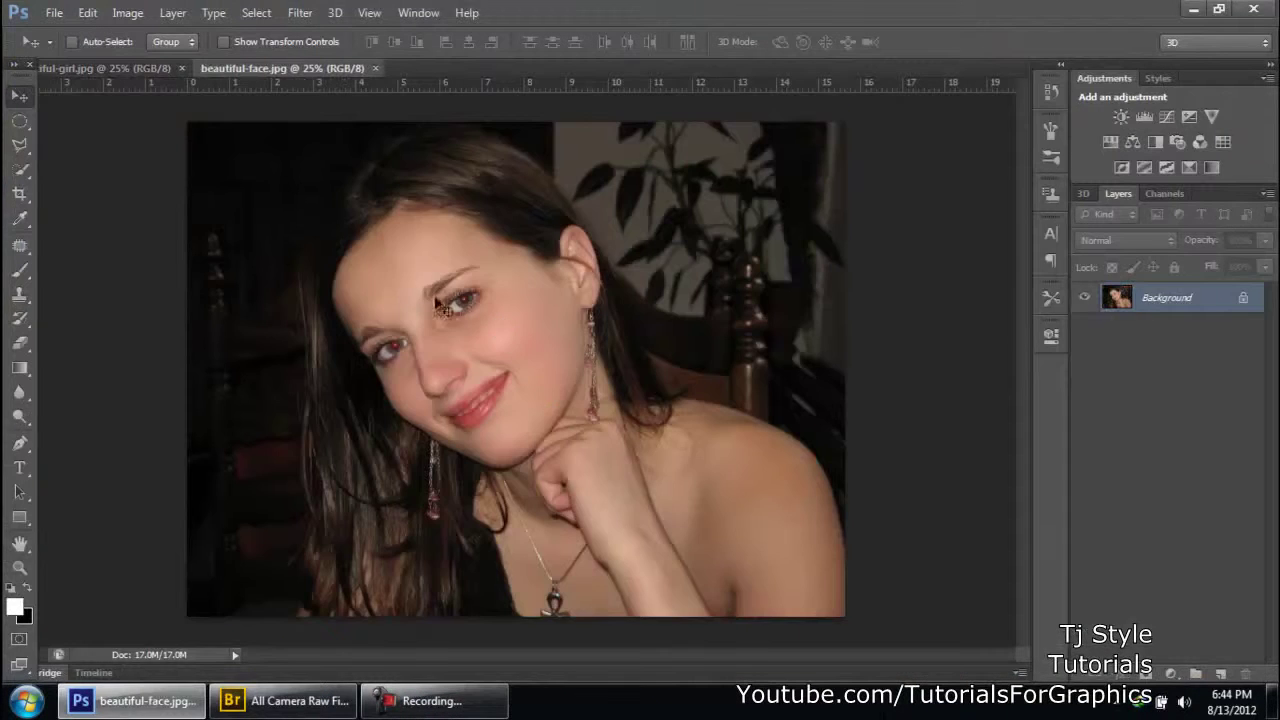
{"action": "left_click", "coordinate": [290, 700]}
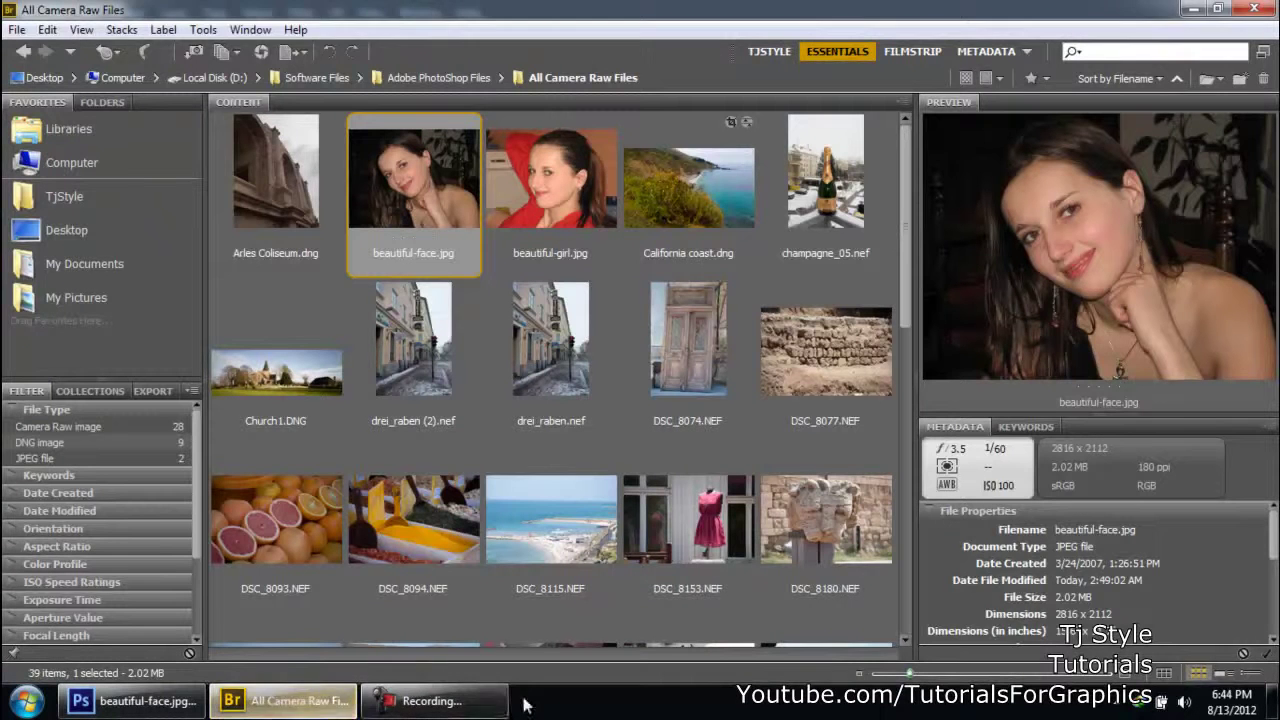
{"action": "left_click", "coordinate": [451, 705]}
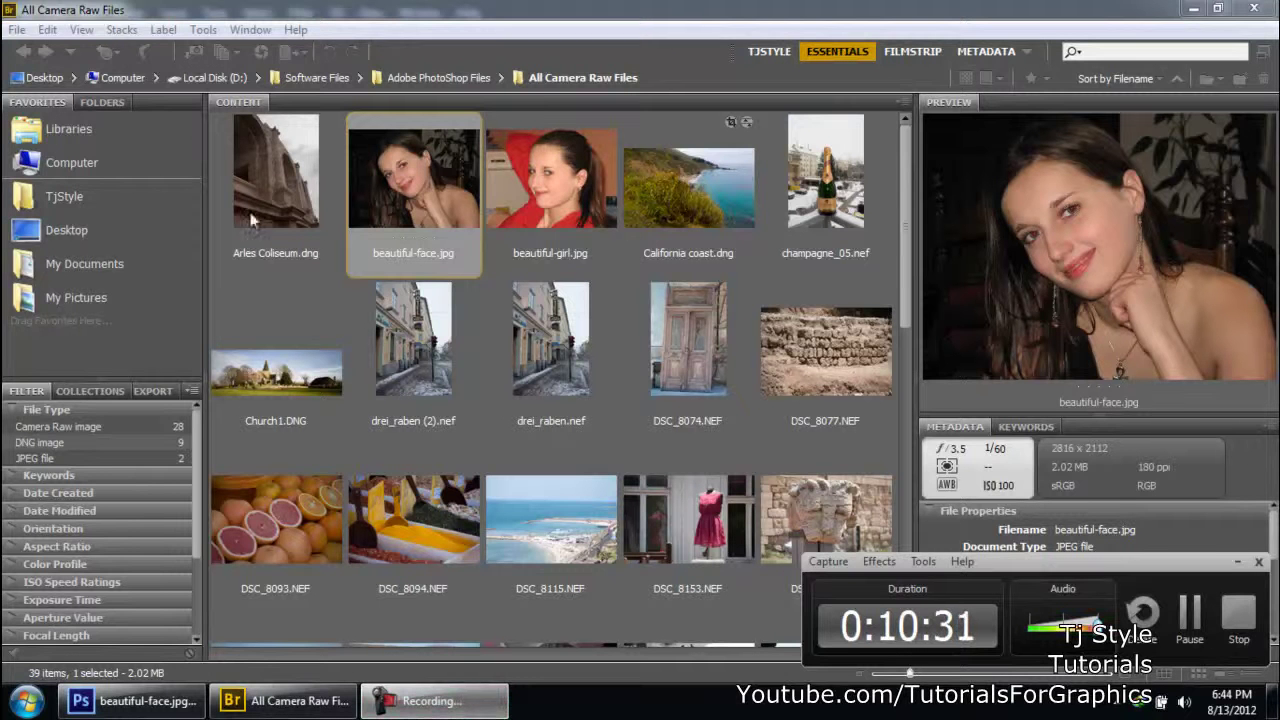
{"action": "left_click", "coordinate": [1237, 562]}
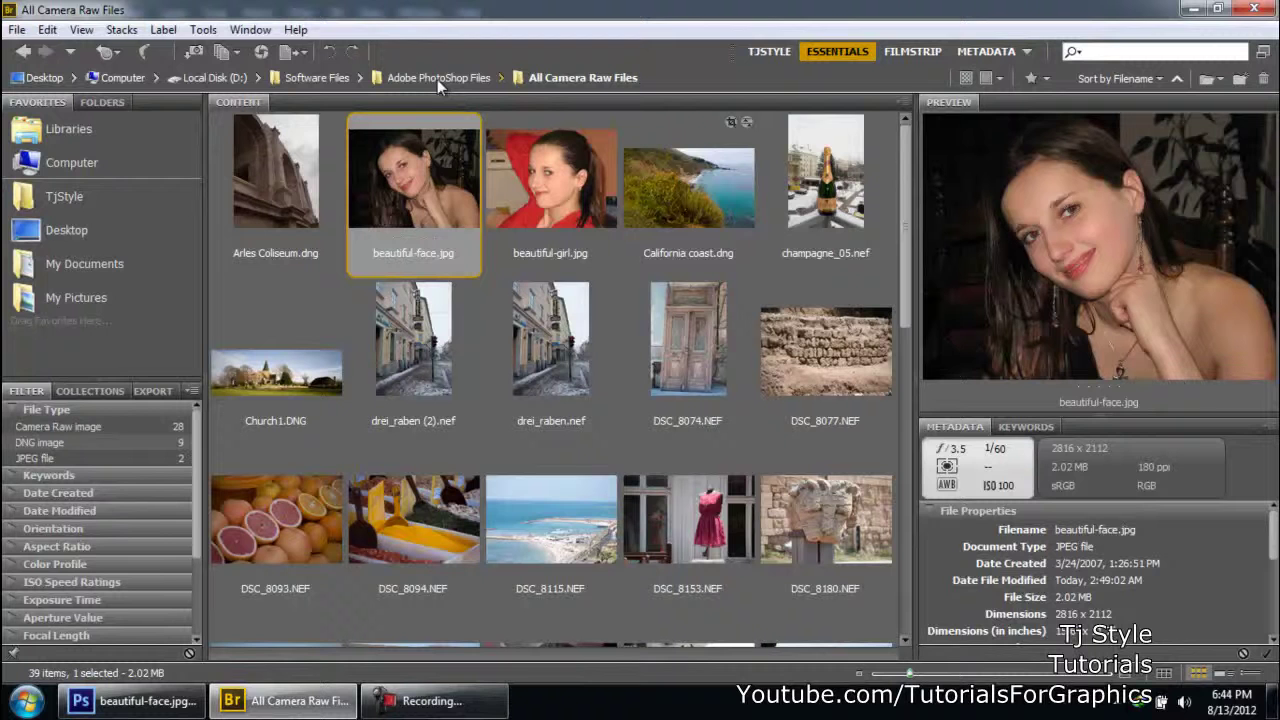
{"action": "left_click", "coordinate": [432, 703]}
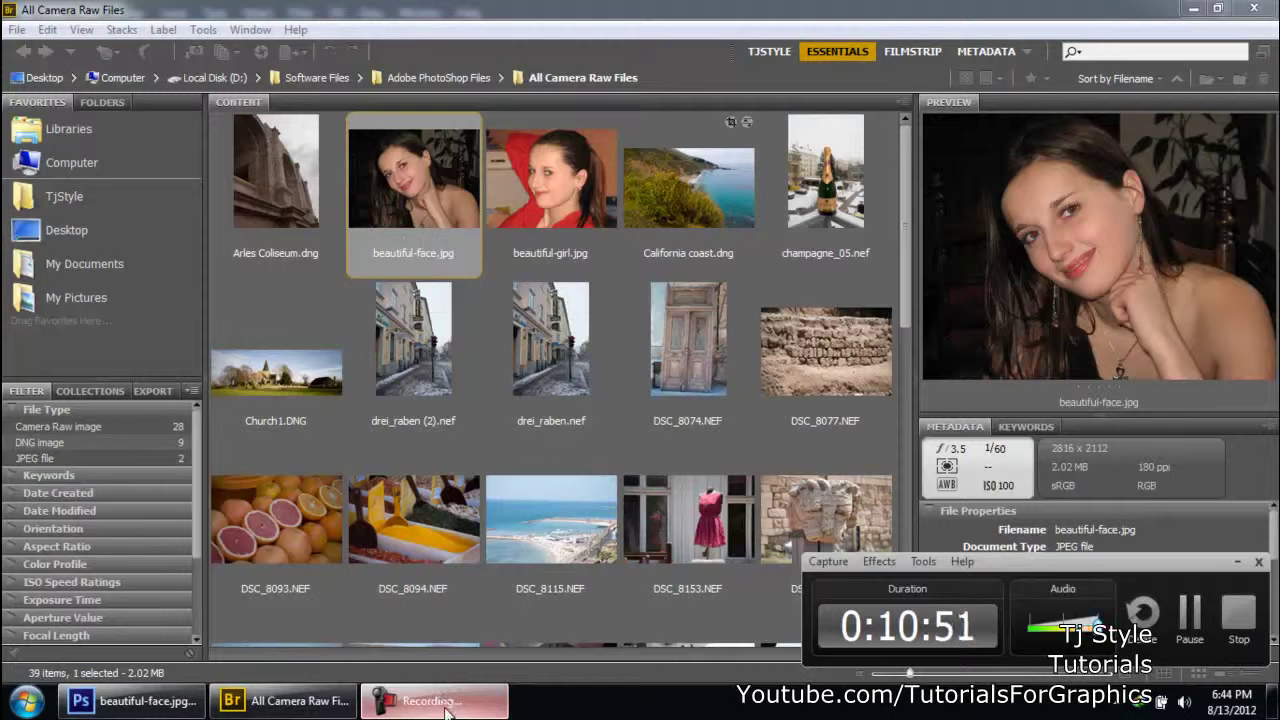
{"action": "left_click", "coordinate": [432, 704]}
Go up to the Adobe PhotoShop Files folder and open its All Working Images subfolder.
{"action": "left_click", "coordinate": [462, 78]}
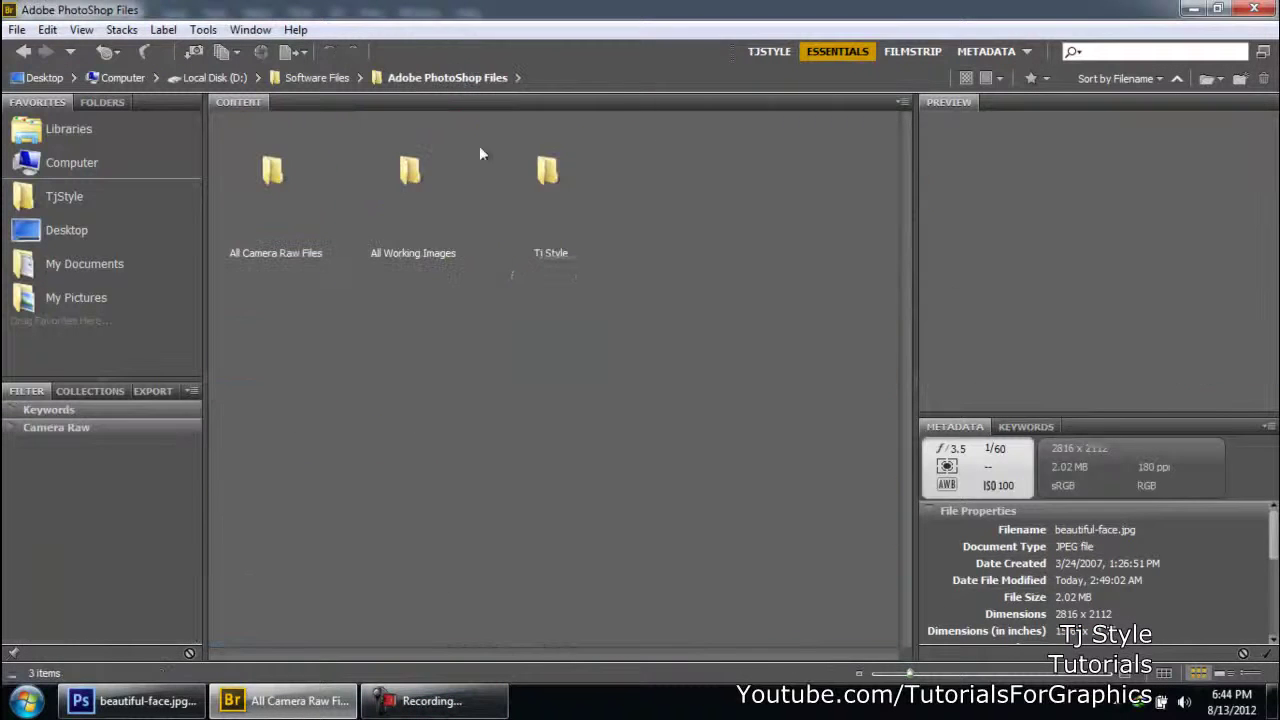
{"action": "left_click", "coordinate": [419, 218]}
{"action": "double_click", "coordinate": [419, 218]}
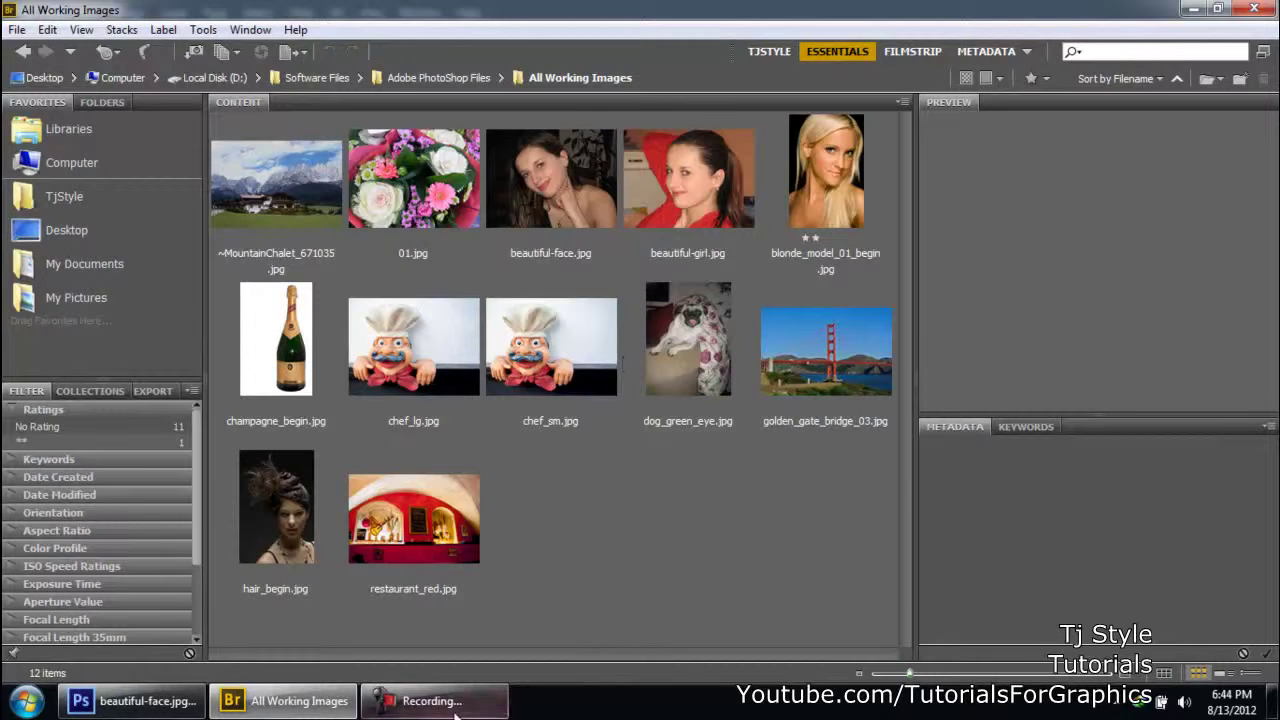
{"action": "left_click", "coordinate": [489, 697]}
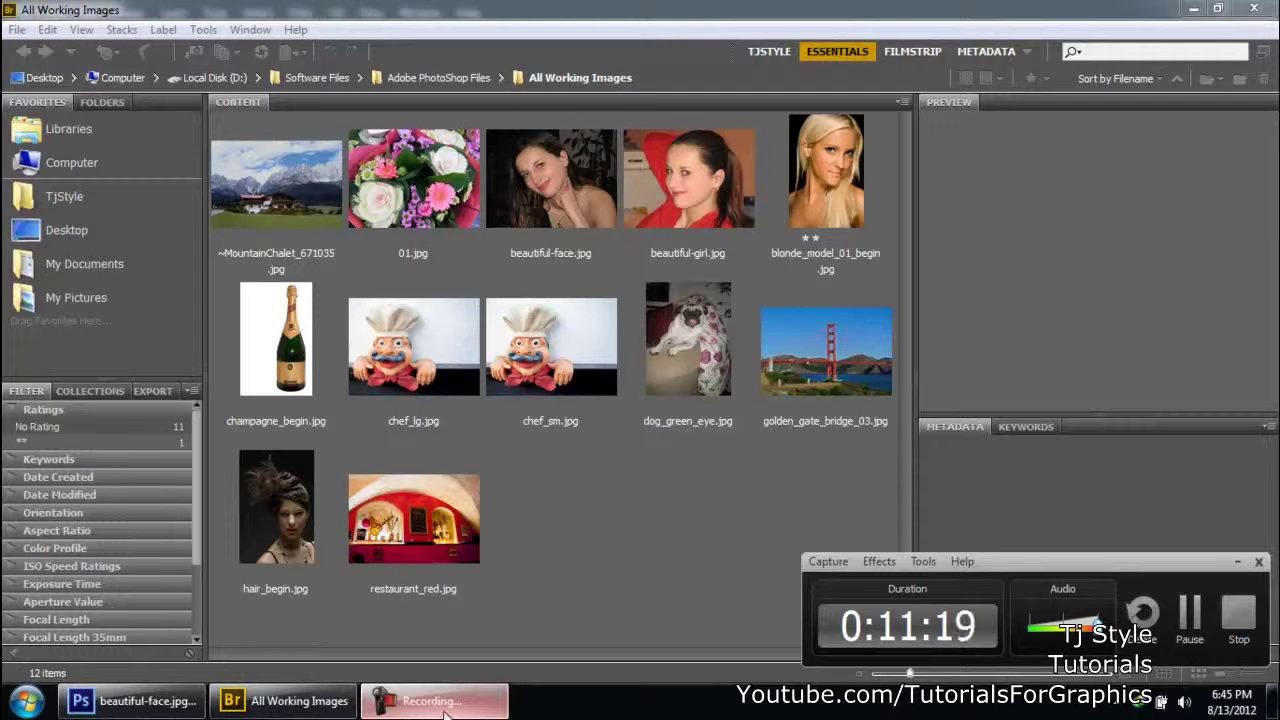
{"action": "left_click", "coordinate": [445, 712]}
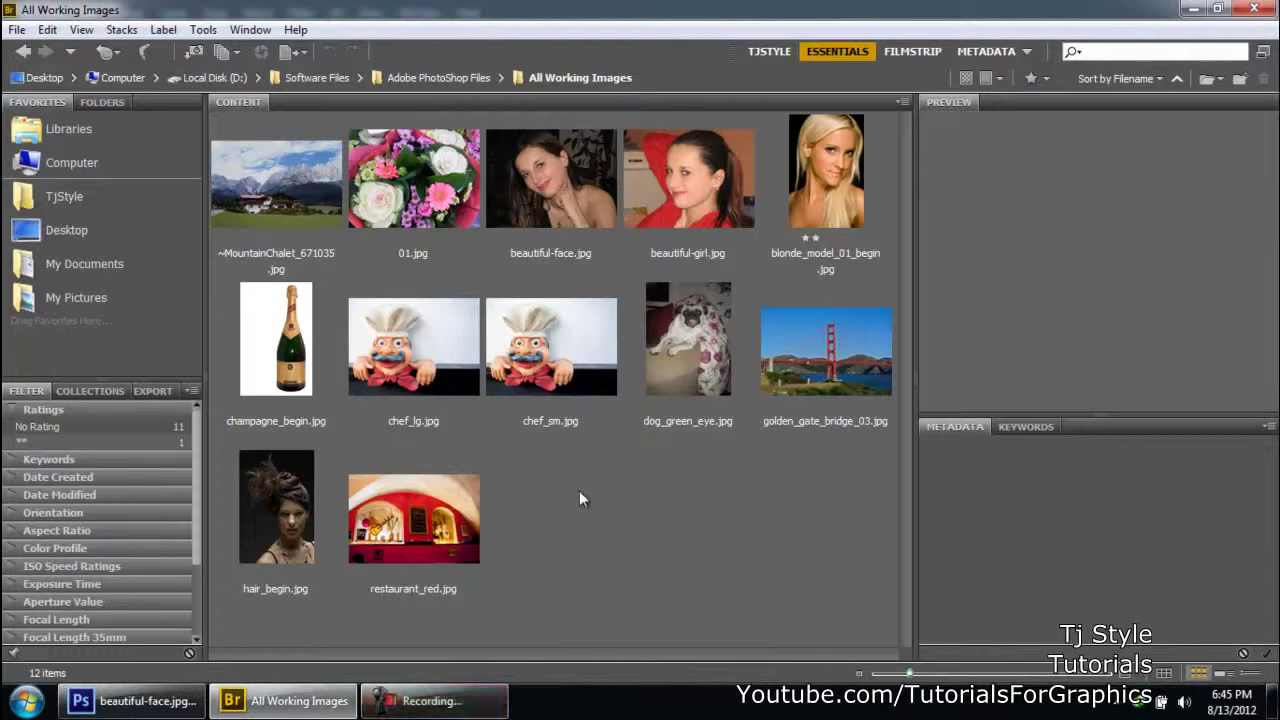
Select the four portraits beautiful-face.jpg, beautiful-girl.jpg, blonde_model_01_begin.jpg and hair_begin.jpg together.
{"action": "left_click", "coordinate": [592, 199]}
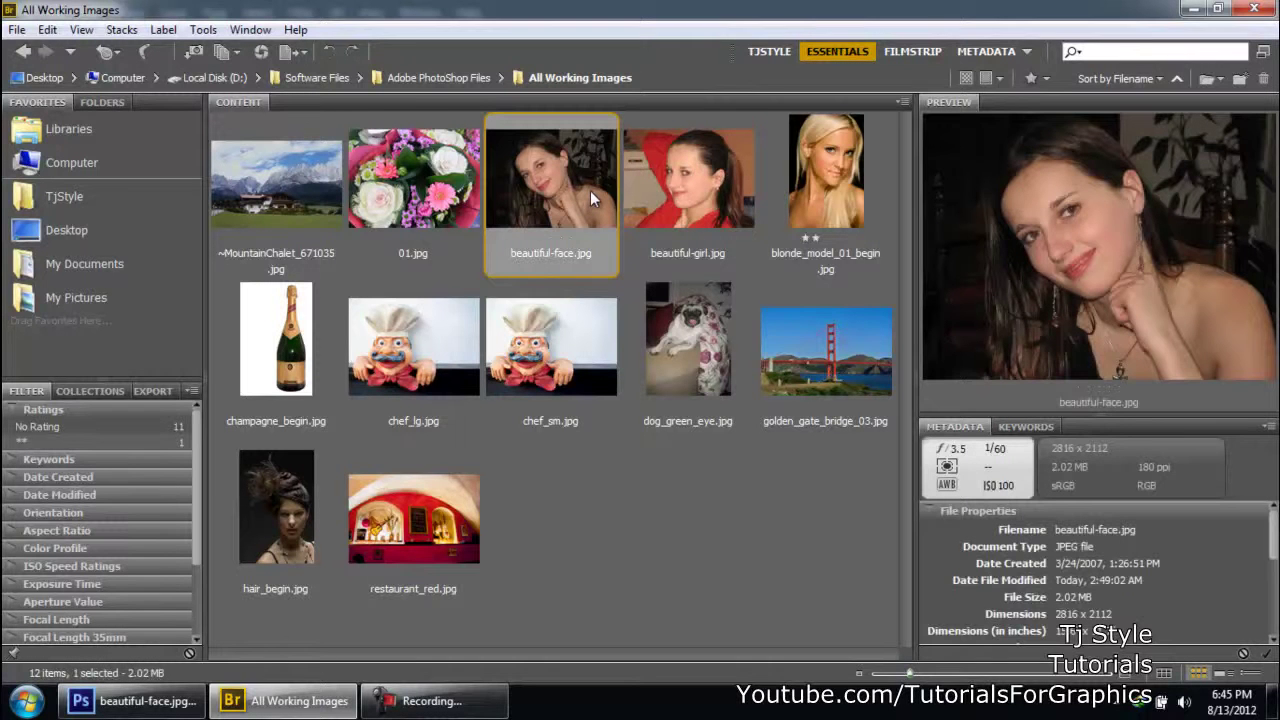
{"action": "left_click", "coordinate": [802, 167], "text": "shift"}
{"action": "left_click", "coordinate": [302, 511], "text": "ctrl"}
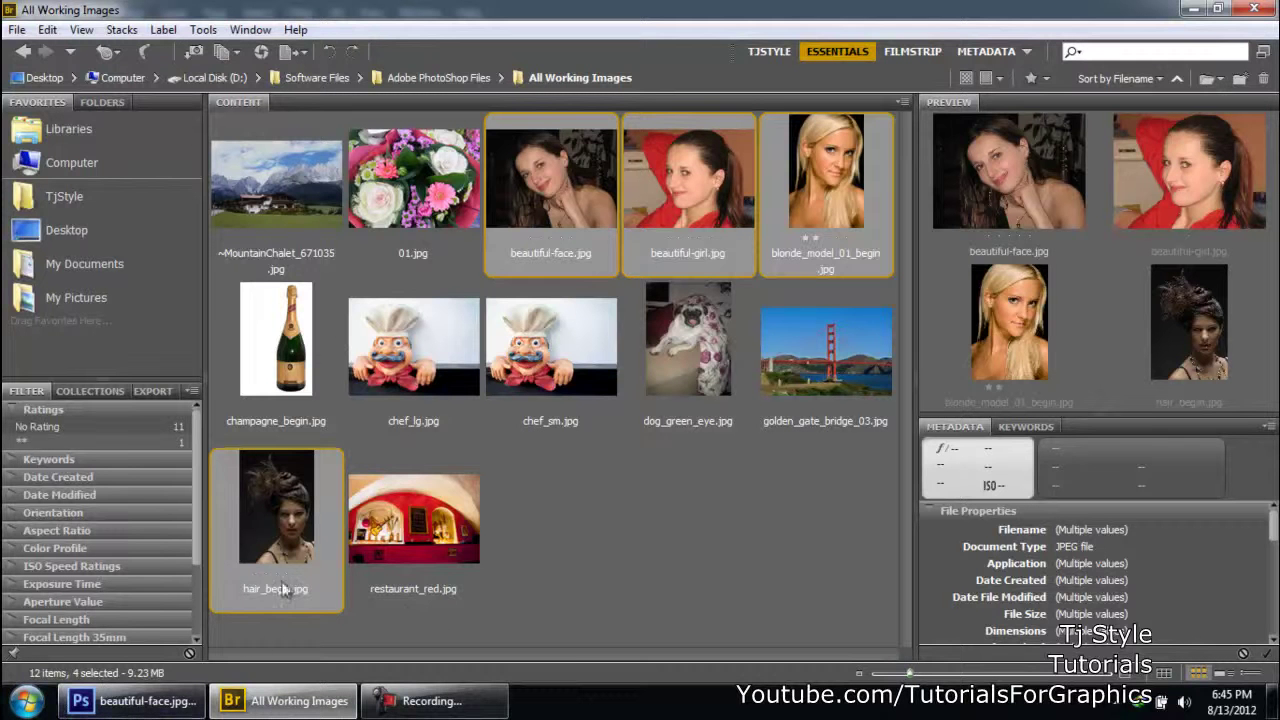
Switch to Photoshop, close the beautiful-face.jpg and beautiful-girl.jpg documents, and return to Bridge.
{"action": "left_click", "coordinate": [180, 703]}
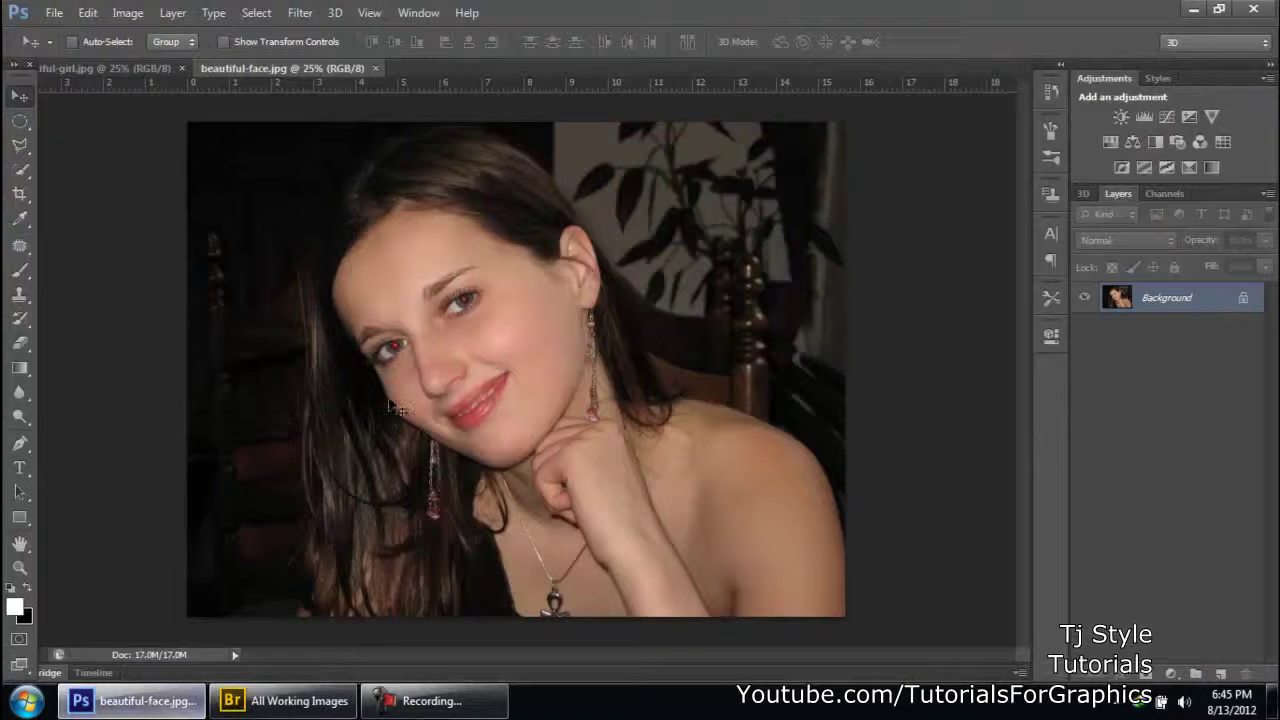
{"action": "left_click", "coordinate": [375, 68]}
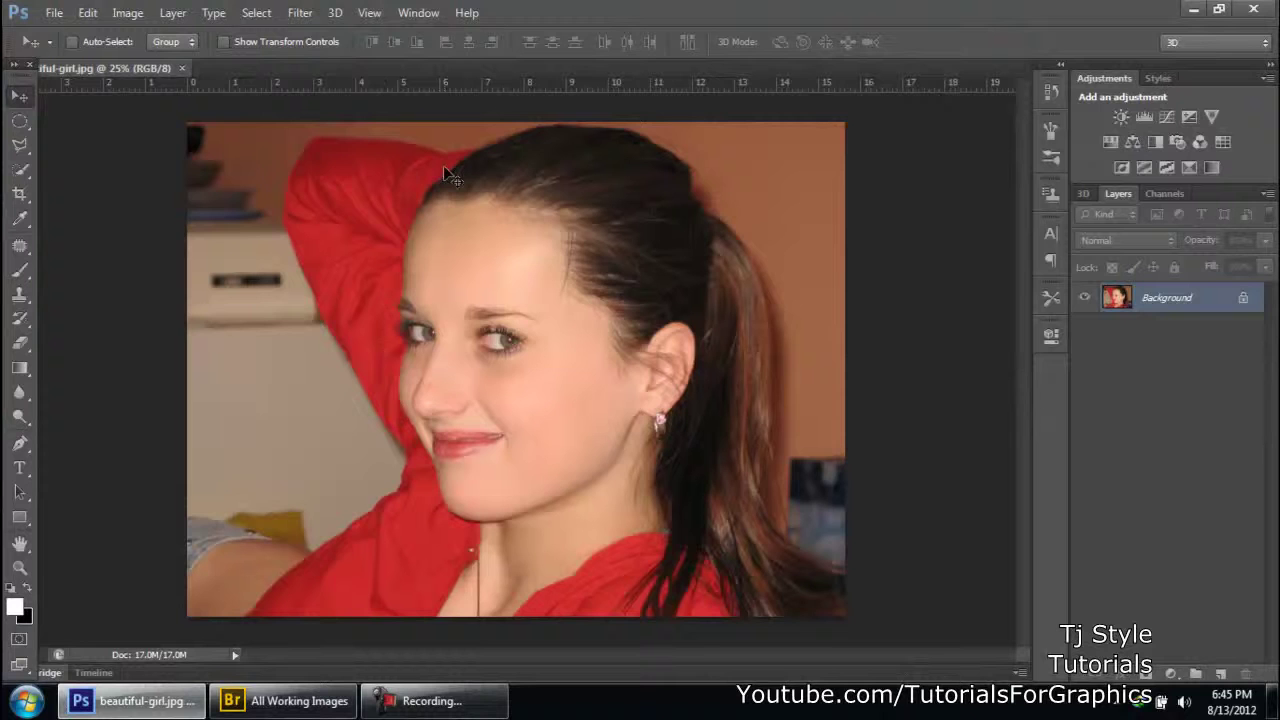
{"action": "left_click", "coordinate": [181, 68]}
{"action": "left_click", "coordinate": [290, 701]}
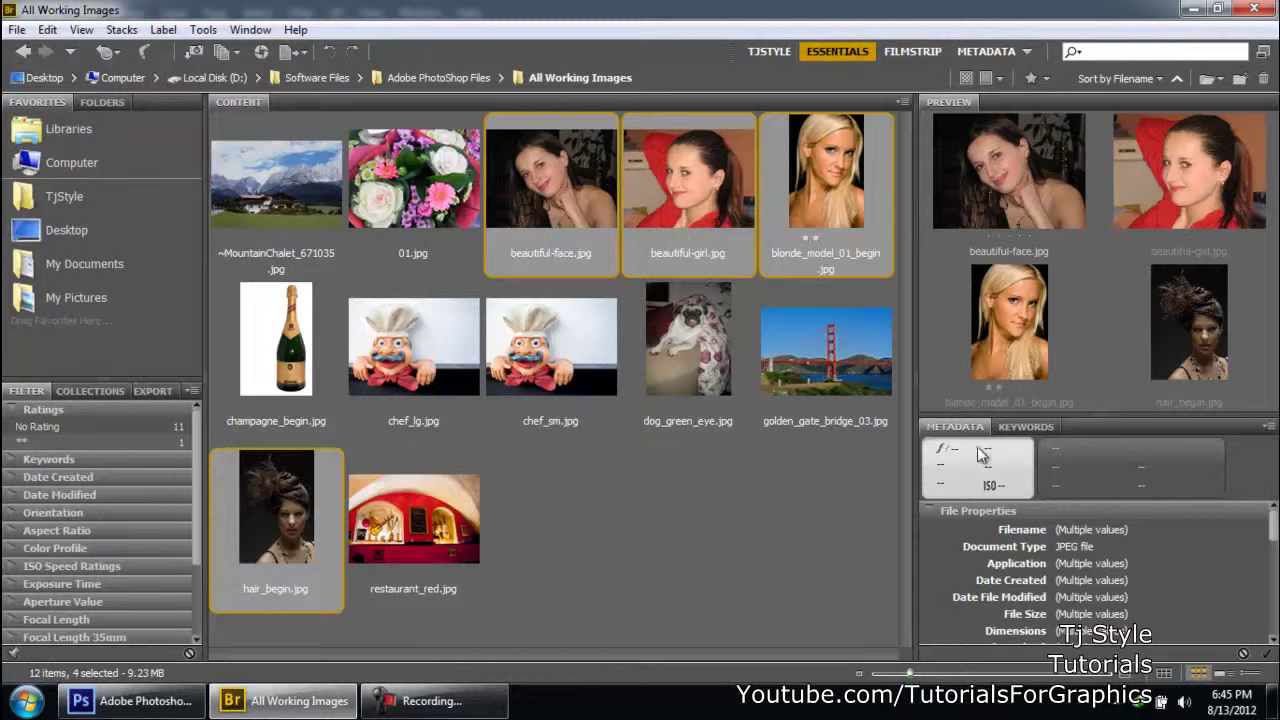
Assign the Woman keyword from Other Keywords to the four selected portraits, and clear the selection.
{"action": "left_click", "coordinate": [1020, 428]}
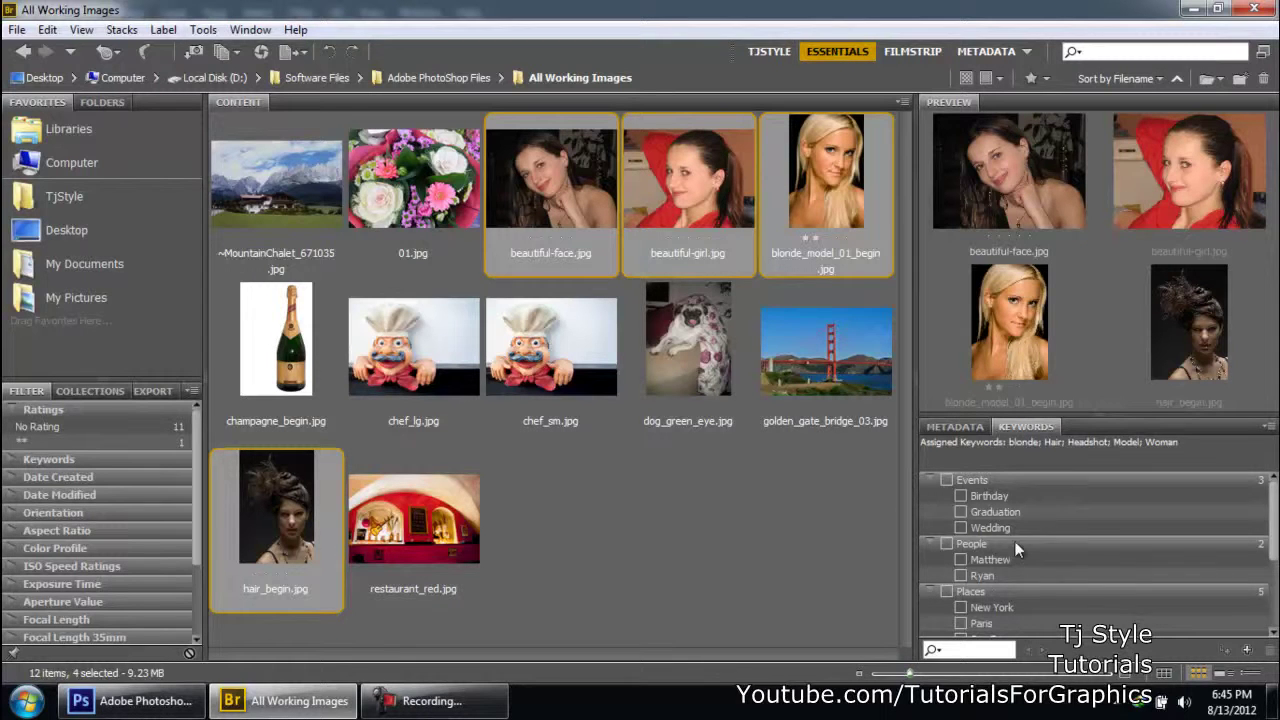
{"action": "scroll", "coordinate": [1015, 553], "scroll_direction": "down", "scroll_amount": 3}
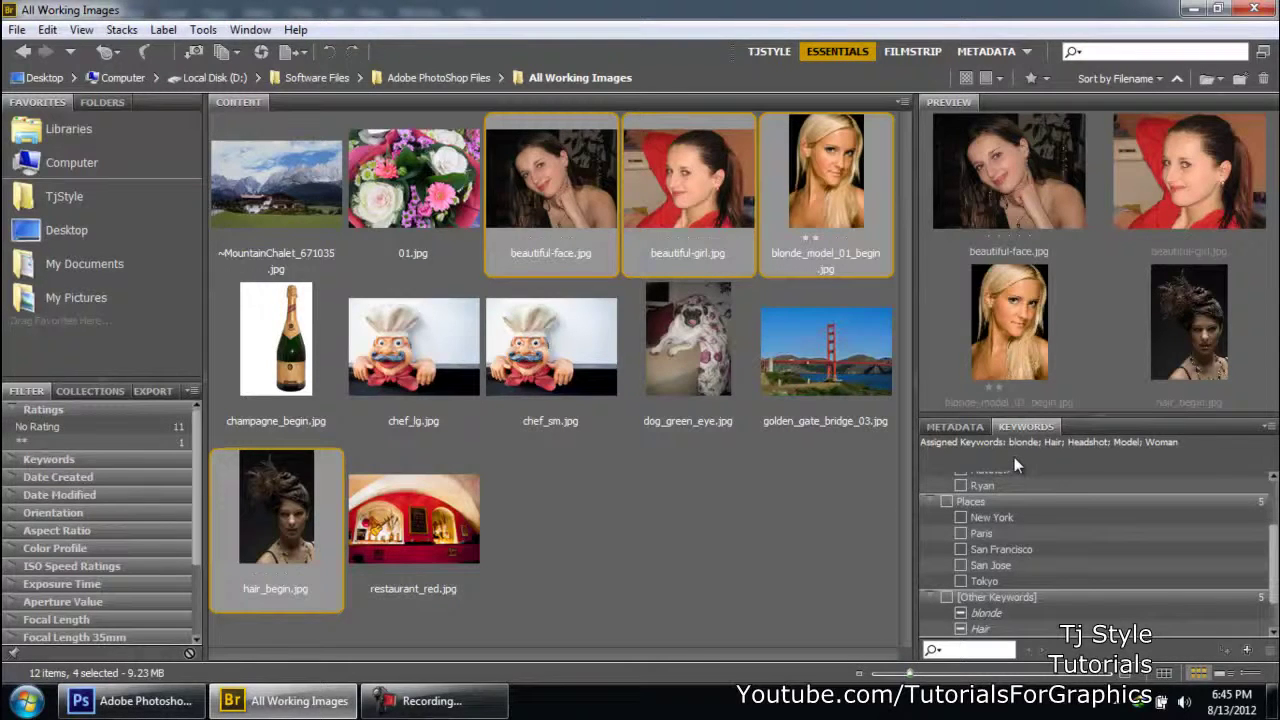
{"action": "scroll", "coordinate": [1272, 490], "scroll_direction": "up", "scroll_amount": 3}
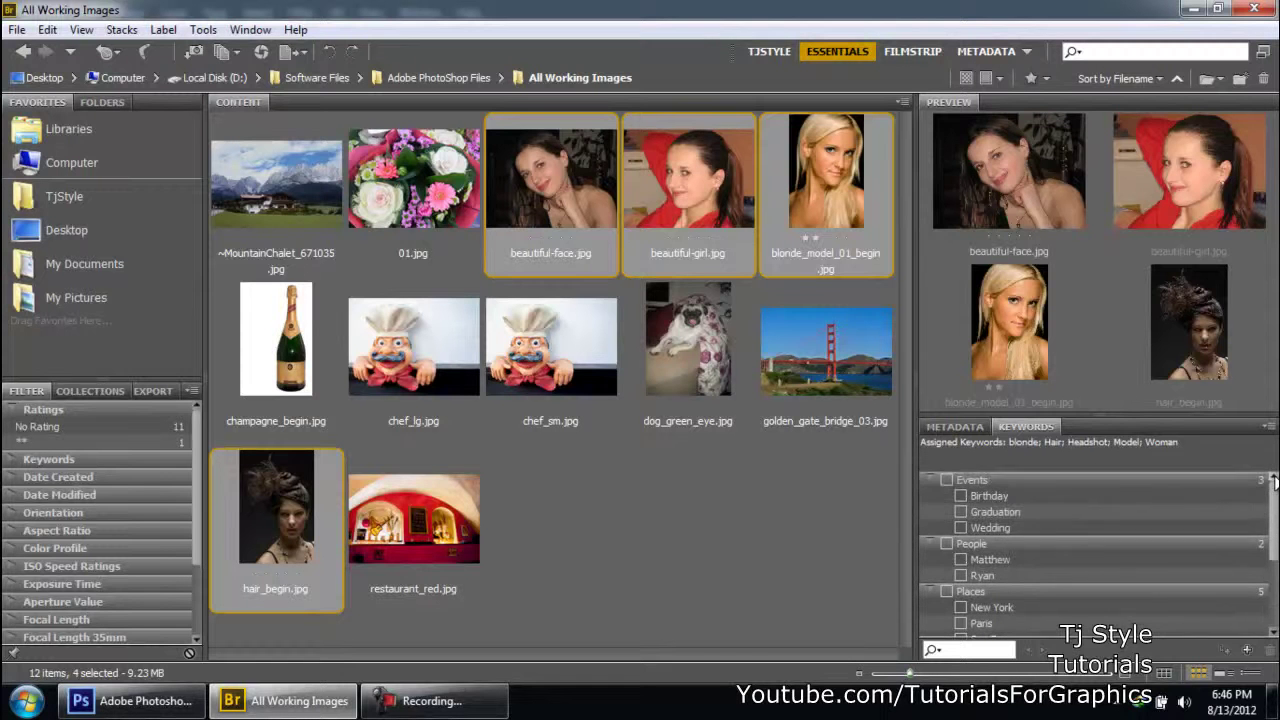
{"action": "scroll", "coordinate": [1270, 540], "scroll_direction": "down", "scroll_amount": 2}
{"action": "scroll", "coordinate": [1270, 540], "scroll_direction": "down", "scroll_amount": 2}
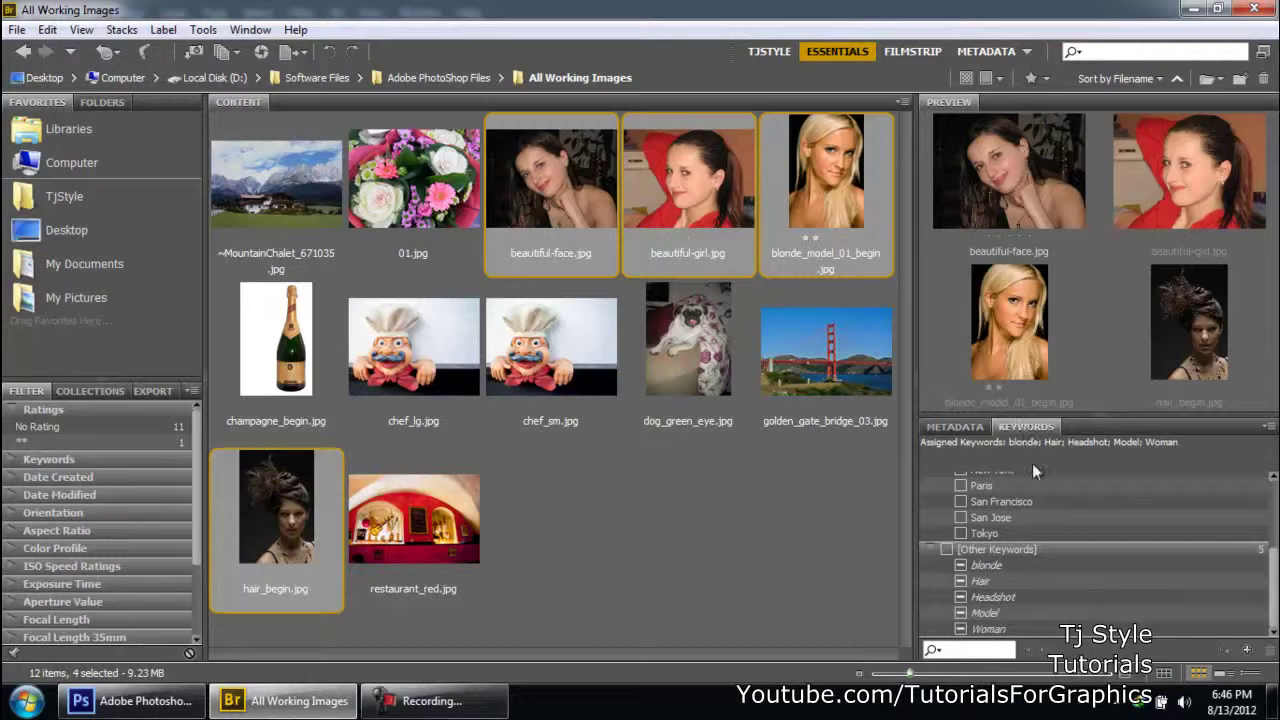
{"action": "left_click", "coordinate": [961, 629]}
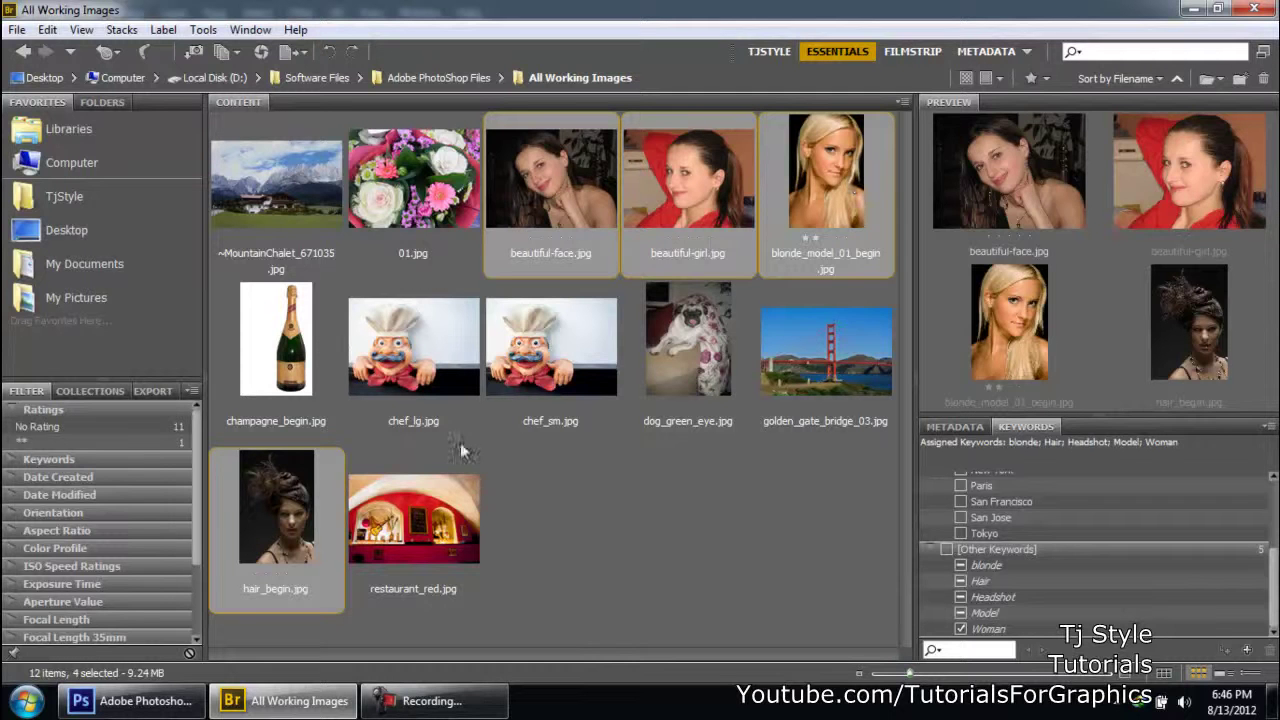
{"action": "left_click", "coordinate": [835, 480]}
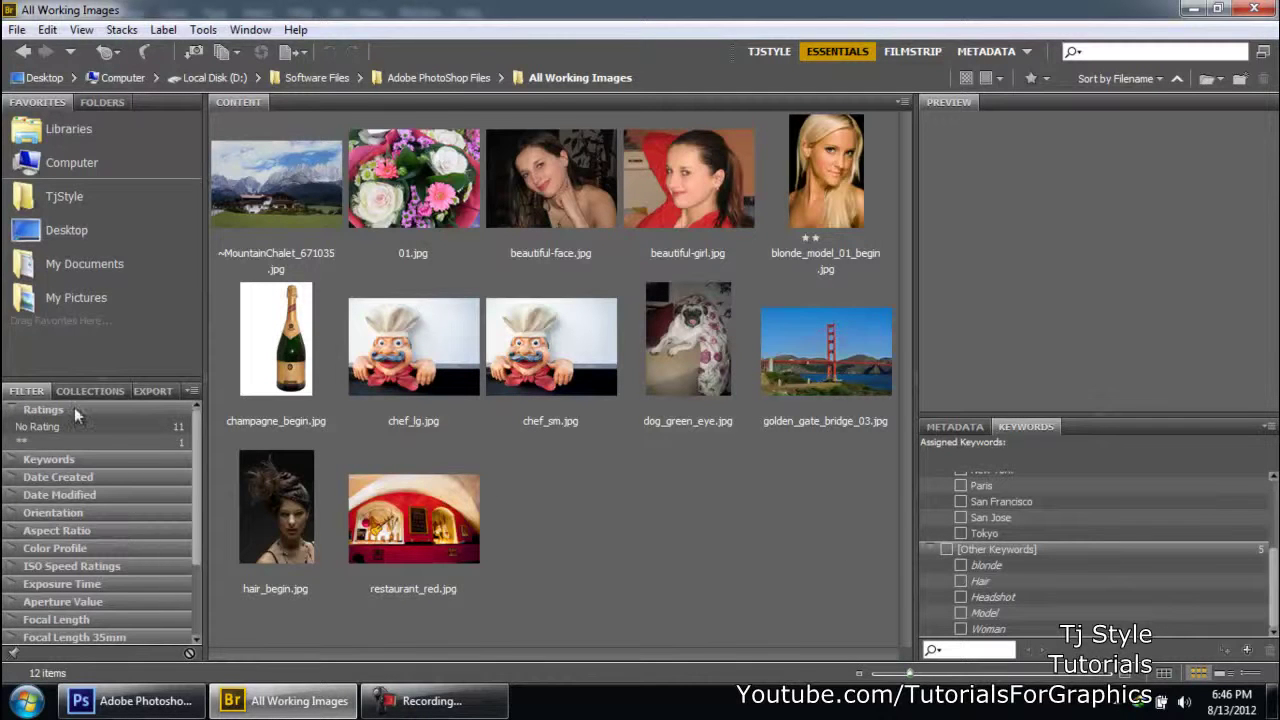
Collapse the Ratings filter criteria, look through the other filter categories, and expand the Keywords criteria.
{"action": "left_click", "coordinate": [15, 409]}
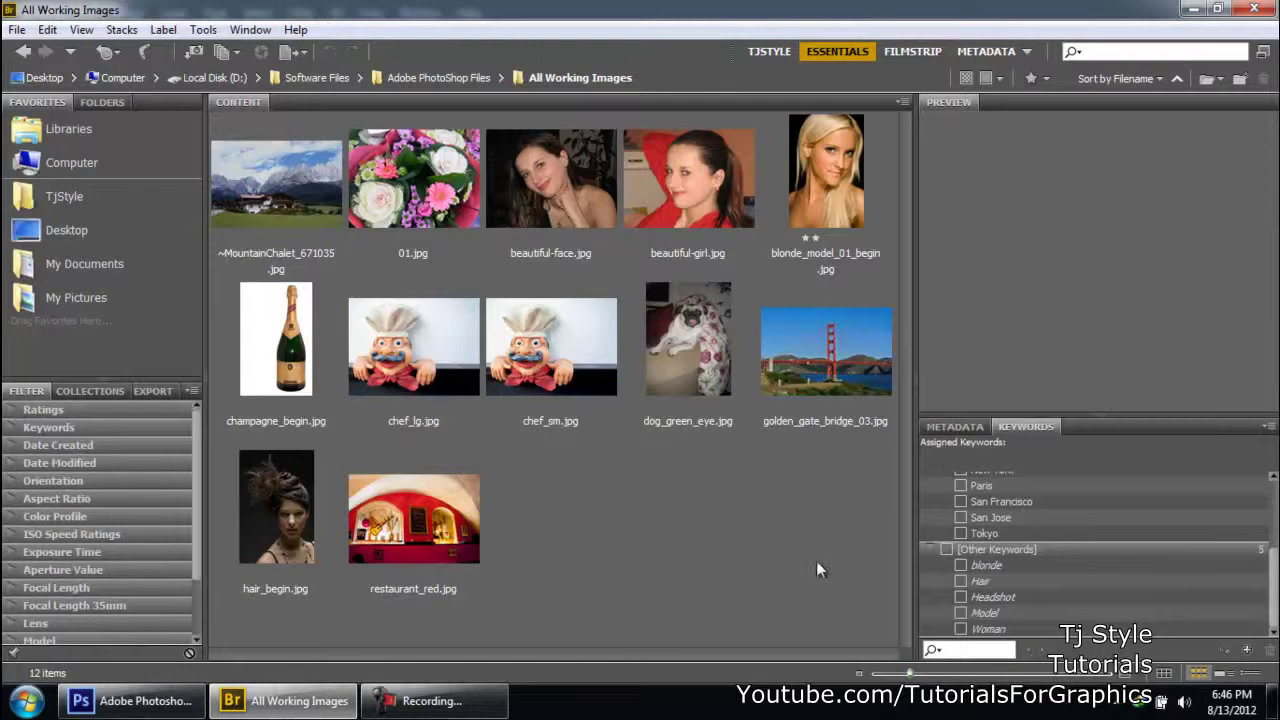
{"action": "scroll", "coordinate": [160, 565], "scroll_direction": "down", "scroll_amount": 2}
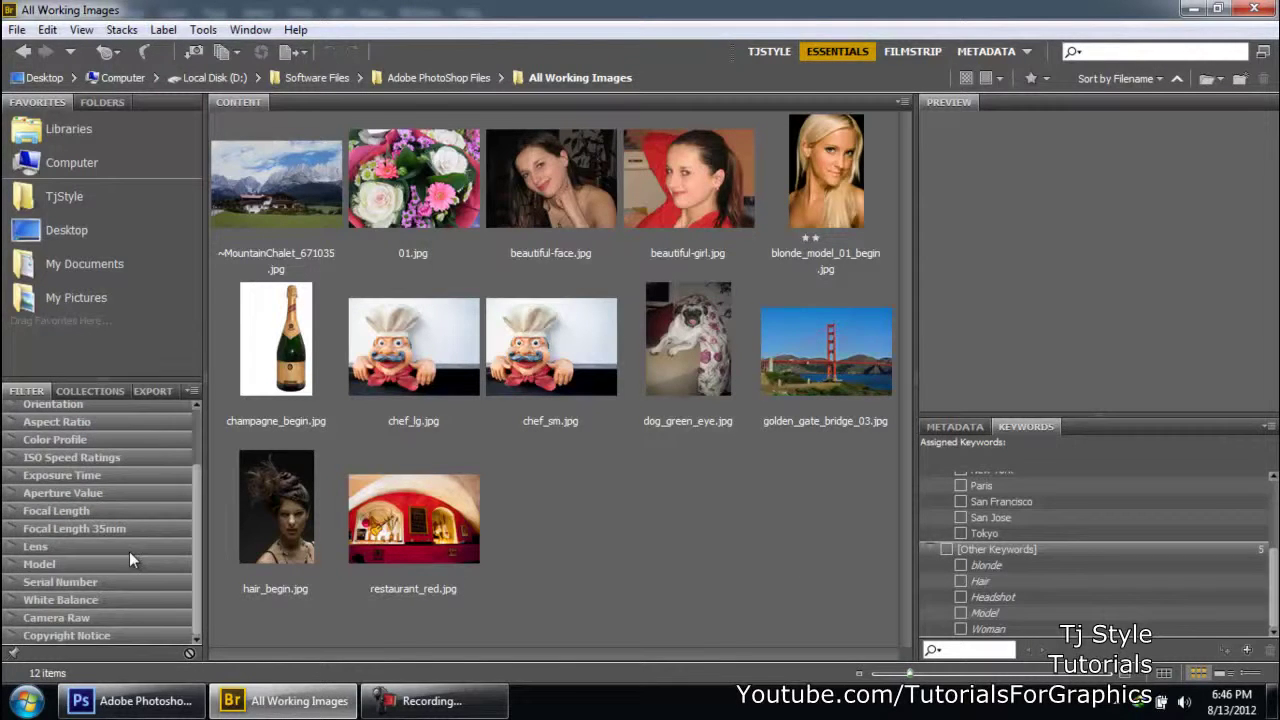
{"action": "scroll", "coordinate": [130, 558], "scroll_direction": "up", "scroll_amount": 2}
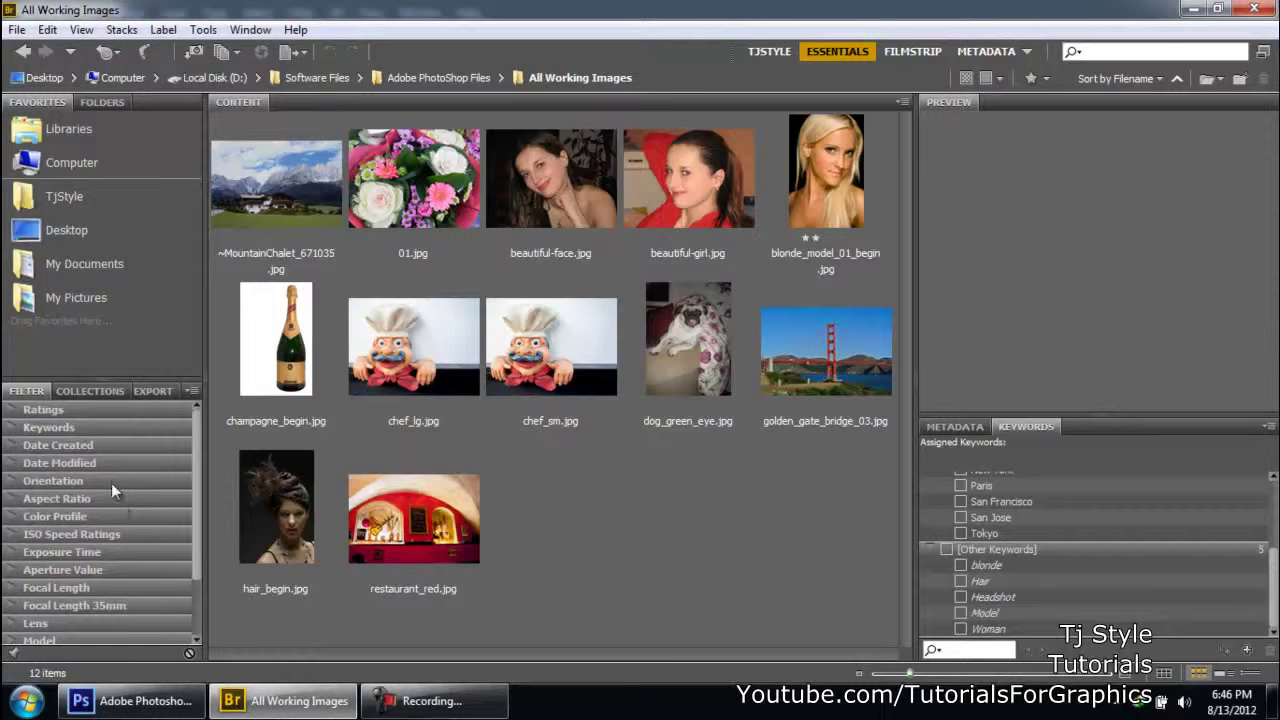
{"action": "left_click", "coordinate": [72, 516]}
{"action": "left_click", "coordinate": [72, 516]}
{"action": "left_click", "coordinate": [47, 429]}
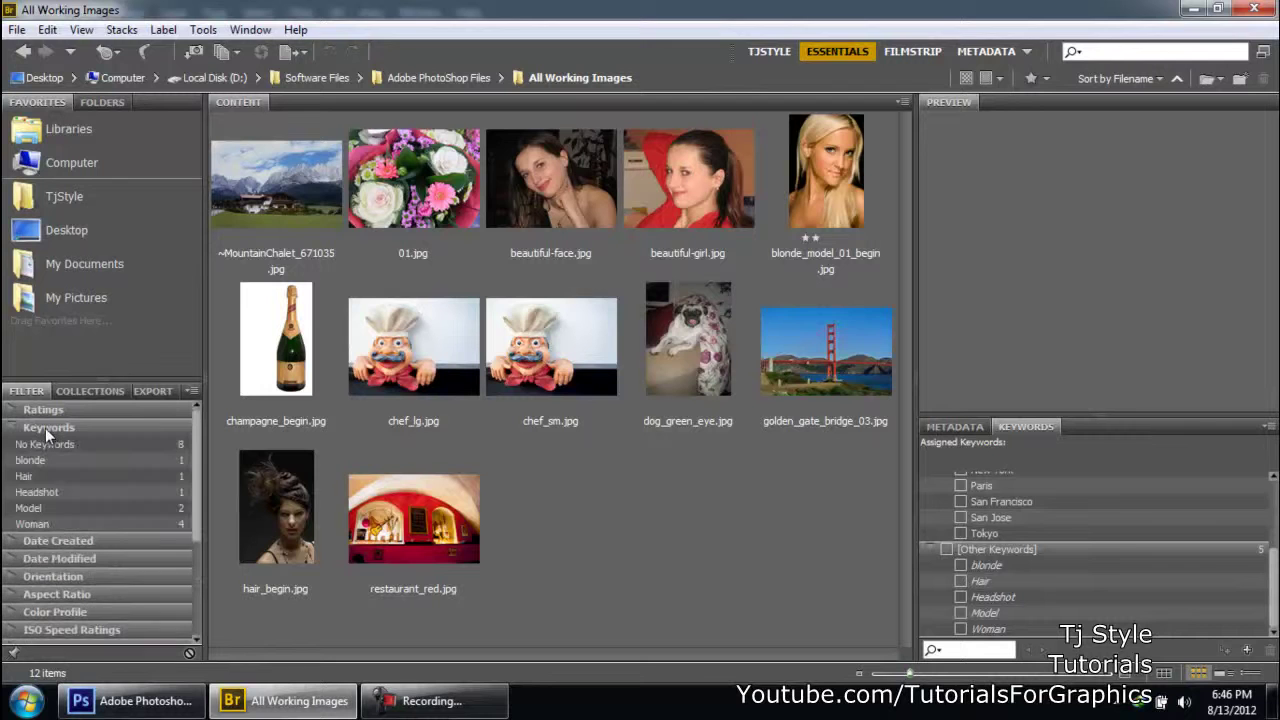
Filter the All Working Images folder to show only images with the Woman keyword.
{"action": "left_click", "coordinate": [35, 525]}
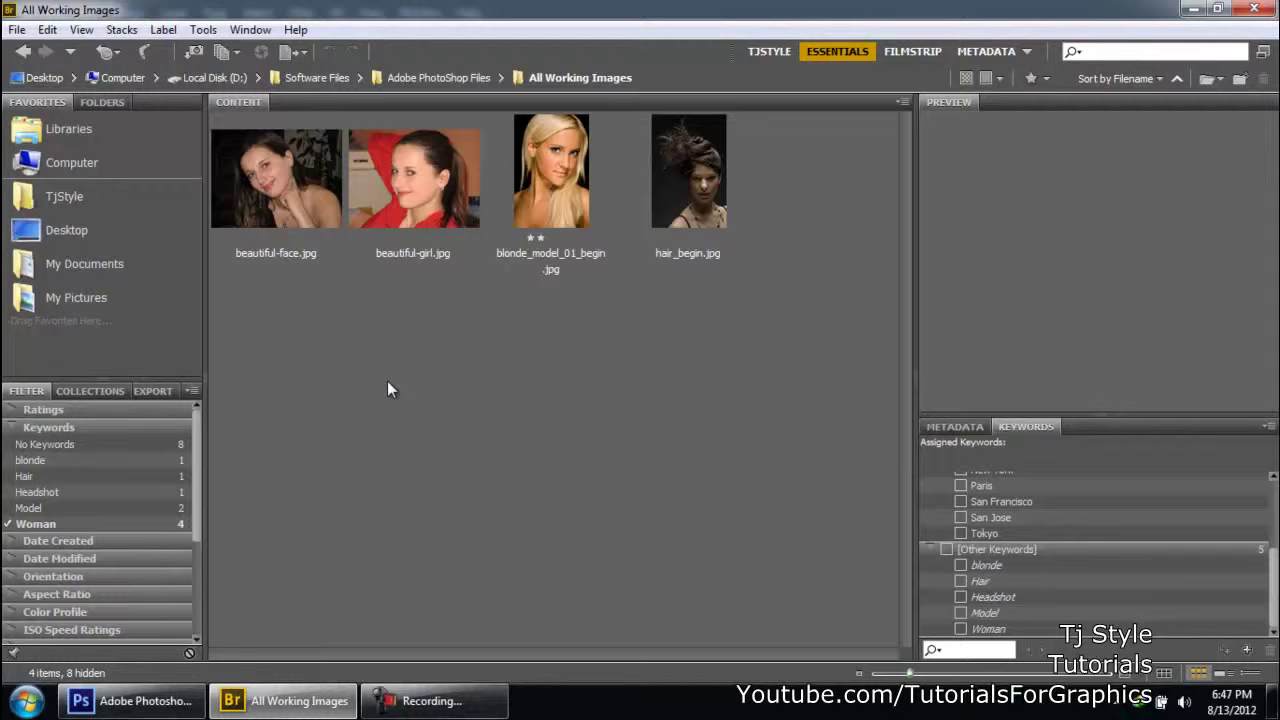
{"action": "left_click", "coordinate": [473, 712]}
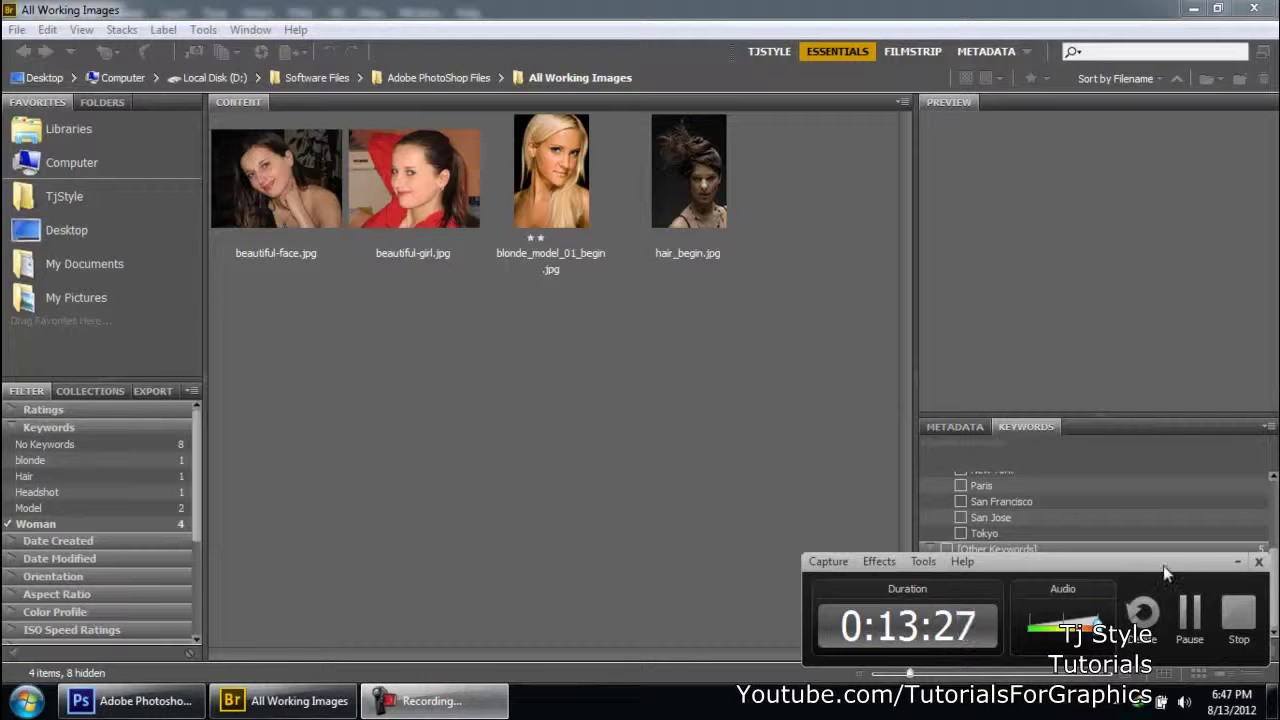
{"action": "left_click", "coordinate": [1237, 561]}
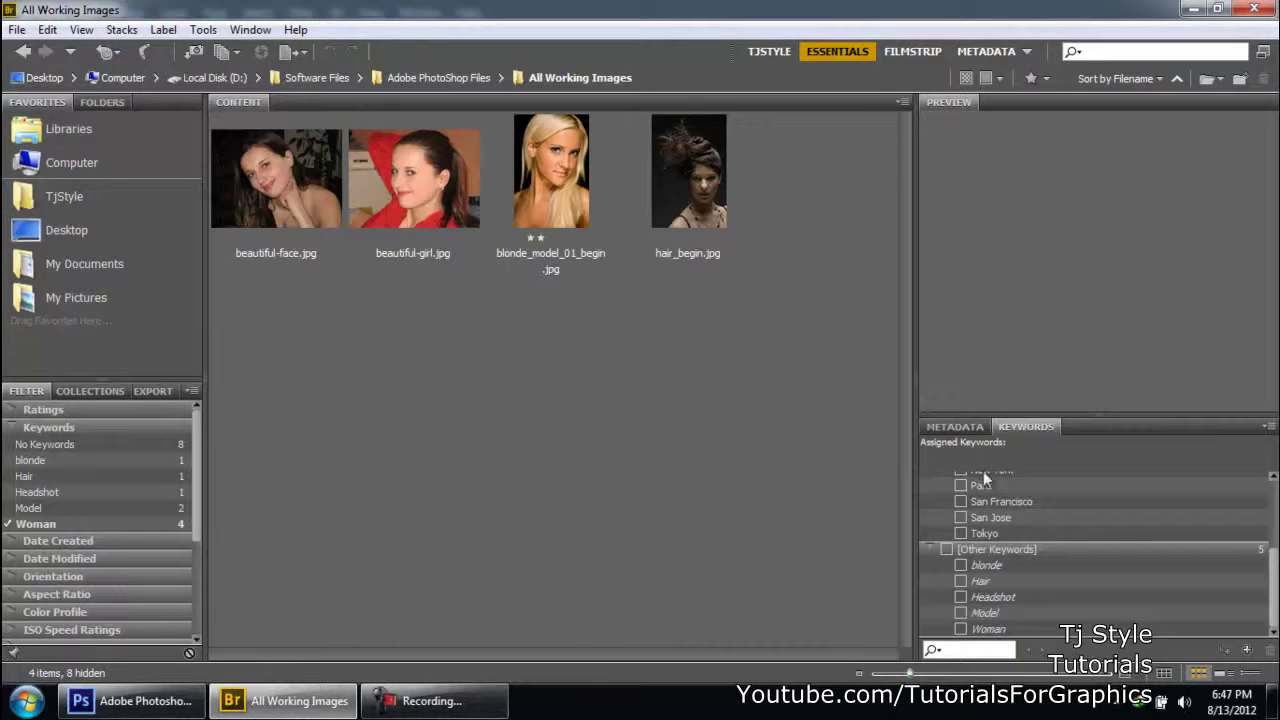
Create a new top-level keyword named Tjstyle in the keyword list.
{"action": "scroll", "coordinate": [998, 551], "scroll_direction": "up", "scroll_amount": 3}
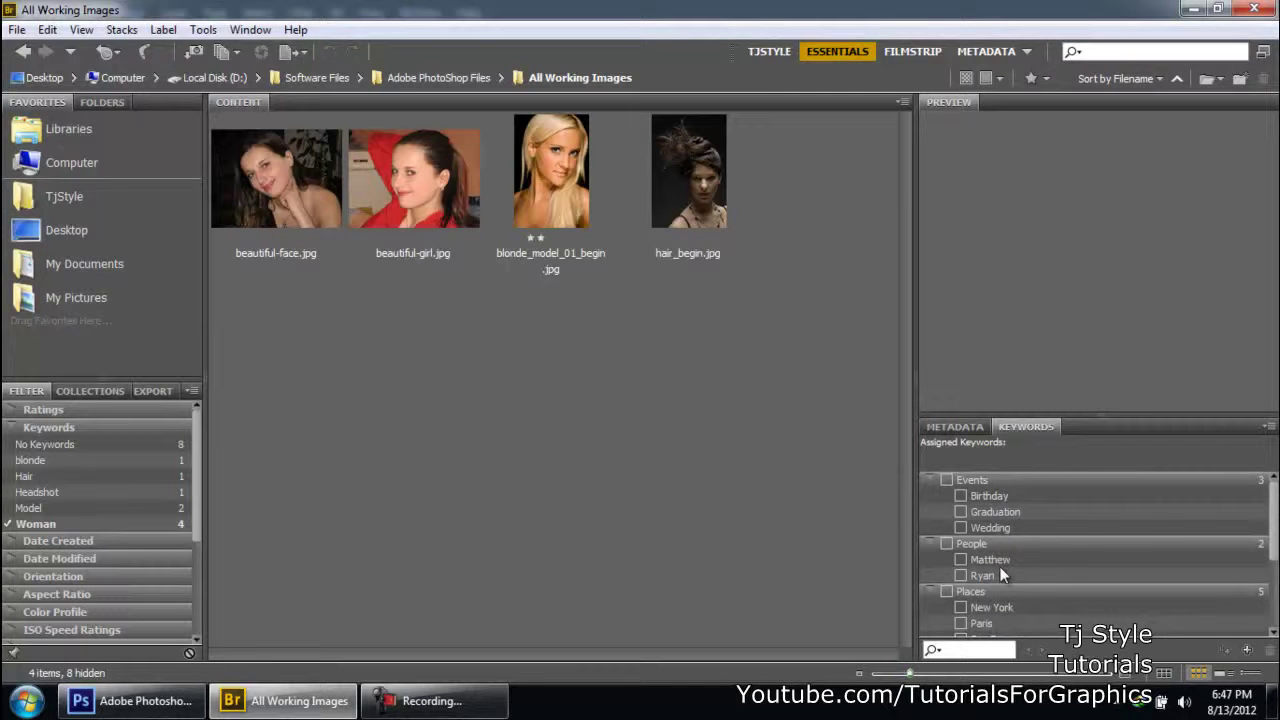
{"action": "scroll", "coordinate": [1000, 569], "scroll_direction": "down", "scroll_amount": 3}
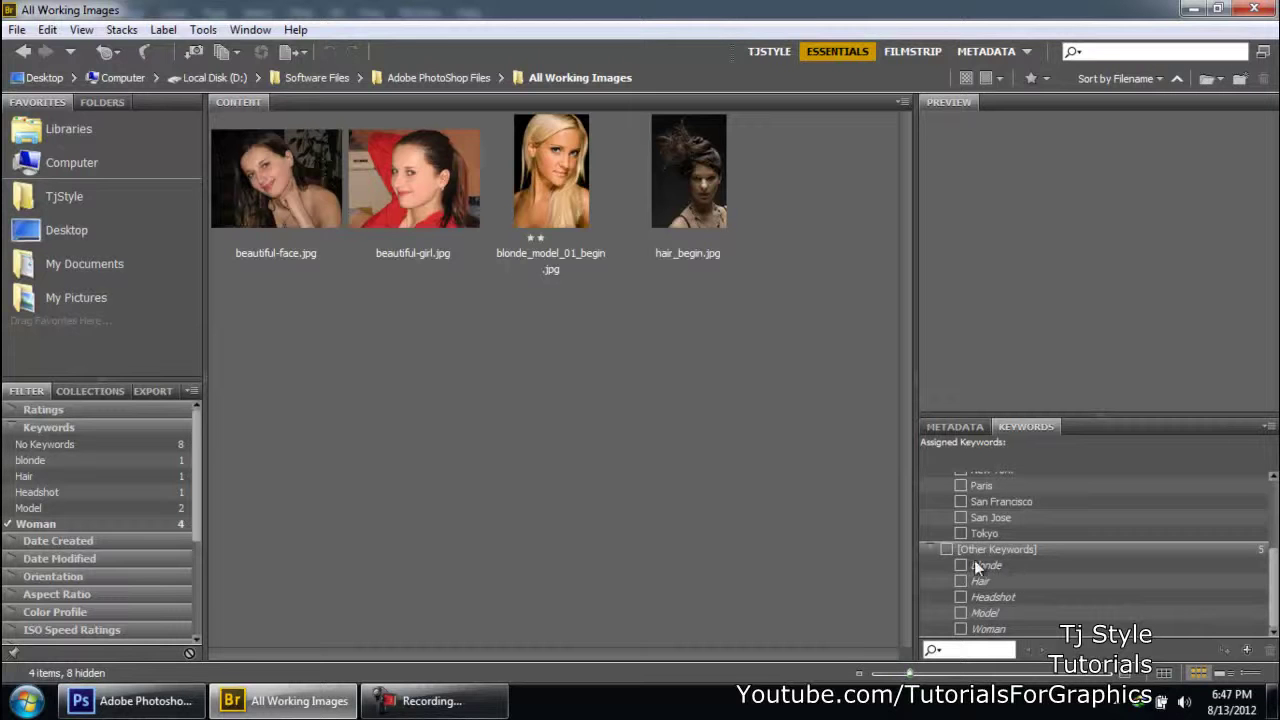
{"action": "scroll", "coordinate": [982, 562], "scroll_direction": "up", "scroll_amount": 3}
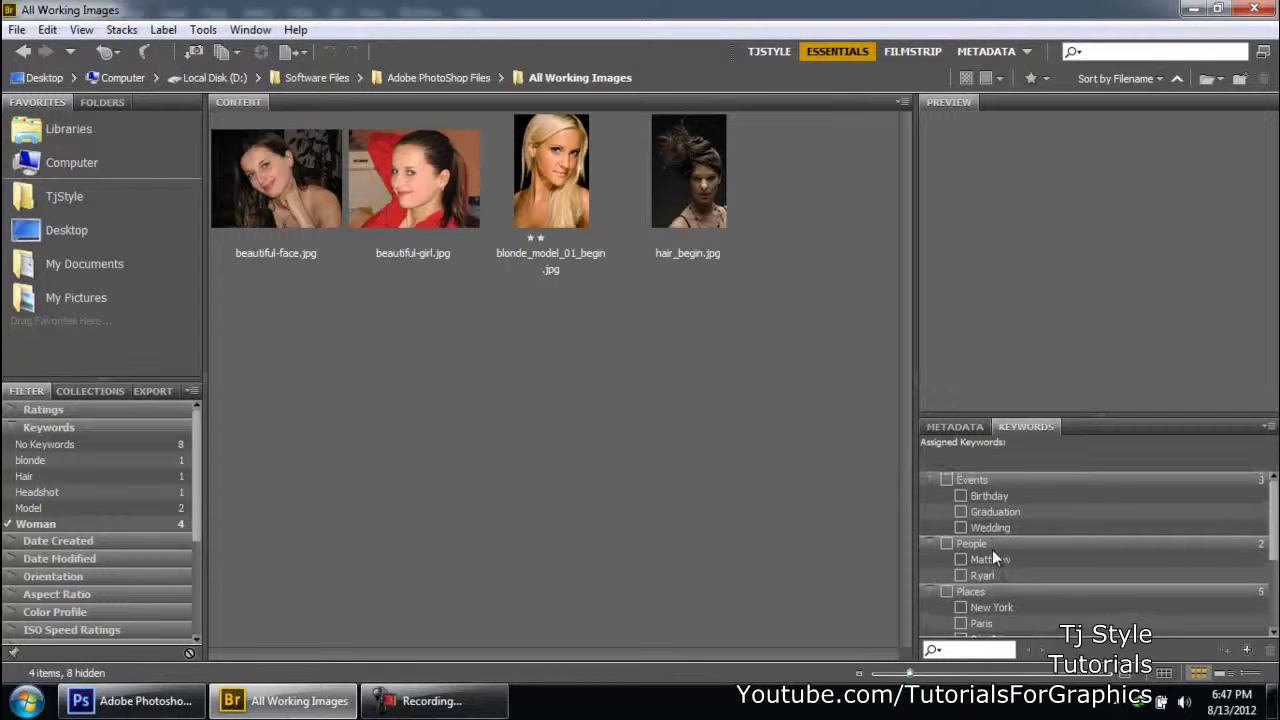
{"action": "left_click", "coordinate": [1268, 428]}
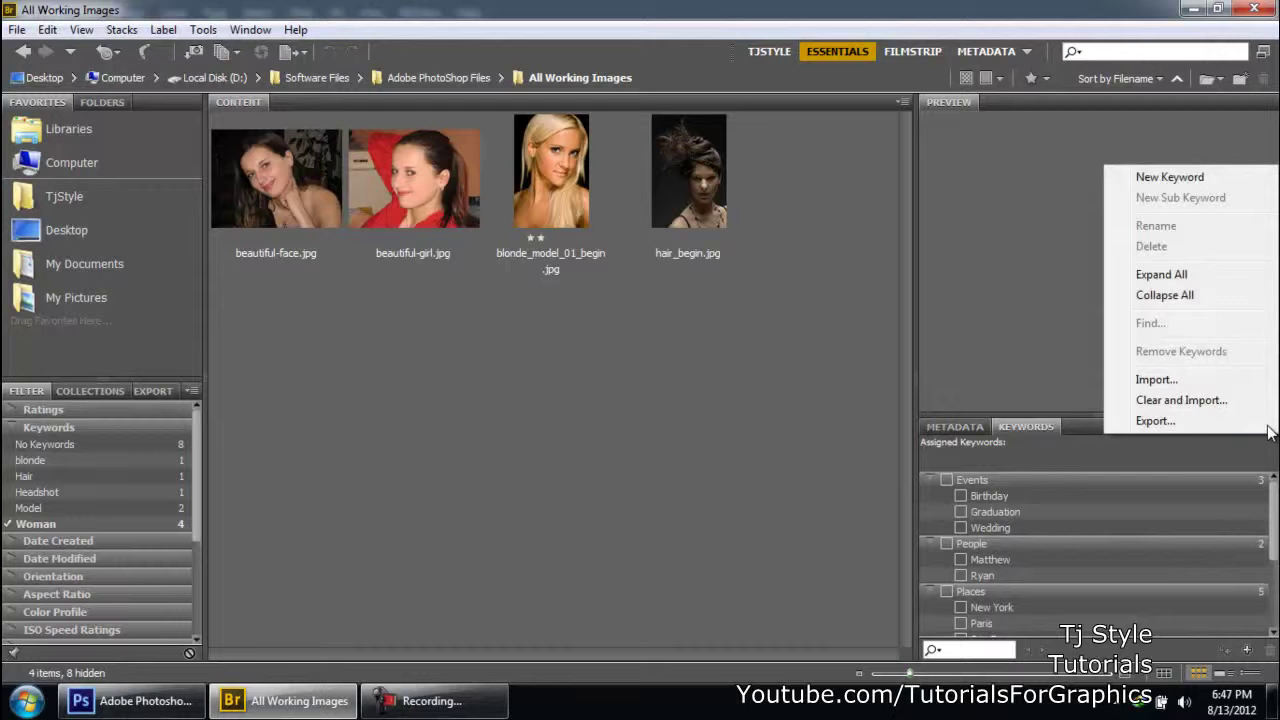
{"action": "left_click", "coordinate": [1271, 448]}
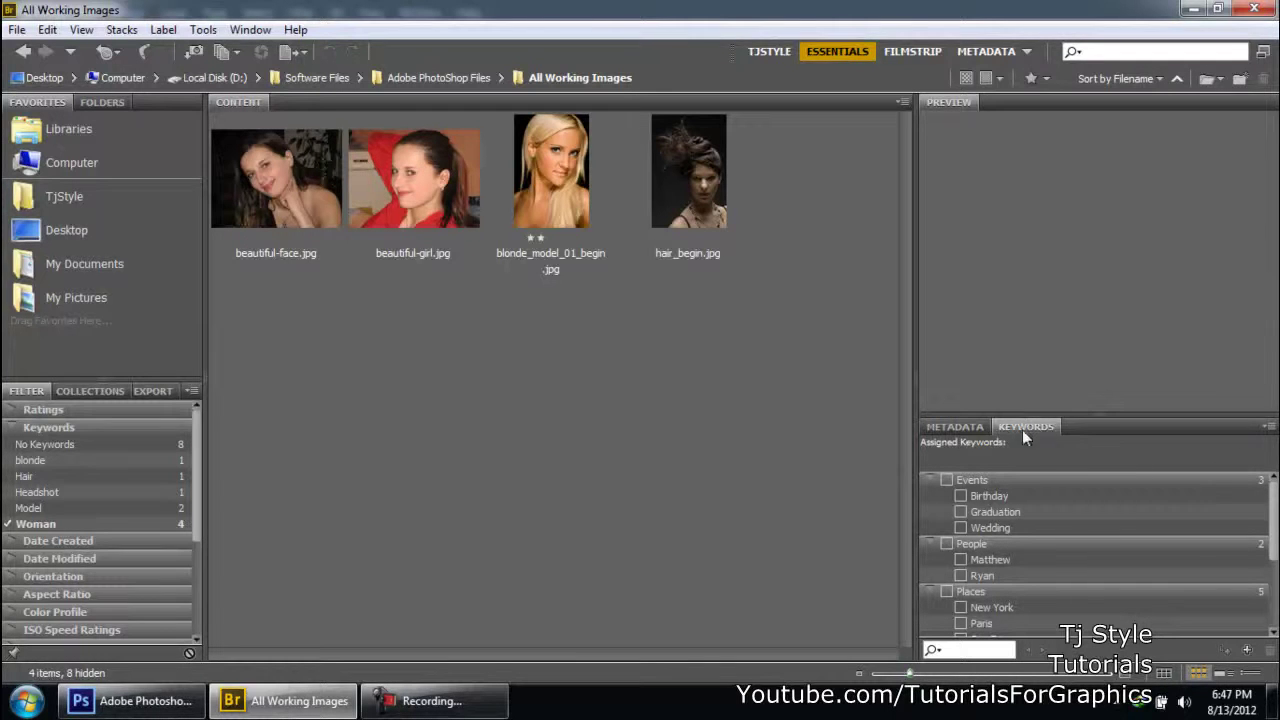
{"action": "left_click", "coordinate": [1268, 428]}
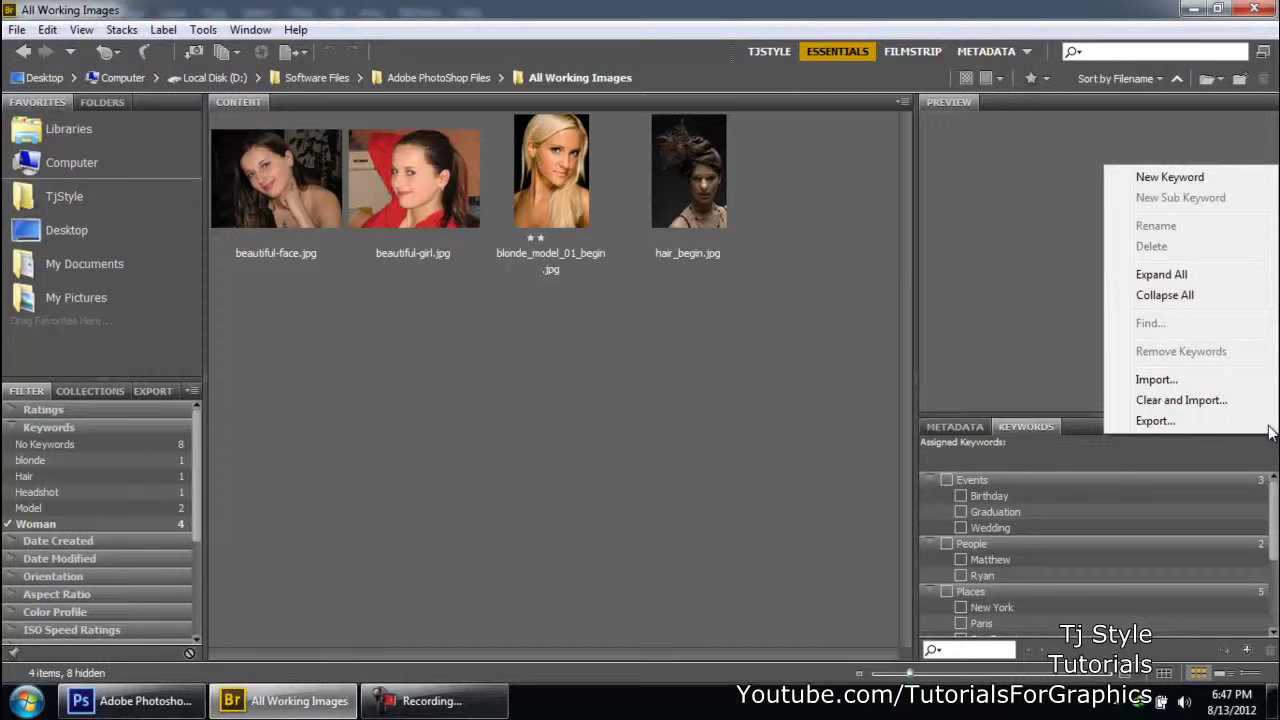
{"action": "left_click", "coordinate": [1160, 180]}
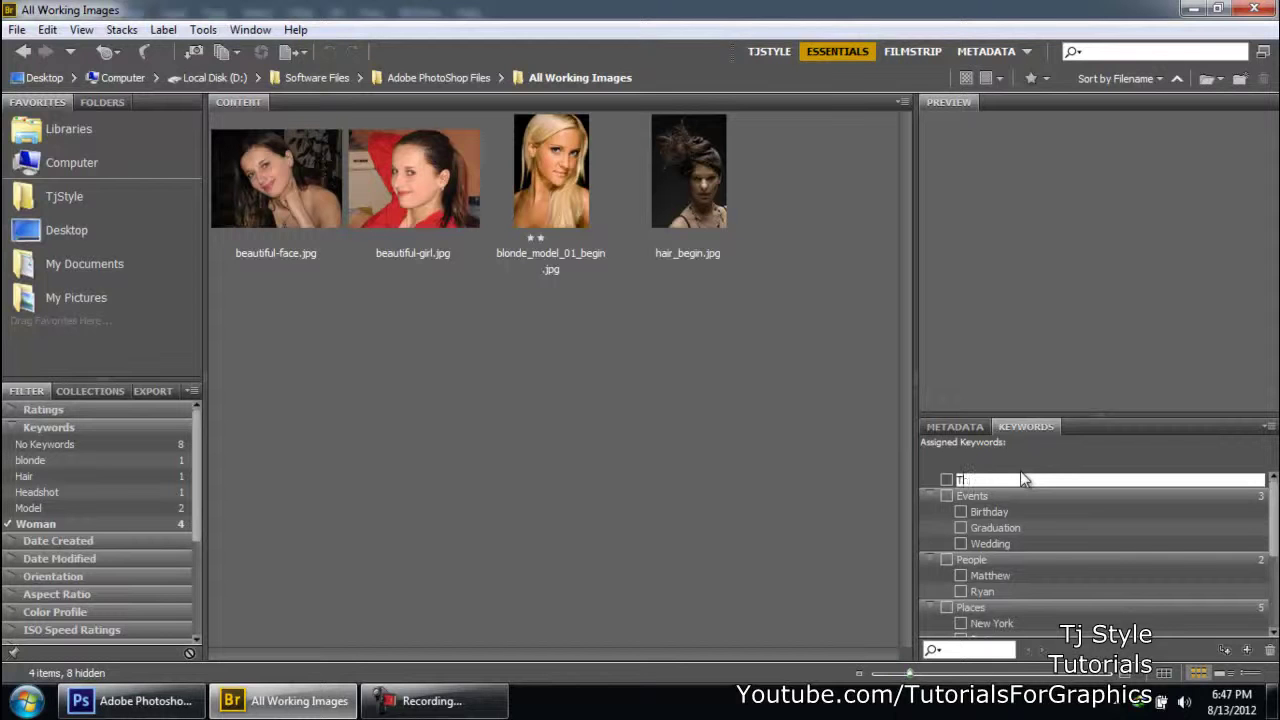
{"action": "type", "text": "Tjstyle"}
{"action": "key", "text": "Return"}
{"action": "scroll", "coordinate": [1009, 478], "scroll_direction": "down", "scroll_amount": 5}
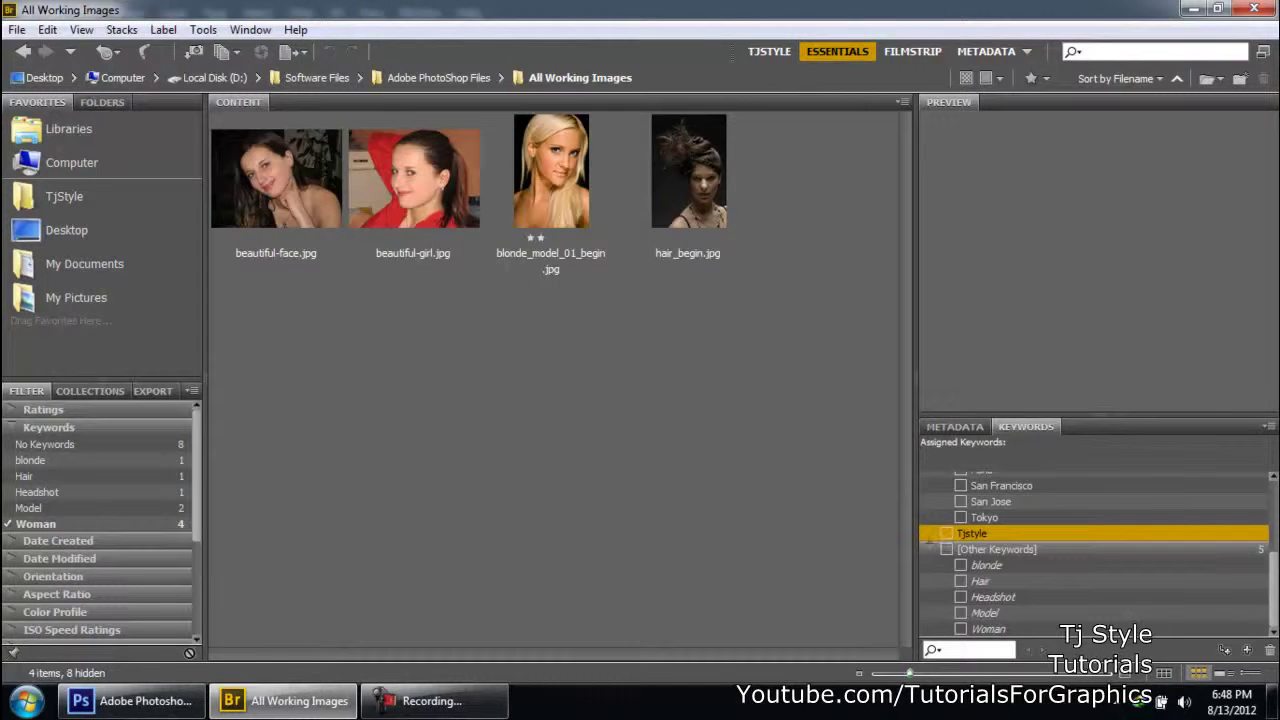
{"action": "left_click", "coordinate": [440, 702]}
{"action": "left_click", "coordinate": [440, 702]}
Clear the Woman keyword filter to show all images, and apply it again.
{"action": "left_click", "coordinate": [30, 429]}
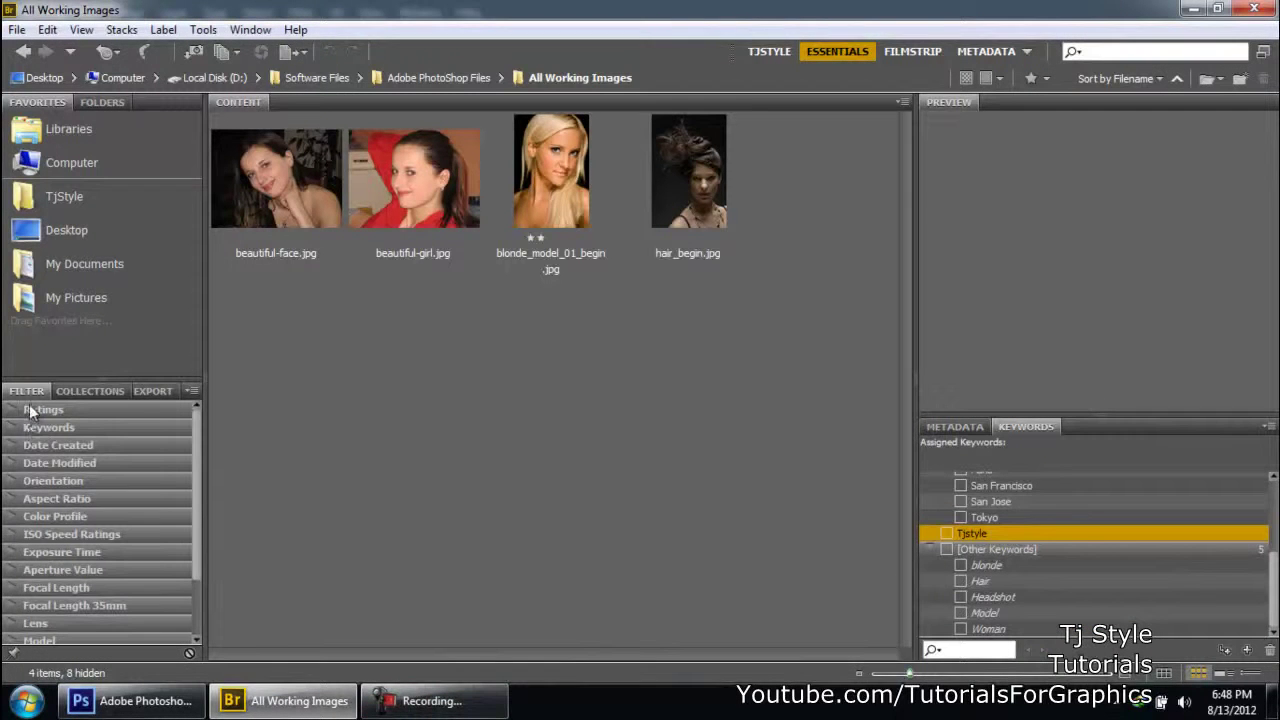
{"action": "left_click", "coordinate": [40, 428]}
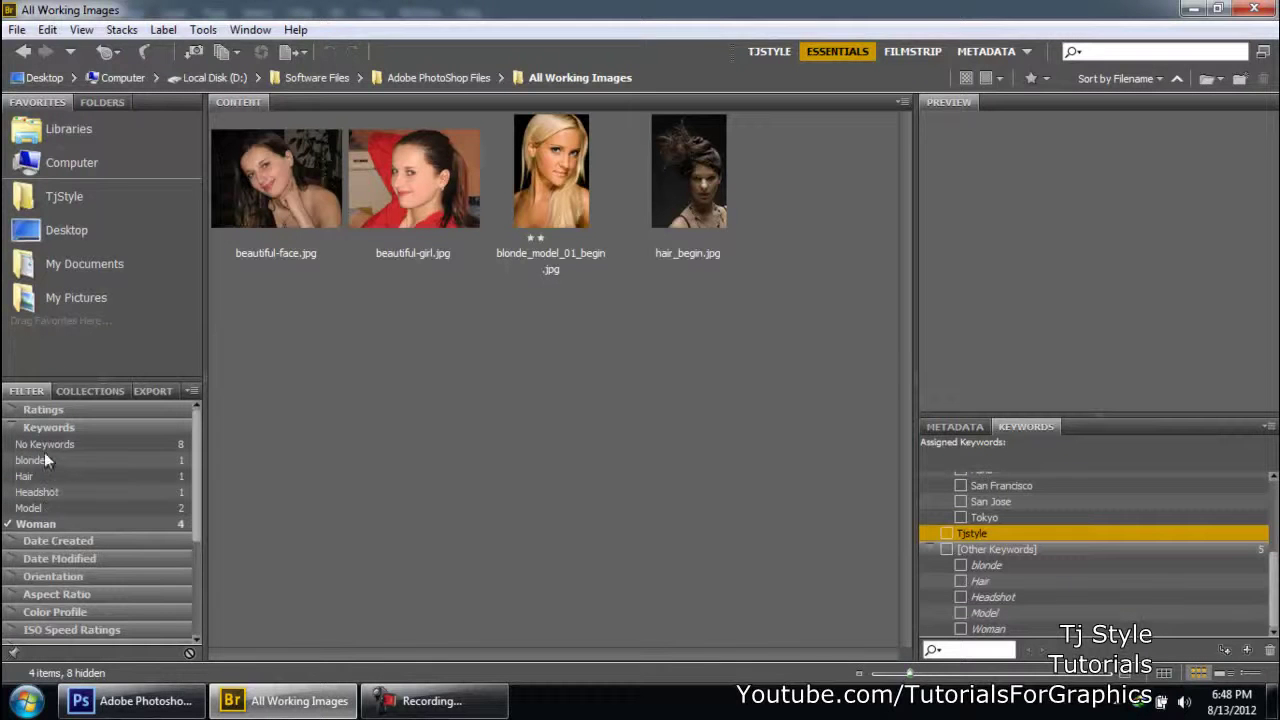
{"action": "left_click", "coordinate": [34, 525]}
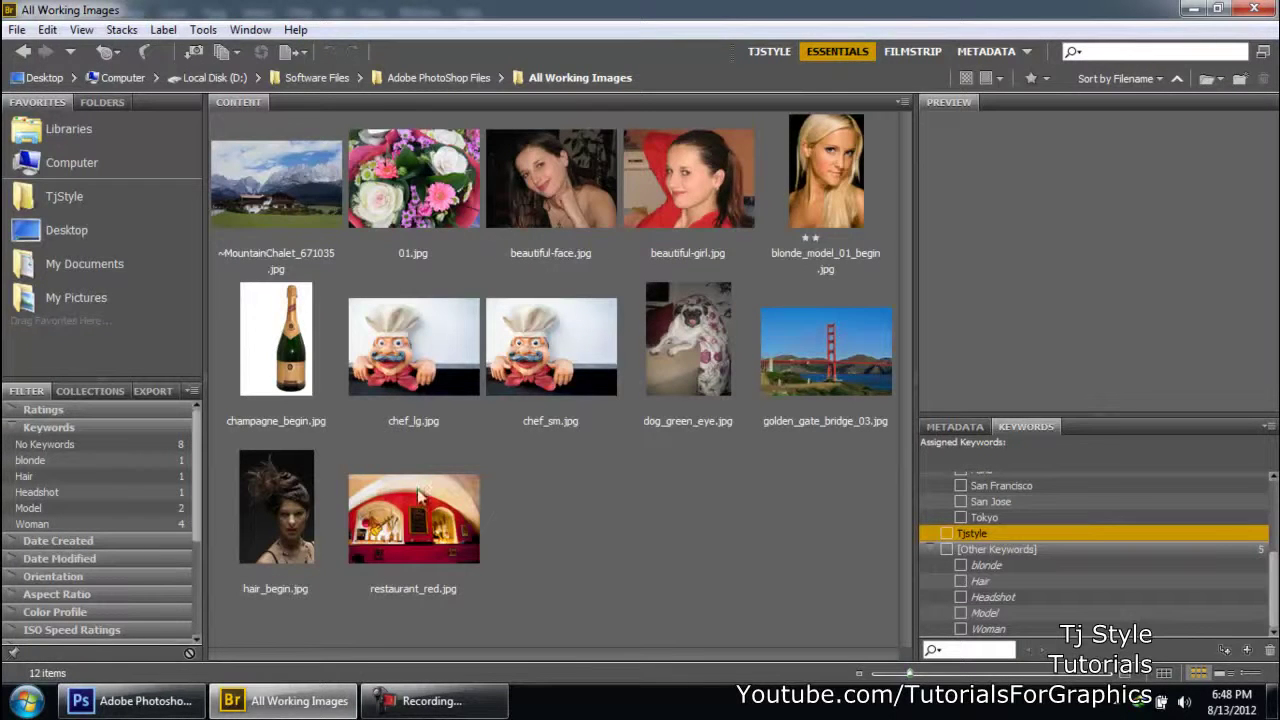
{"action": "left_click", "coordinate": [35, 524]}
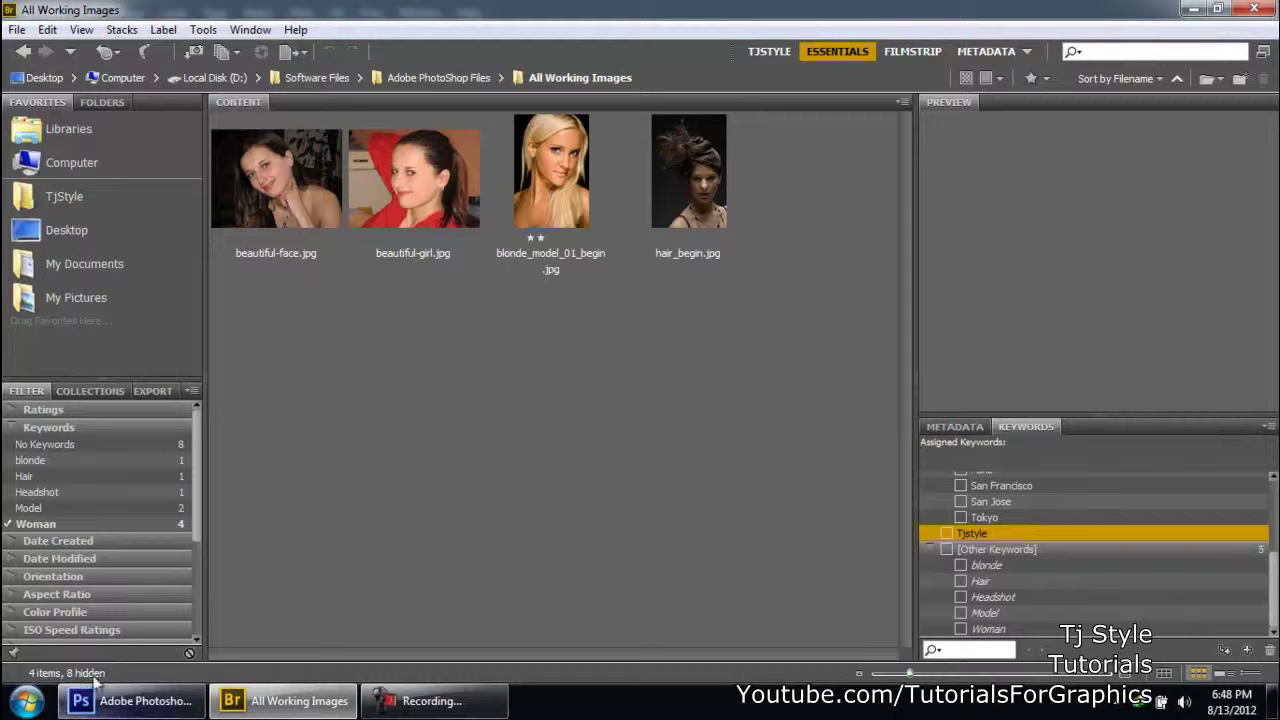
Select blonde_model_01_begin.jpg, switch to Photoshop, and return to Bridge.
{"action": "left_click", "coordinate": [558, 205]}
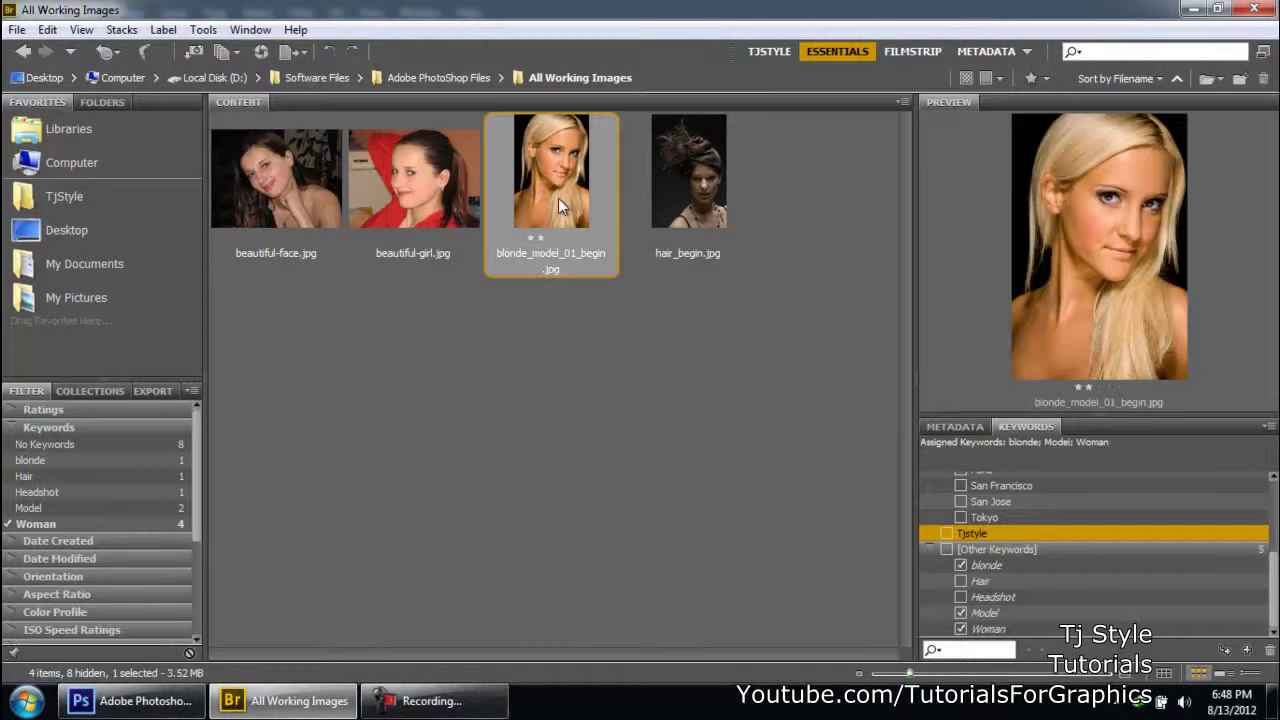
{"action": "key", "text": "super"}
{"action": "left_click", "coordinate": [140, 700]}
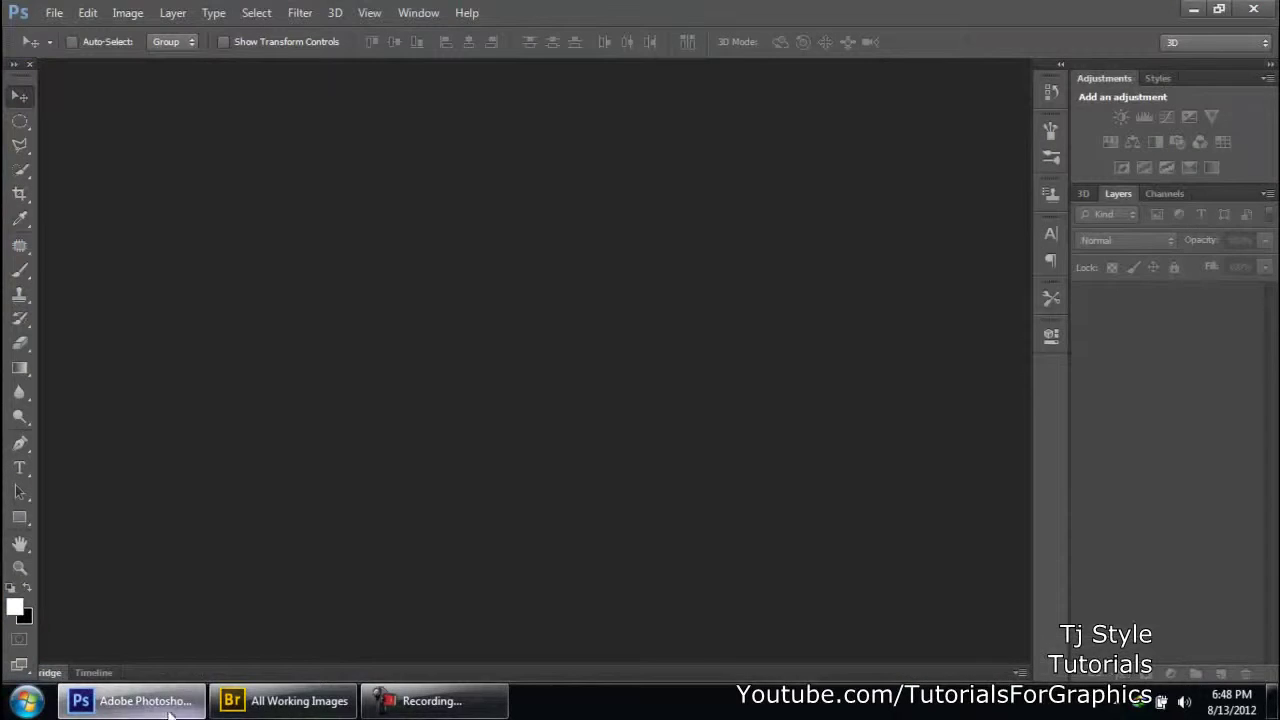
{"action": "left_click", "coordinate": [478, 704]}
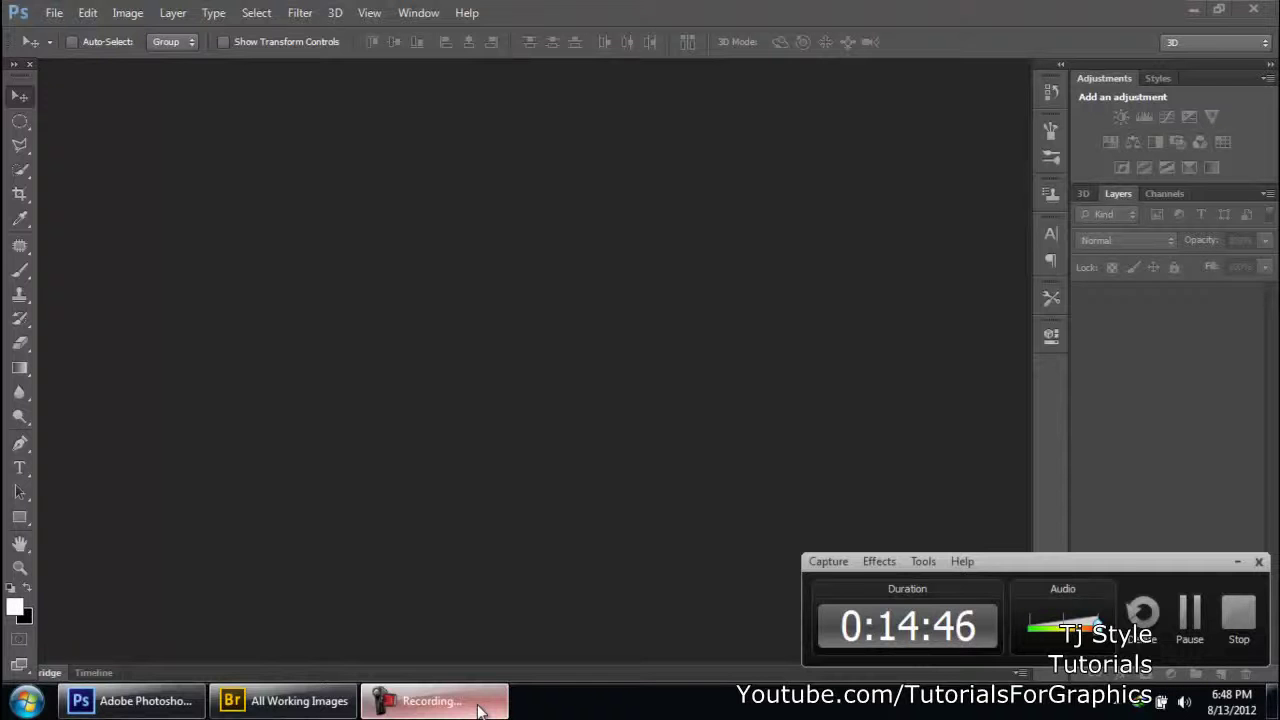
{"action": "left_click", "coordinate": [293, 706]}
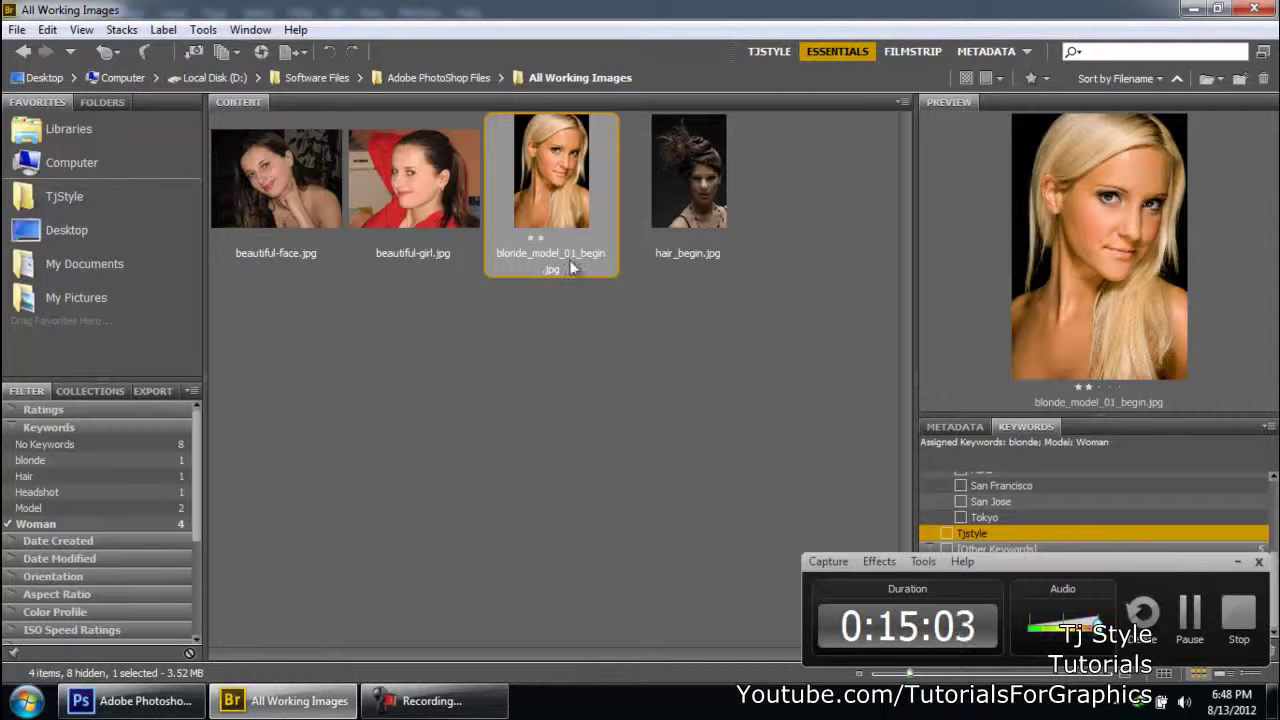
{"action": "left_click", "coordinate": [1236, 564]}
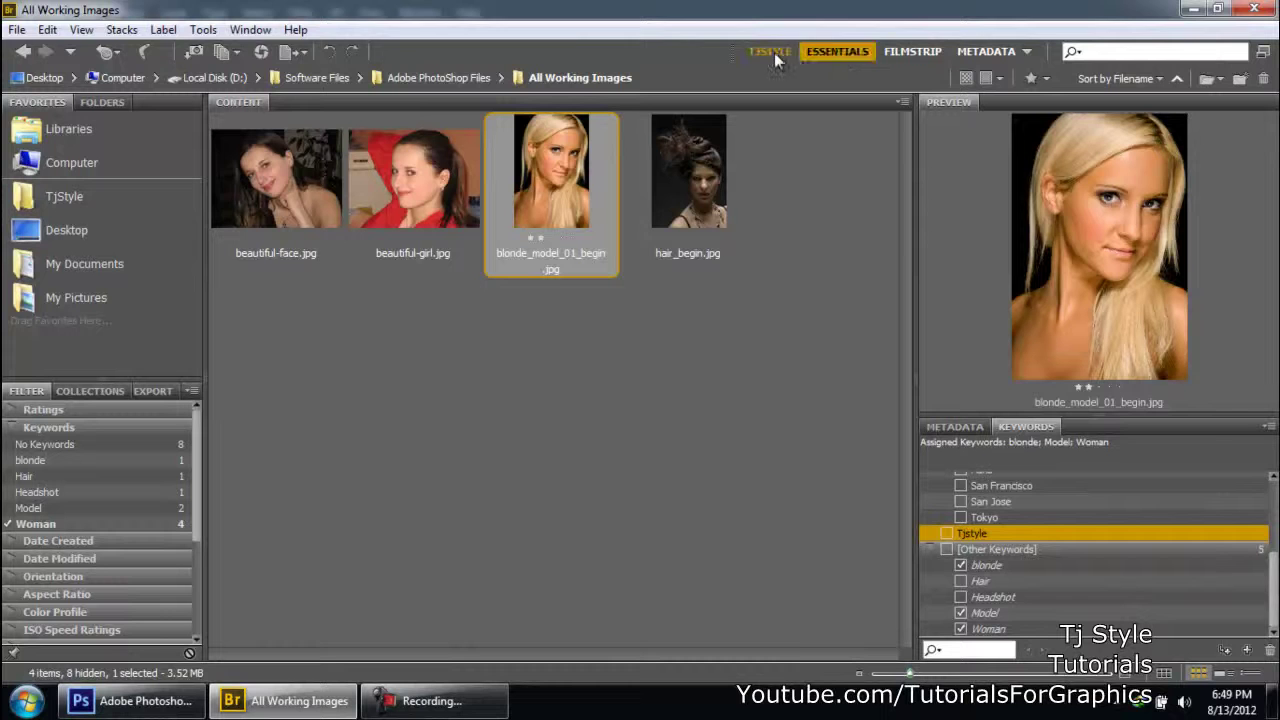
Switch to the TJSTYLE workspace and look through its collections, export, filter, metadata and keyword views.
{"action": "left_click_drag", "start_coordinate": [822, 53], "coordinate": [850, 50]}
{"action": "left_click", "coordinate": [778, 50]}
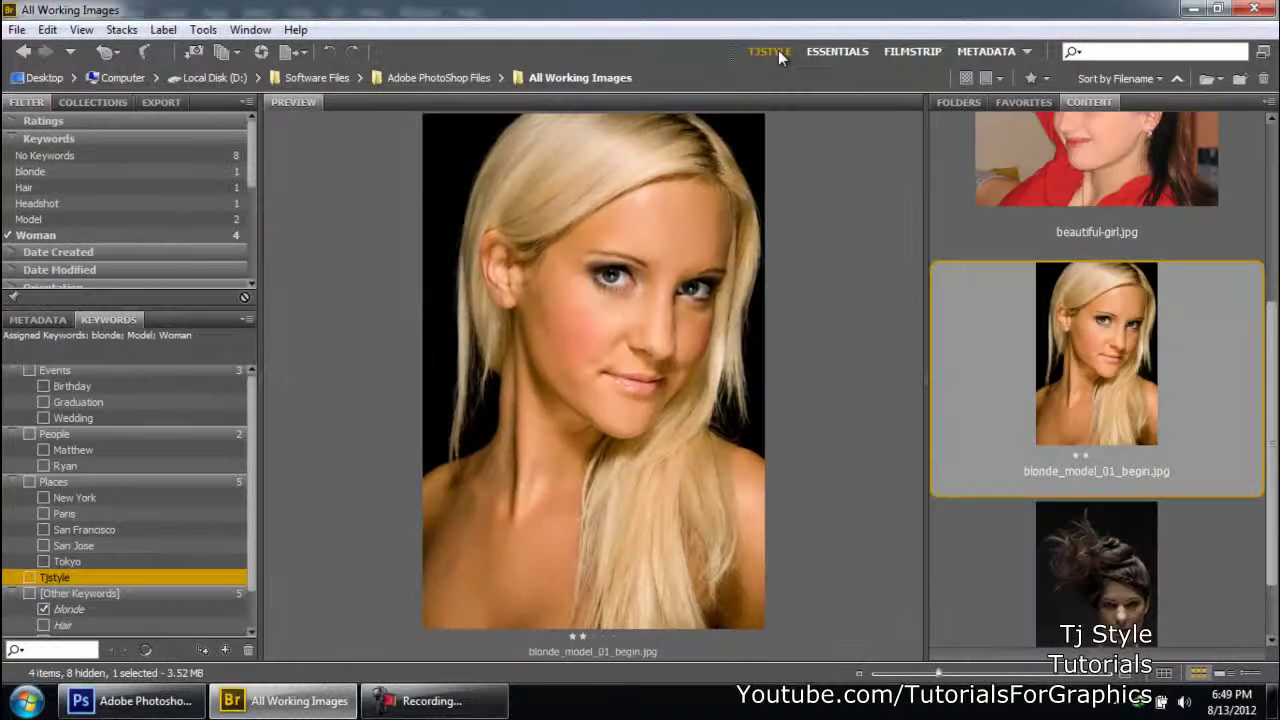
{"action": "left_click", "coordinate": [93, 102]}
{"action": "left_click", "coordinate": [150, 102]}
{"action": "left_click", "coordinate": [24, 104]}
{"action": "left_click", "coordinate": [45, 320]}
{"action": "left_click", "coordinate": [105, 320]}
{"action": "scroll", "coordinate": [1012, 222], "scroll_direction": "up", "scroll_amount": 2}
View the folder tree and the favorites, and go back to the thumbnails of the filtered images.
{"action": "left_click", "coordinate": [966, 104]}
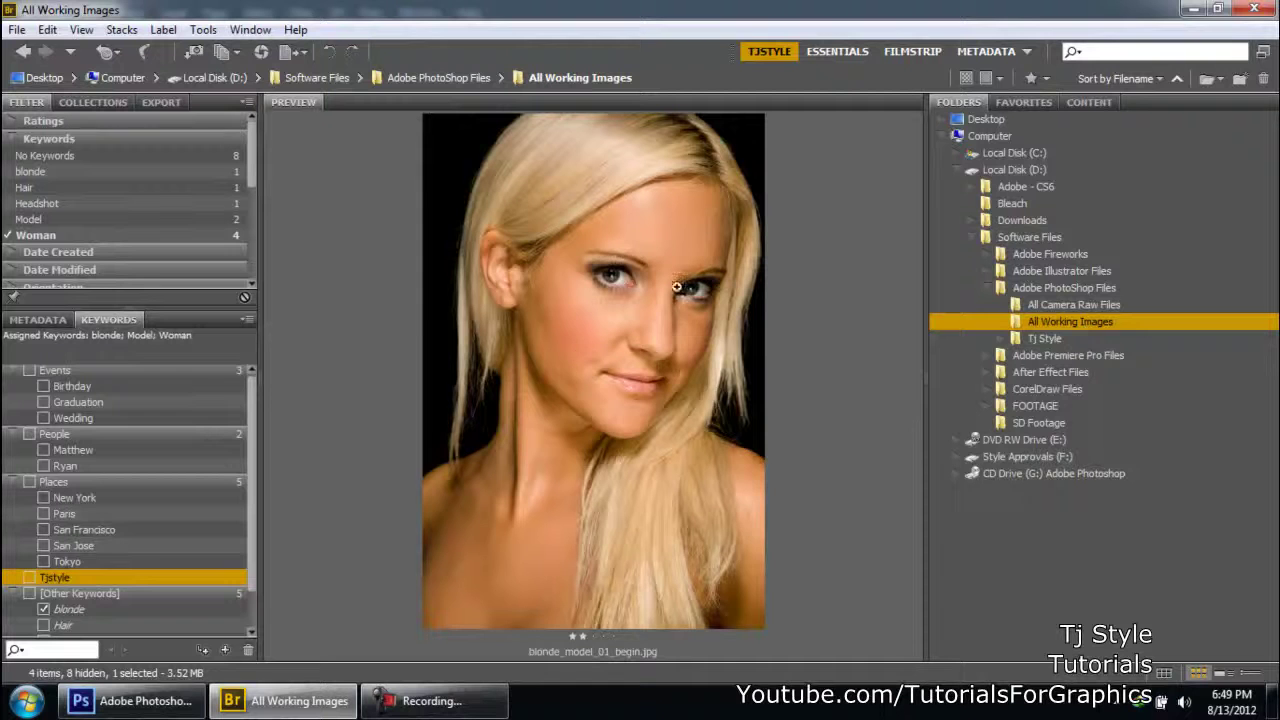
{"action": "left_click", "coordinate": [1032, 102]}
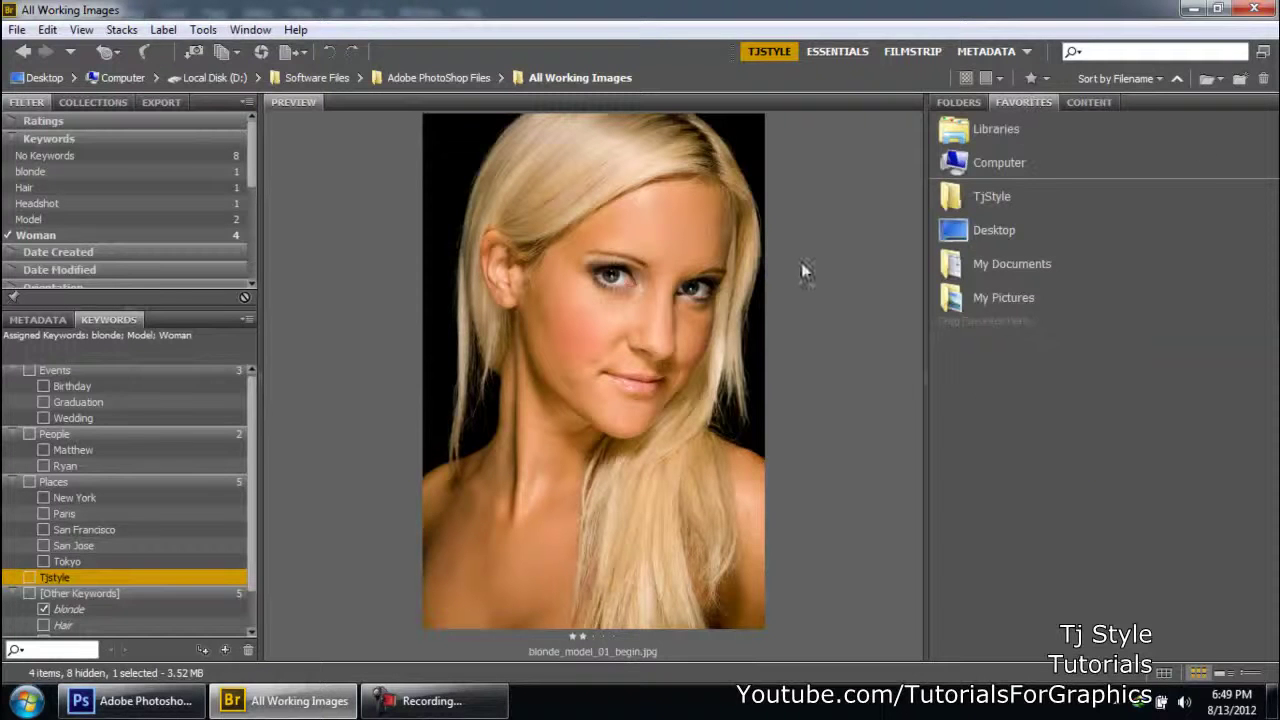
{"action": "left_click", "coordinate": [1075, 98]}
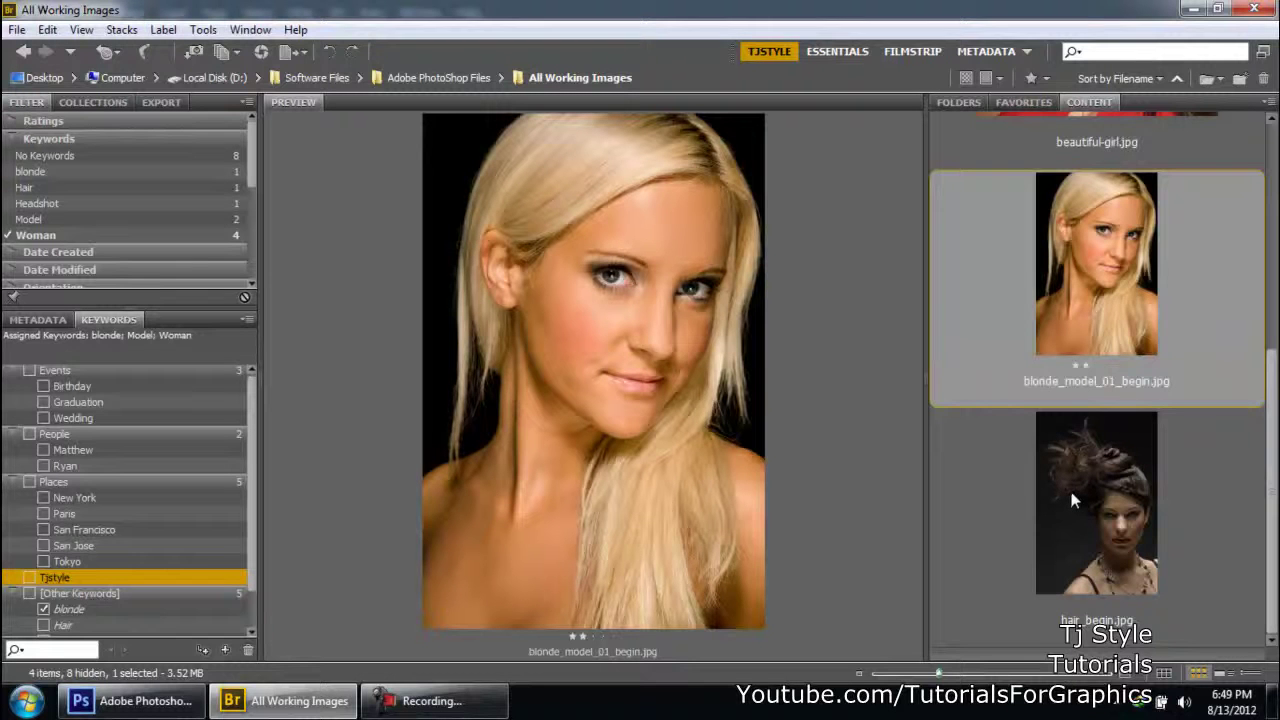
{"action": "scroll", "coordinate": [1171, 508], "scroll_direction": "up", "scroll_amount": 3}
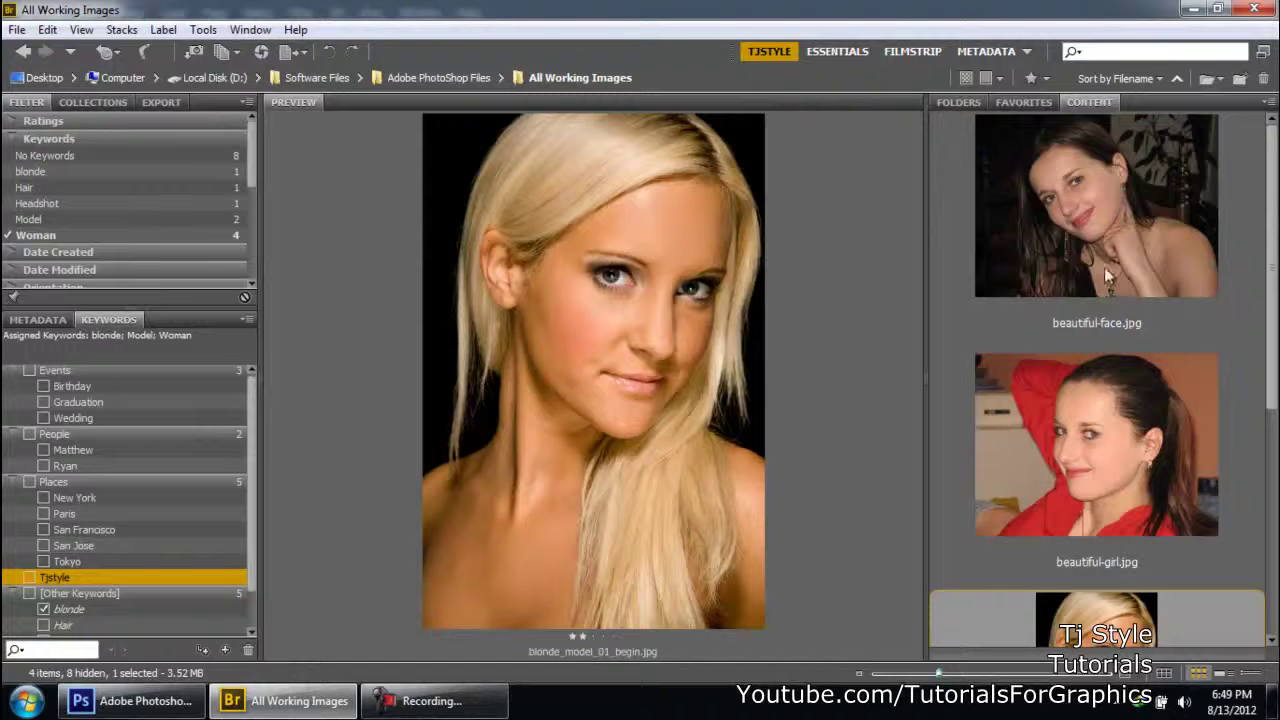
Clear the Woman keyword filter and browse the thumbnails of all images in the folder.
{"action": "left_click", "coordinate": [33, 236]}
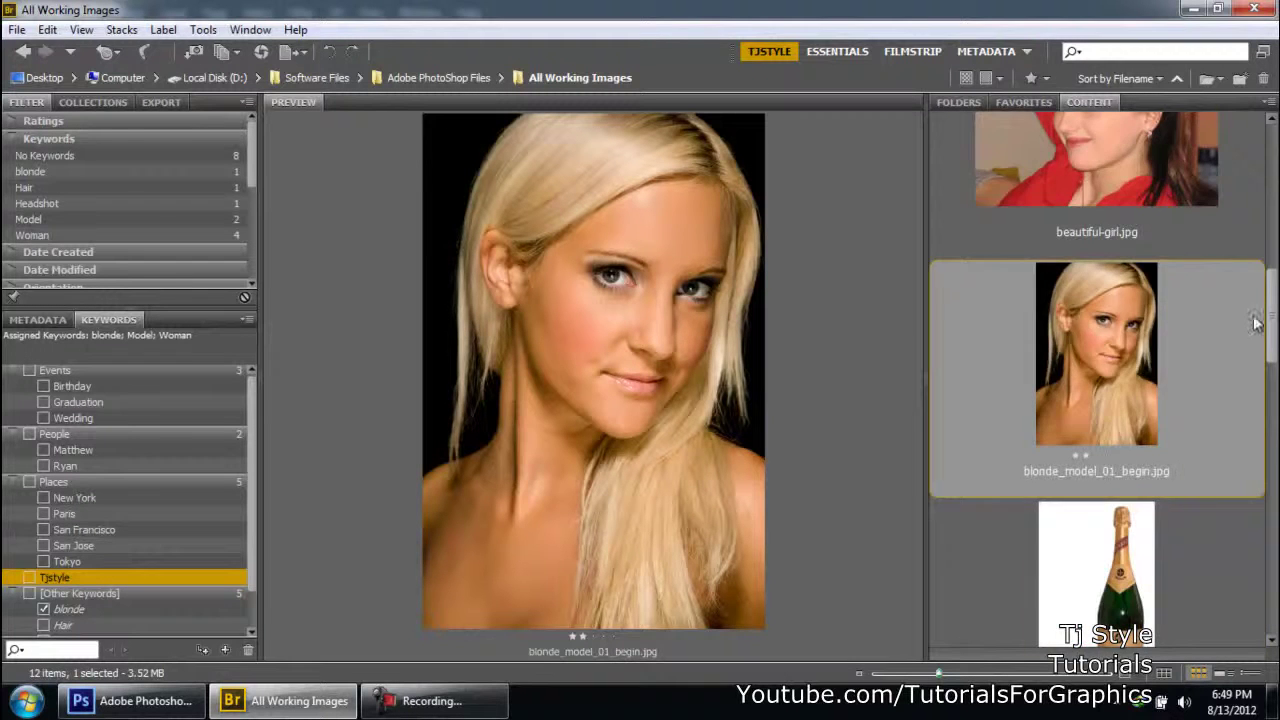
{"action": "scroll", "coordinate": [1213, 299], "scroll_direction": "down", "scroll_amount": 5}
{"action": "scroll", "coordinate": [1213, 299], "scroll_direction": "up", "scroll_amount": 2}
{"action": "scroll", "coordinate": [1211, 292], "scroll_direction": "up", "scroll_amount": 4}
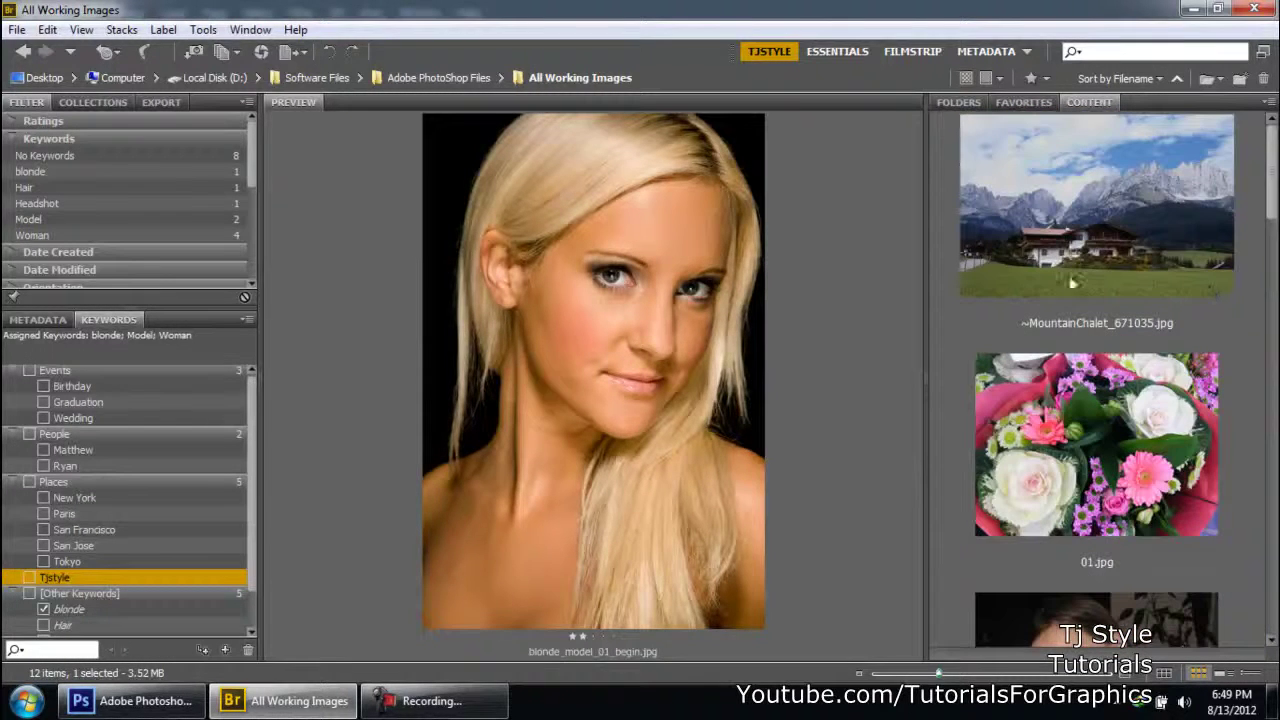
Navigate up to the Software Files folder and on to the root of Local Disk (D:).
{"action": "left_click", "coordinate": [318, 78]}
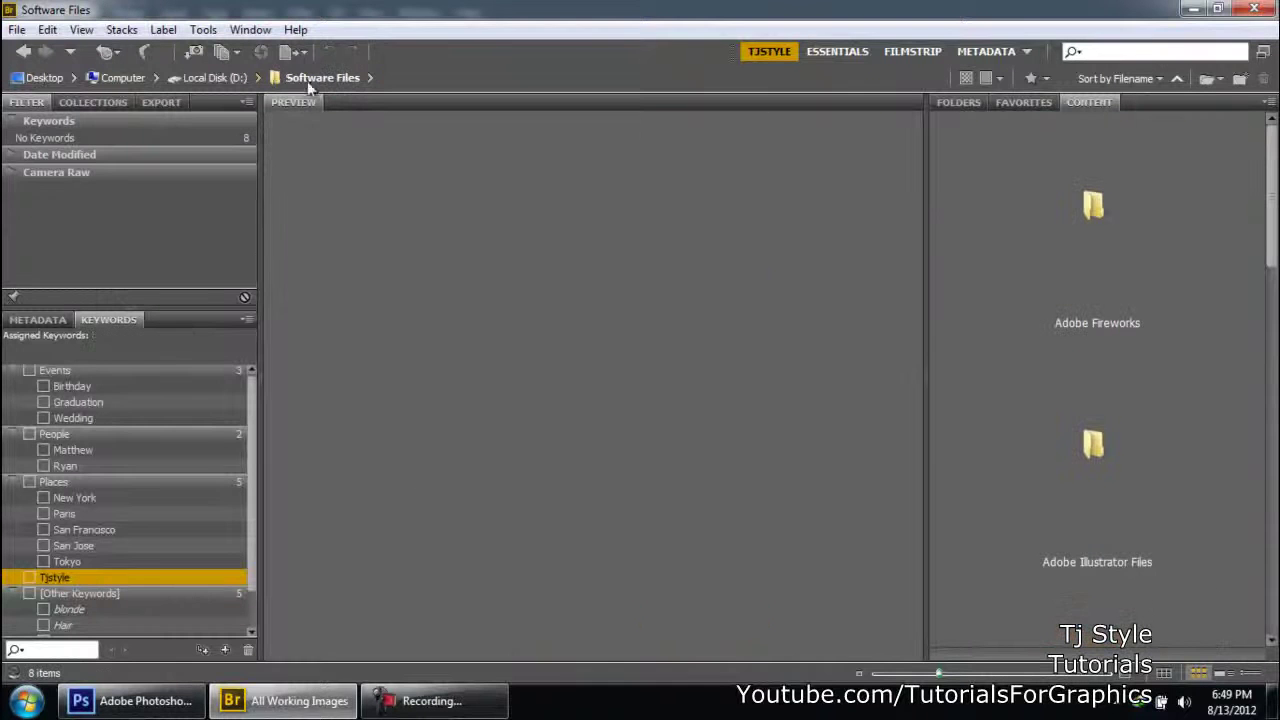
{"action": "left_click", "coordinate": [205, 77]}
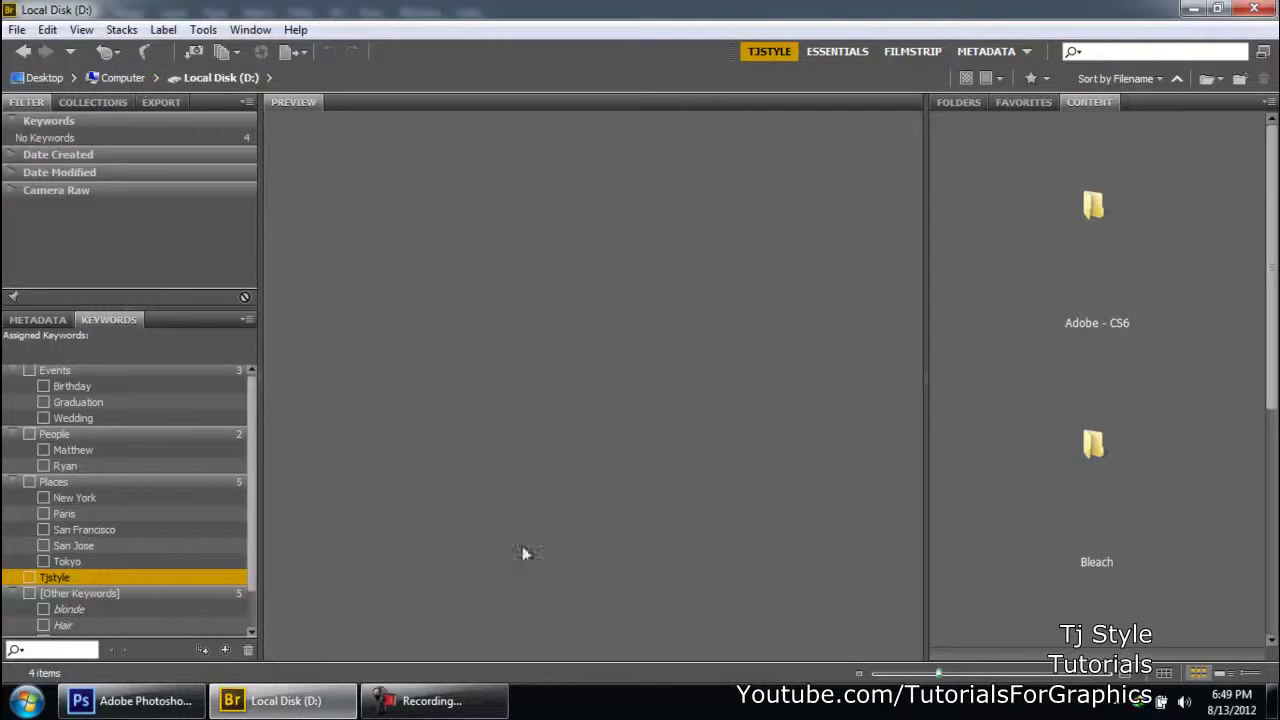
{"action": "left_click", "coordinate": [465, 703]}
{"action": "left_click", "coordinate": [465, 703]}
Switch to the Essentials workspace, view its metadata and keywords, and return to the TJSTYLE workspace.
{"action": "left_click", "coordinate": [825, 51]}
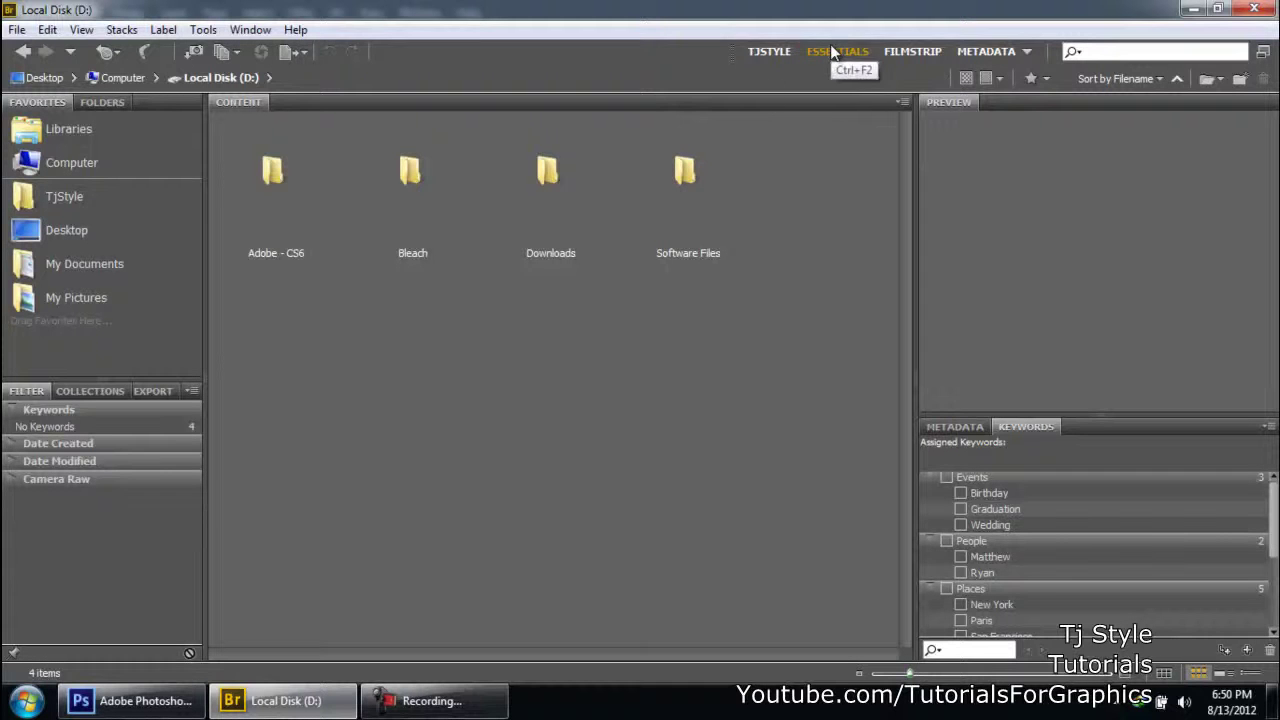
{"action": "left_click", "coordinate": [985, 427]}
{"action": "left_click", "coordinate": [1011, 426]}
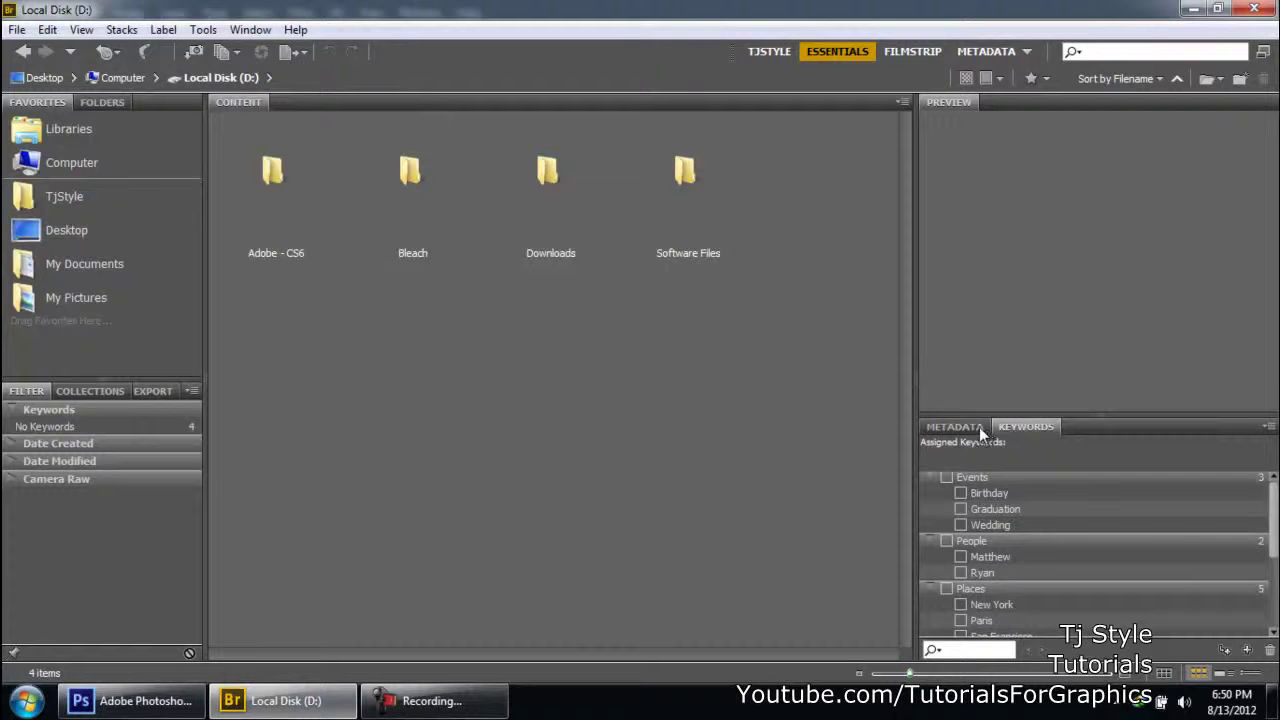
{"action": "left_click", "coordinate": [982, 427]}
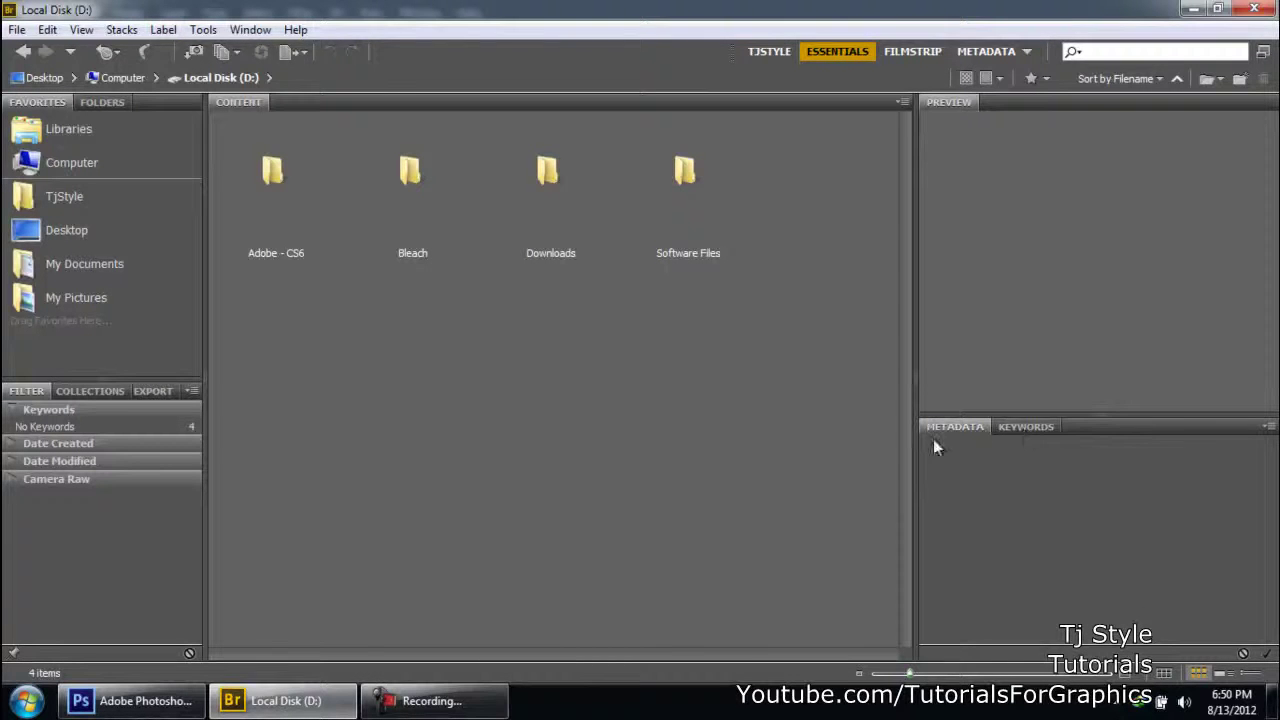
{"action": "mouse_move", "coordinate": [935, 432]}
{"action": "left_mouse_down"}
{"action": "mouse_move", "coordinate": [860, 451]}
{"action": "mouse_move", "coordinate": [357, 377]}
{"action": "mouse_move", "coordinate": [279, 227]}
{"action": "mouse_move", "coordinate": [191, 163]}
{"action": "mouse_move", "coordinate": [560, 330]}
{"action": "mouse_move", "coordinate": [956, 445]}
{"action": "left_mouse_up"}
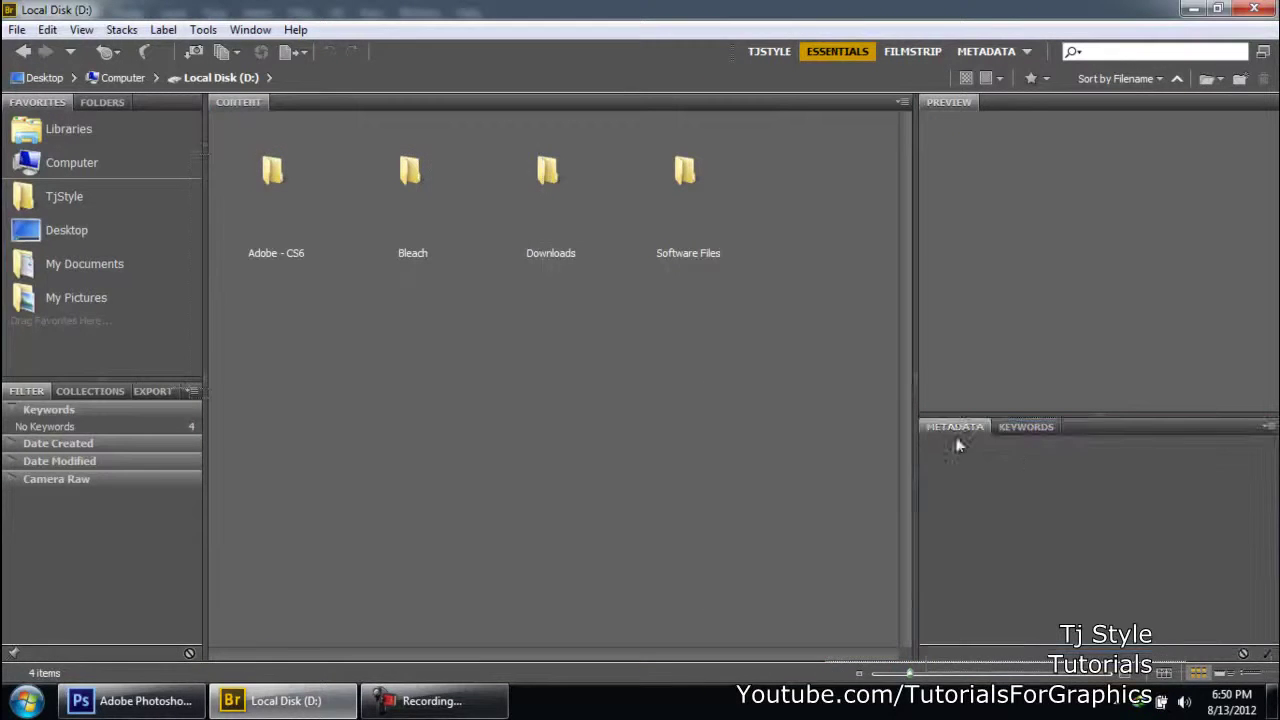
{"action": "left_click", "coordinate": [1010, 430]}
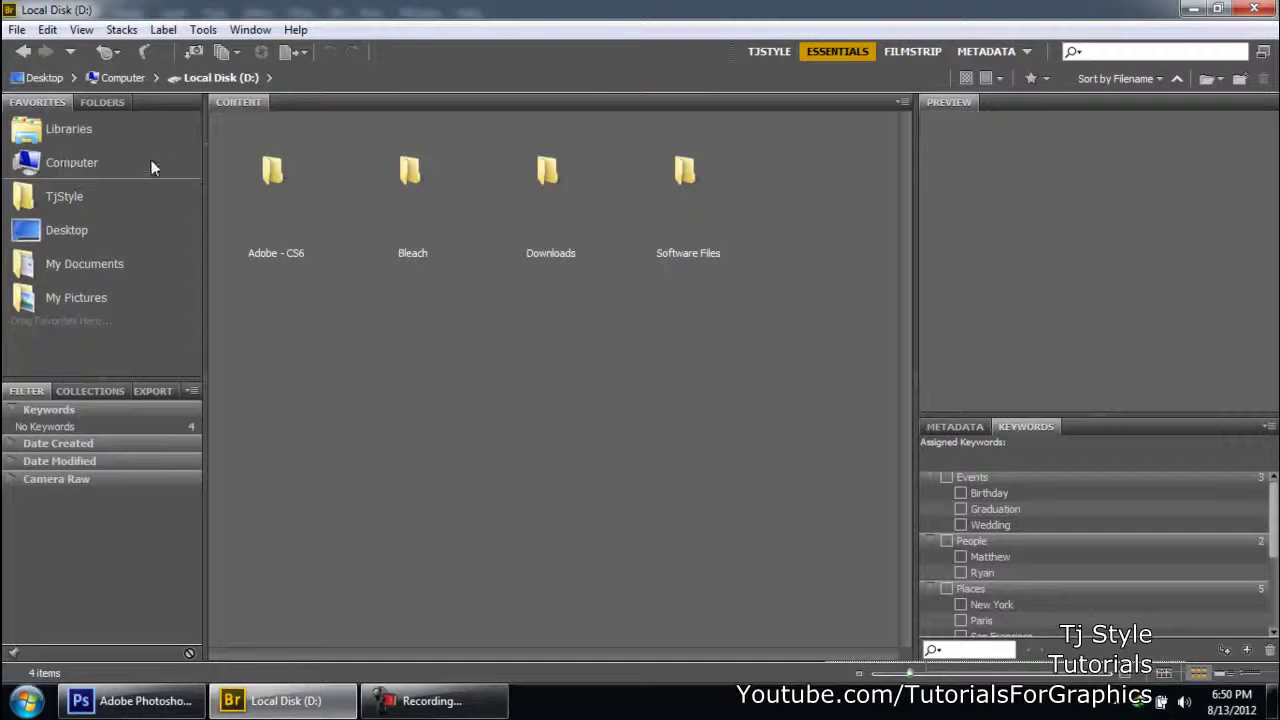
{"action": "left_click", "coordinate": [769, 51]}
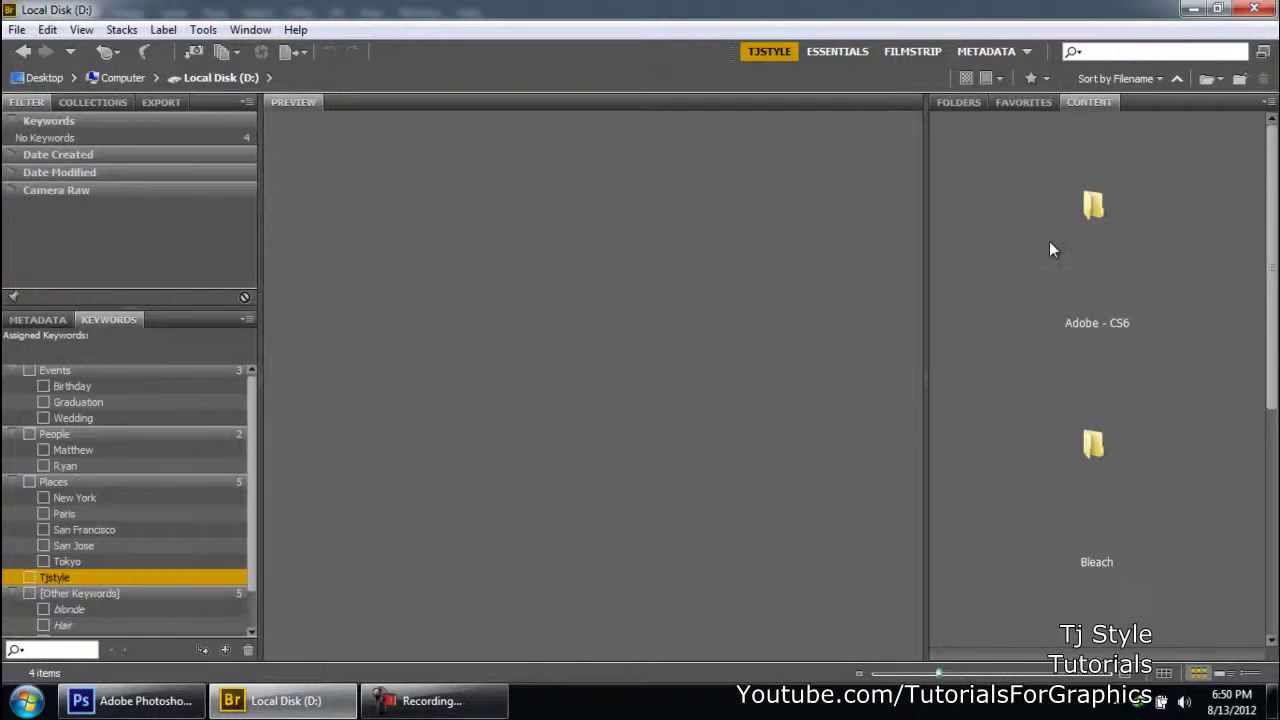
{"action": "scroll", "coordinate": [1049, 249], "scroll_direction": "down", "scroll_amount": 3}
{"action": "scroll", "coordinate": [1050, 249], "scroll_direction": "up", "scroll_amount": 3}
{"action": "left_click", "coordinate": [415, 705]}
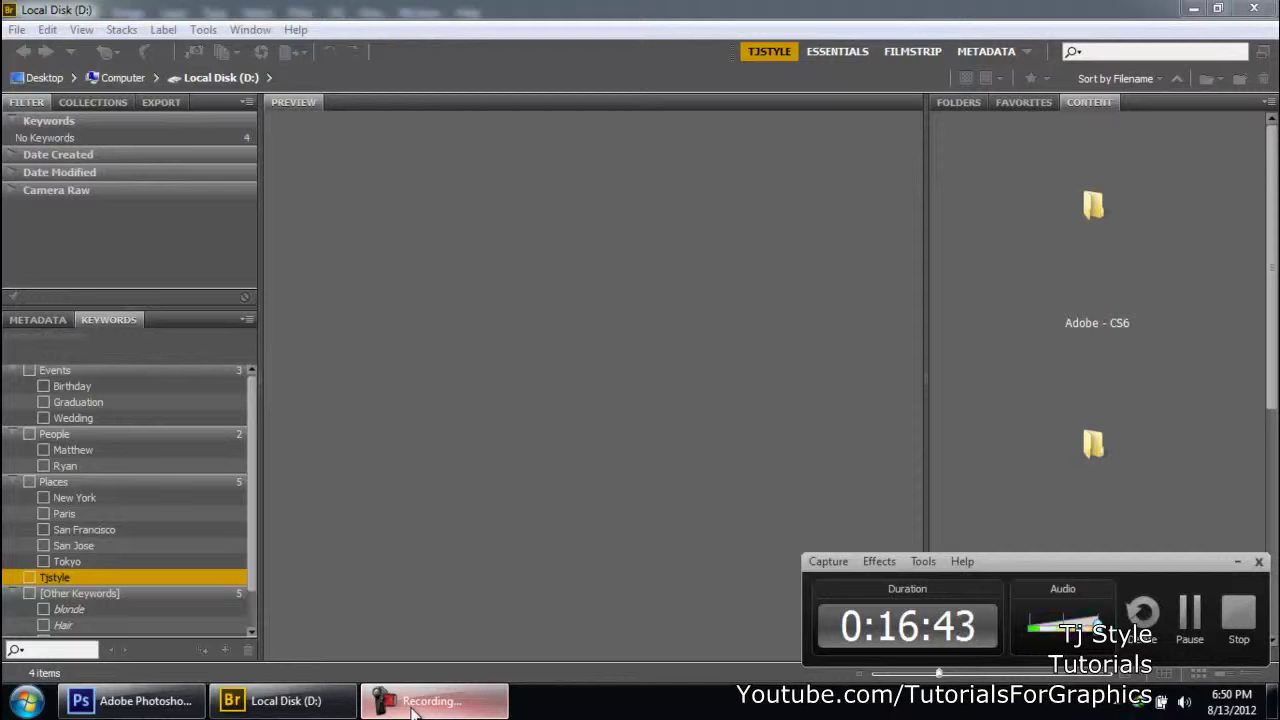
{"action": "left_click", "coordinate": [415, 706]}
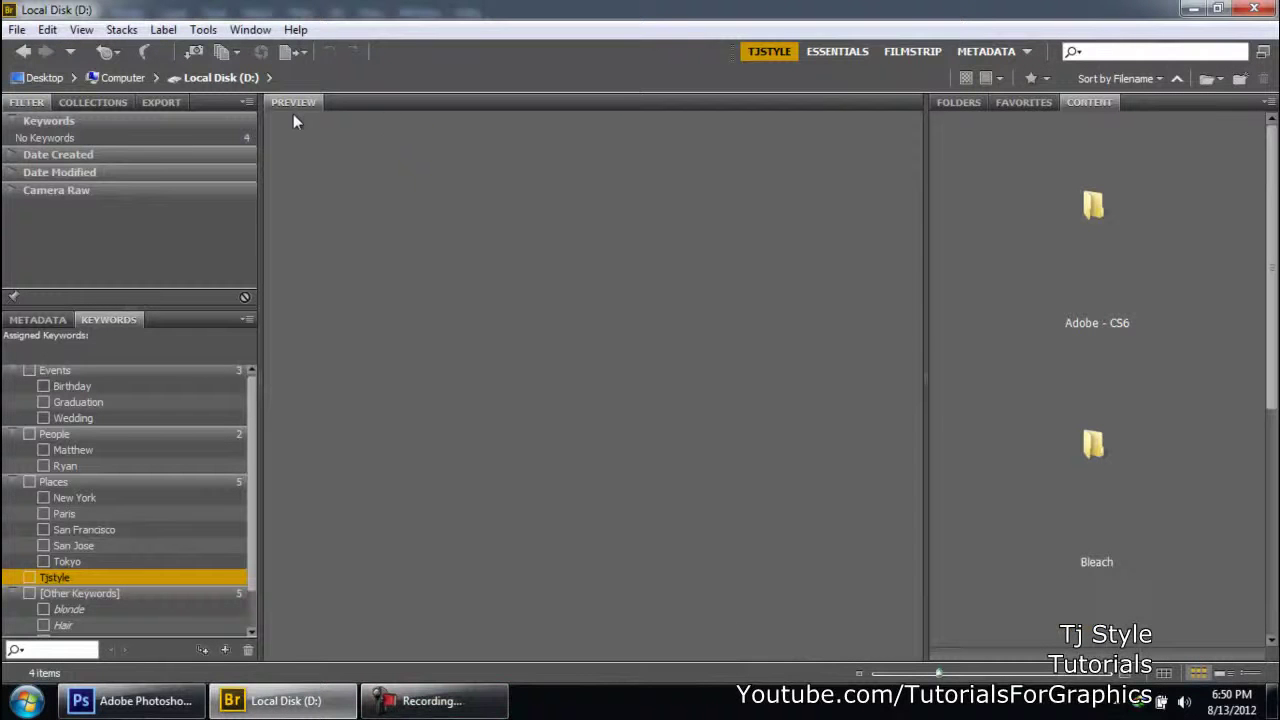
{"action": "left_click_drag", "start_coordinate": [293, 101], "coordinate": [613, 127]}
{"action": "left_click_drag", "start_coordinate": [340, 101], "coordinate": [322, 102]}
Switch to the Essentials workspace, move the Preview panel into the center column, and group the Content panel with Metadata and Keywords.
{"action": "left_click", "coordinate": [818, 55]}
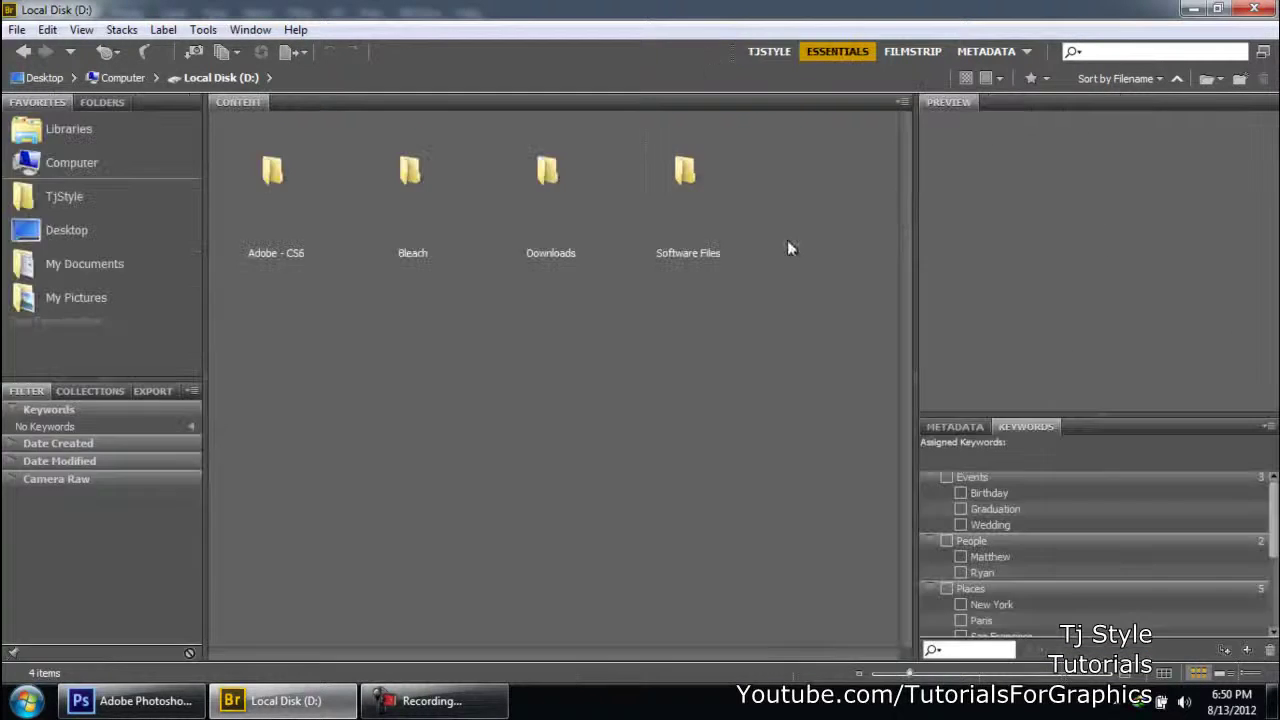
{"action": "left_click_drag", "start_coordinate": [953, 102], "coordinate": [293, 101]}
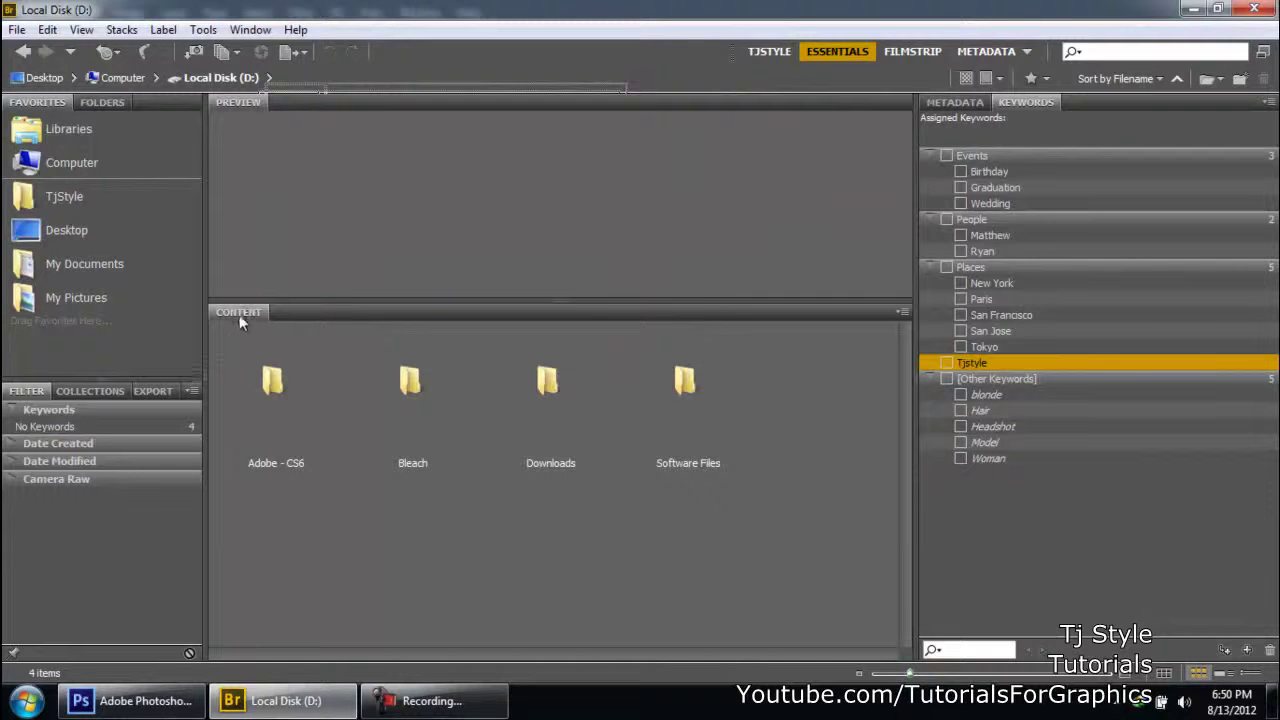
{"action": "left_click_drag", "start_coordinate": [250, 318], "coordinate": [1100, 112]}
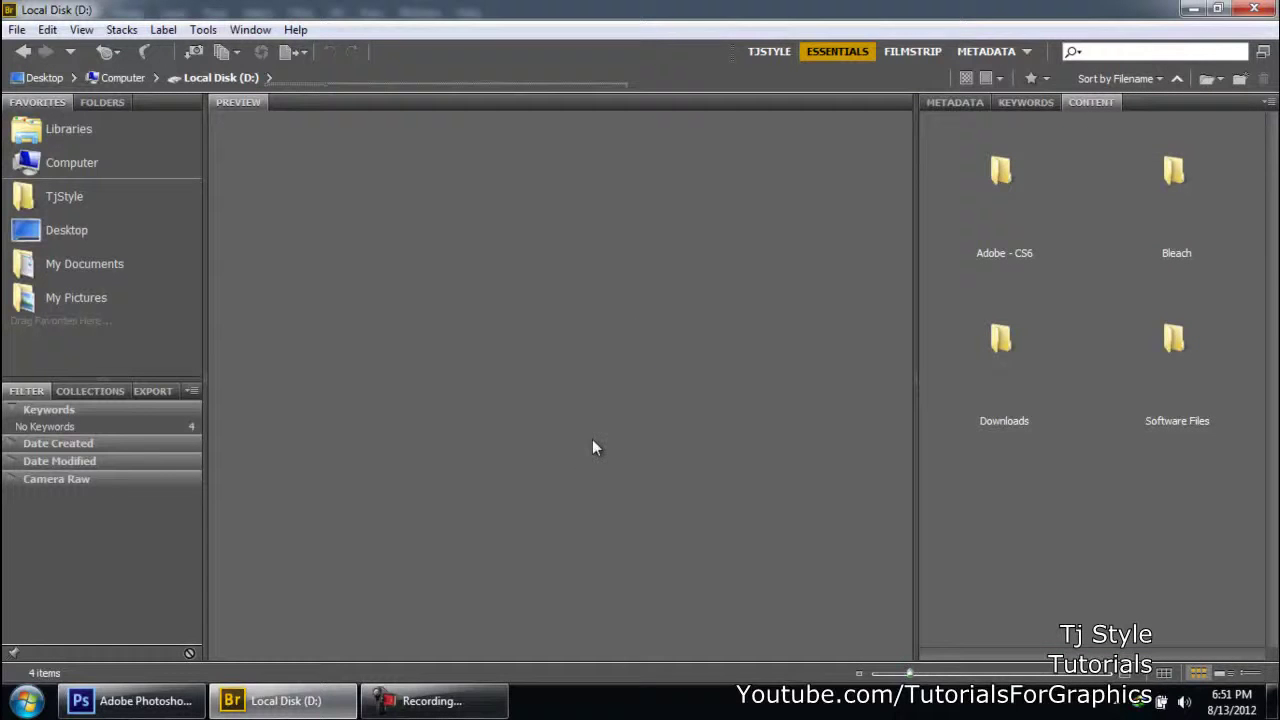
Reorder the Keywords panel to sit after Content in its group, and bring the Content panel to the front.
{"action": "left_click_drag", "start_coordinate": [1028, 104], "coordinate": [1065, 397]}
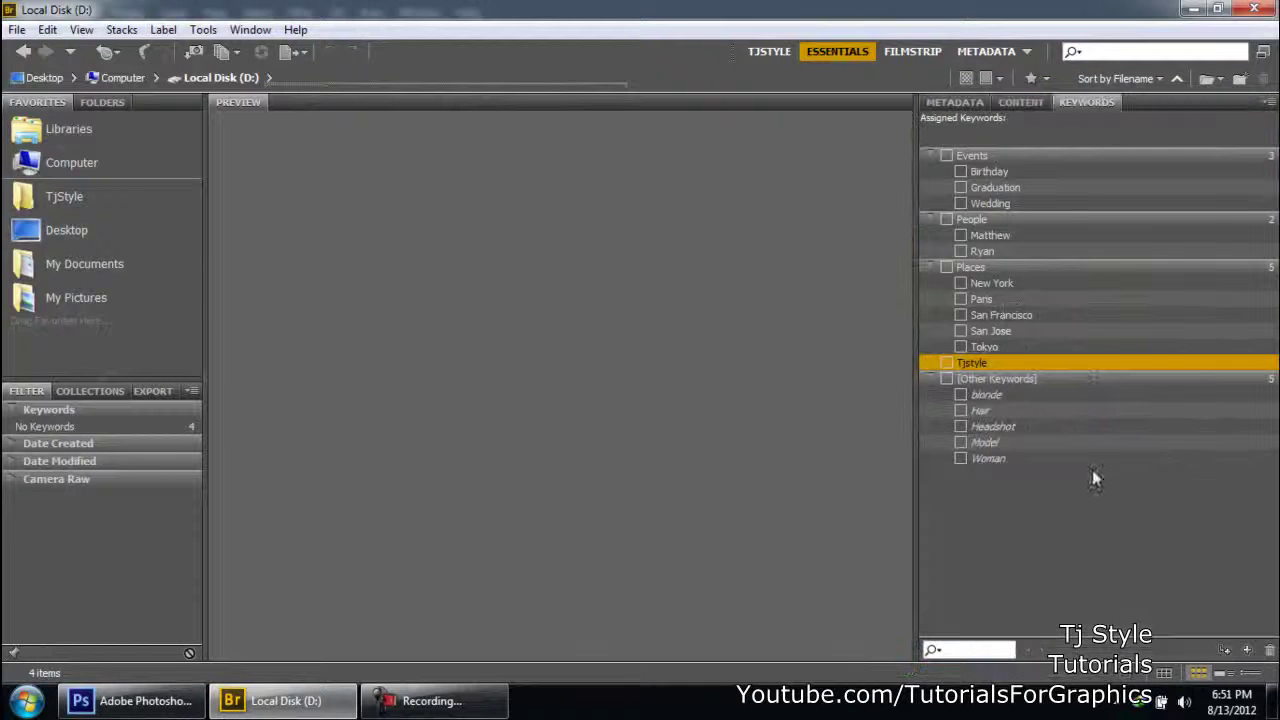
{"action": "left_click", "coordinate": [1016, 99]}
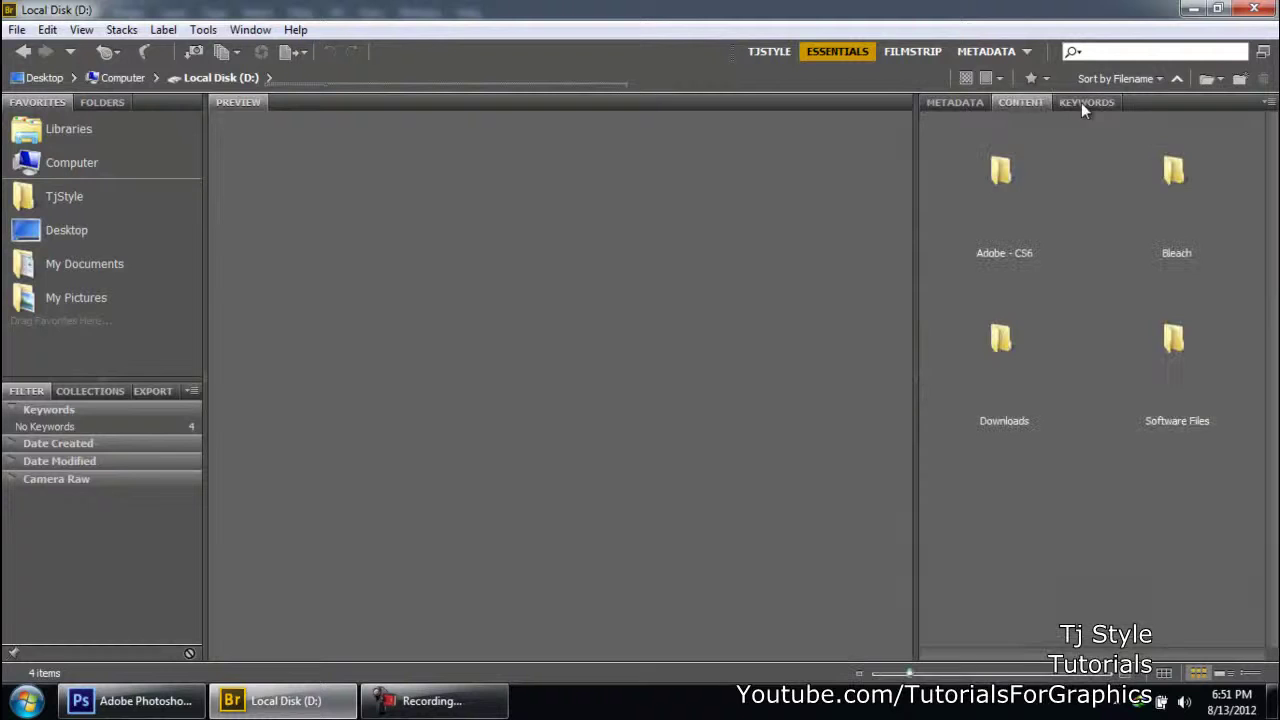
{"action": "left_click", "coordinate": [976, 100]}
{"action": "left_click", "coordinate": [1008, 100]}
{"action": "left_click", "coordinate": [425, 700]}
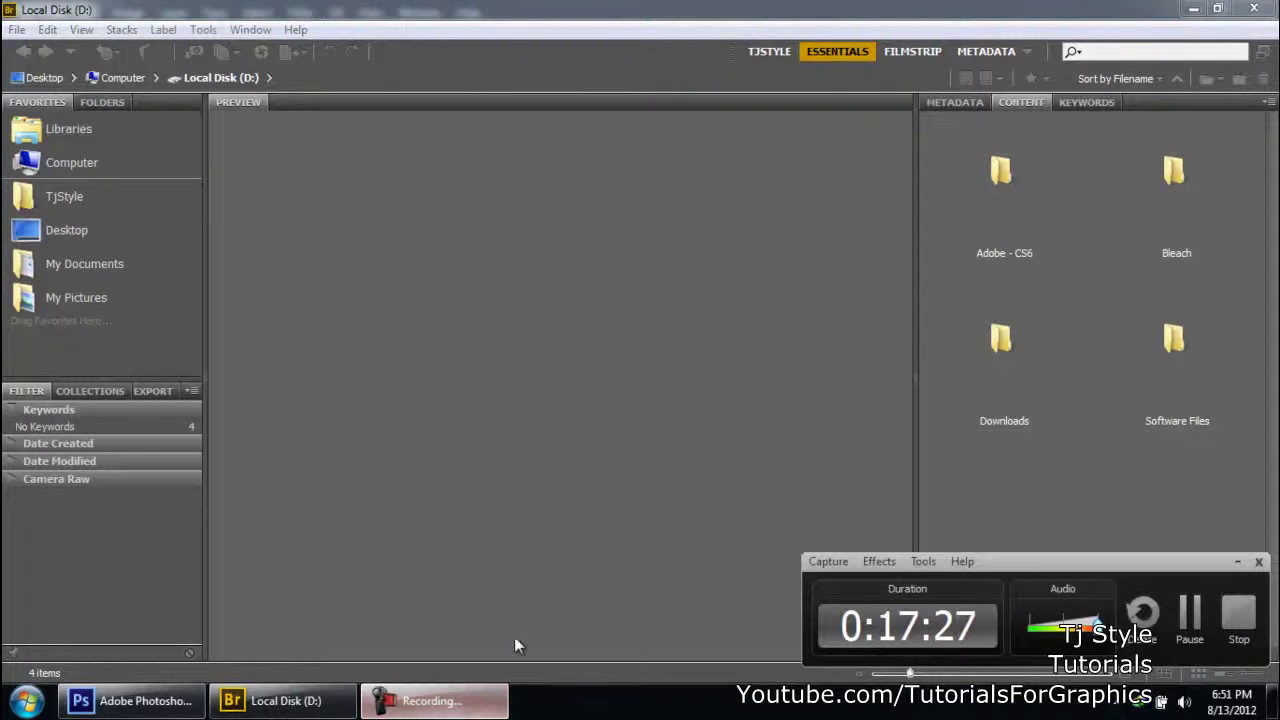